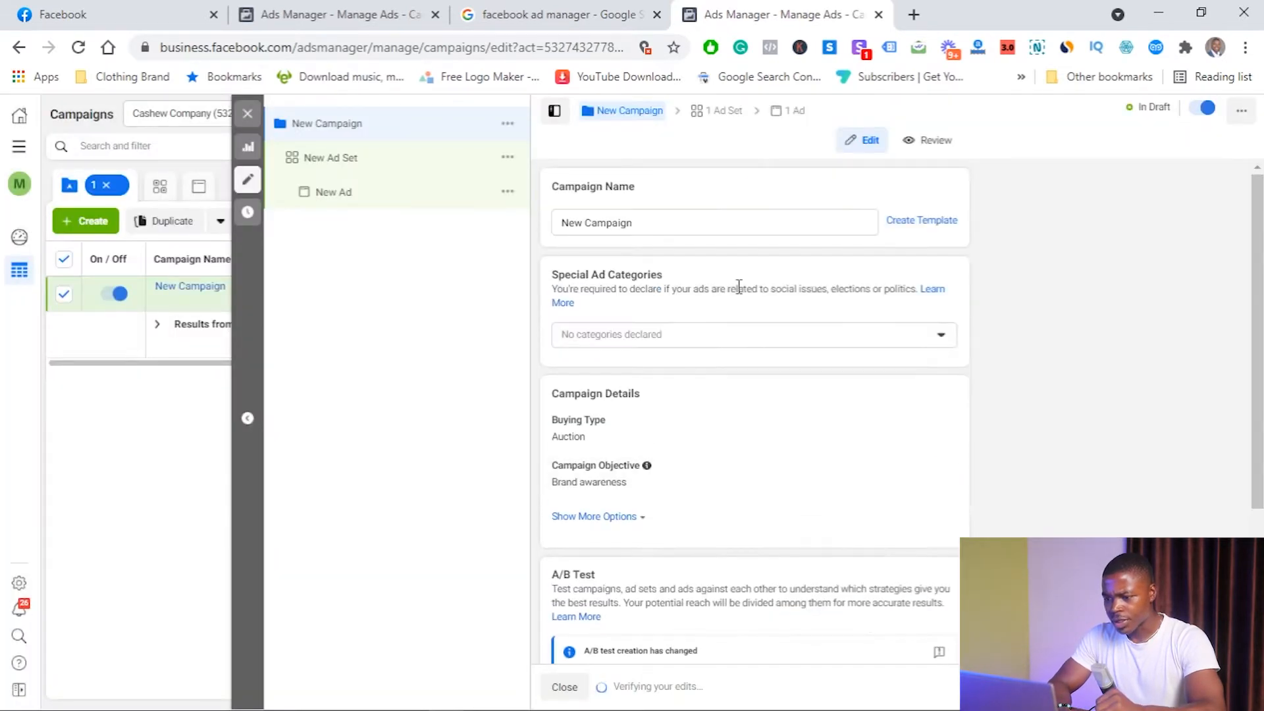
- Rename the campaign as "Test Campaign - Facebook placement"
left_click(687, 220)
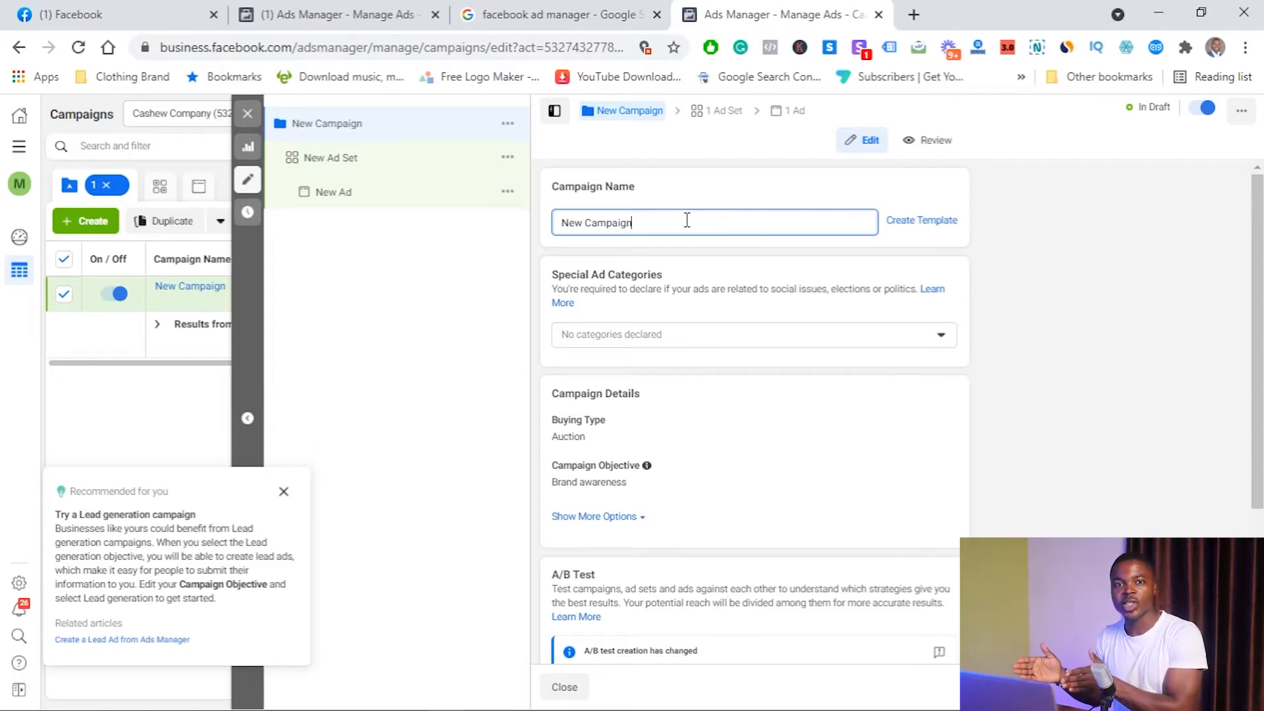
key("BackSpace")
key("BackSpace")
key("BackSpace")
key("BackSpace")
key("BackSpace")
key("BackSpace")
key("BackSpace")
key("BackSpace")
key("BackSpace")
key("BackSpace")
key("BackSpace")
key("BackSpace")
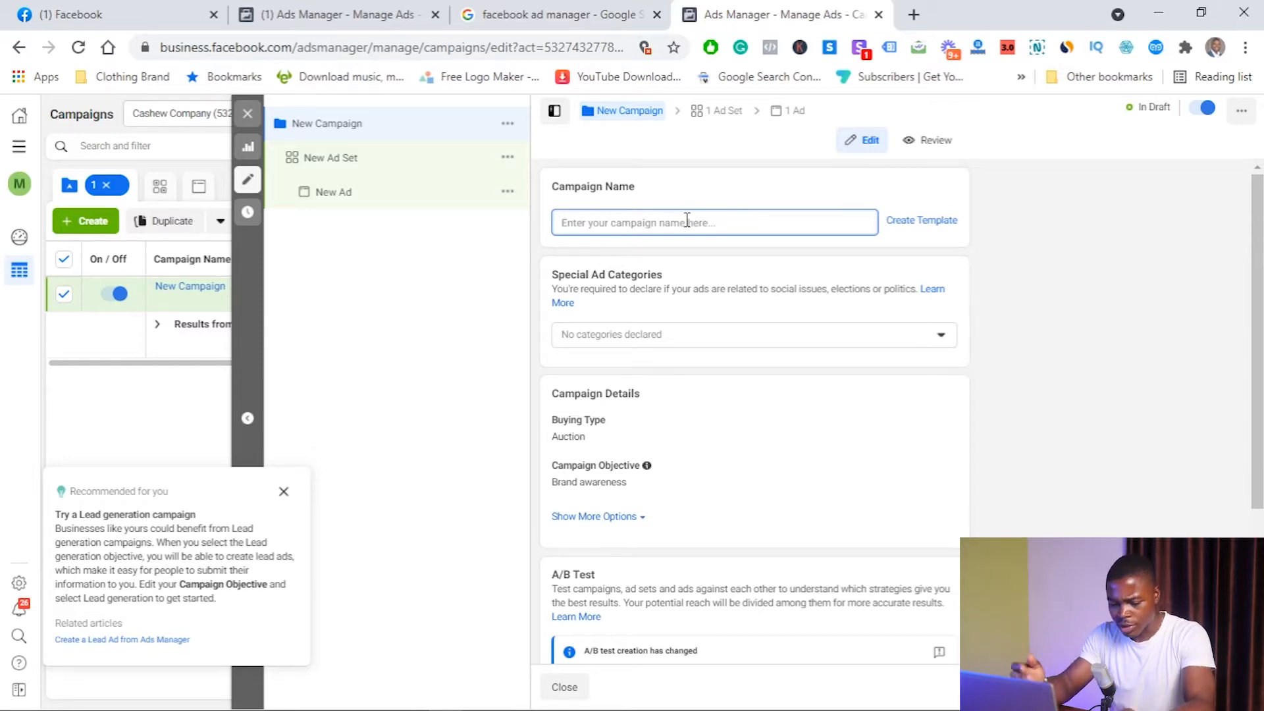
type("Test M")
key("BackSpace")
type("Campaign")
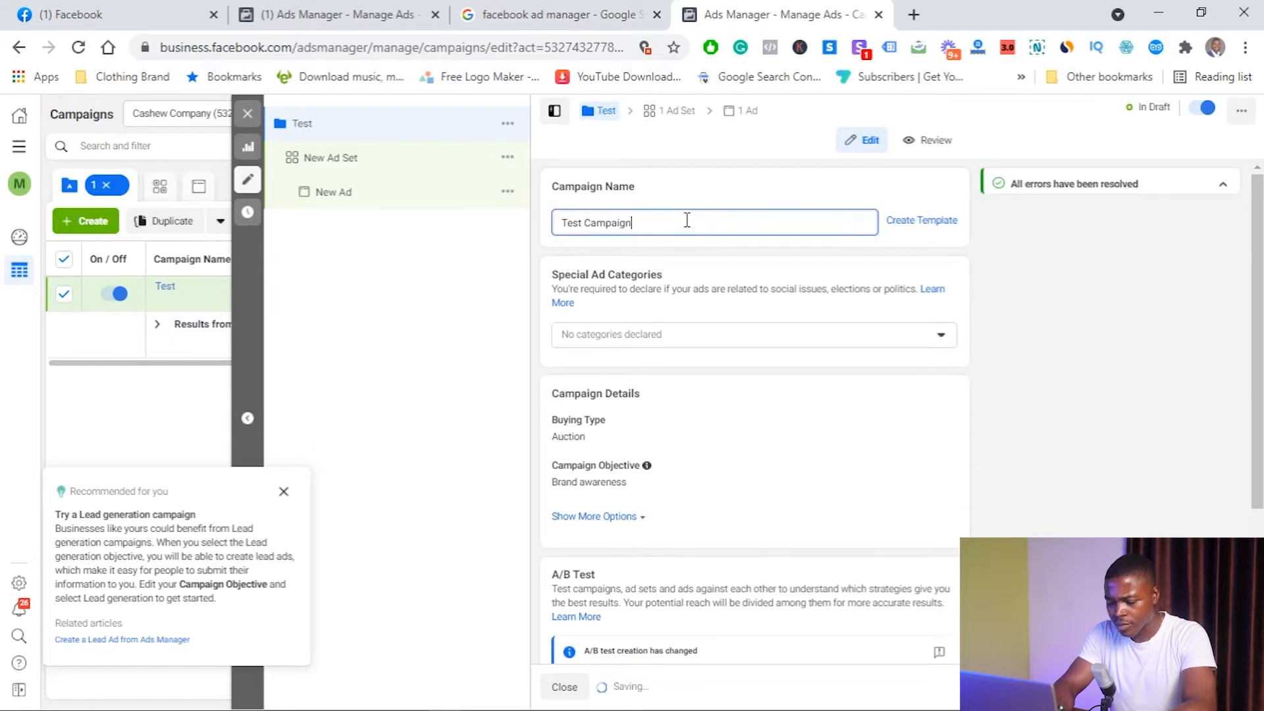
type(" - ")
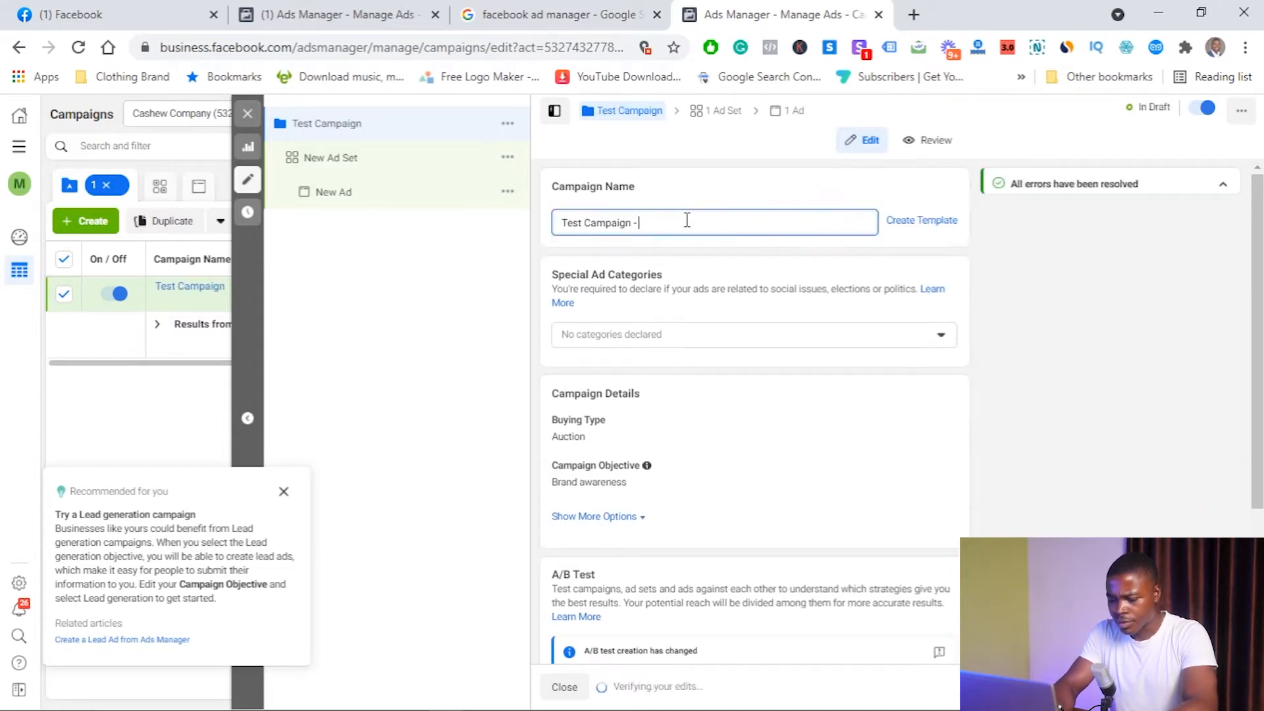
type("Facebook")
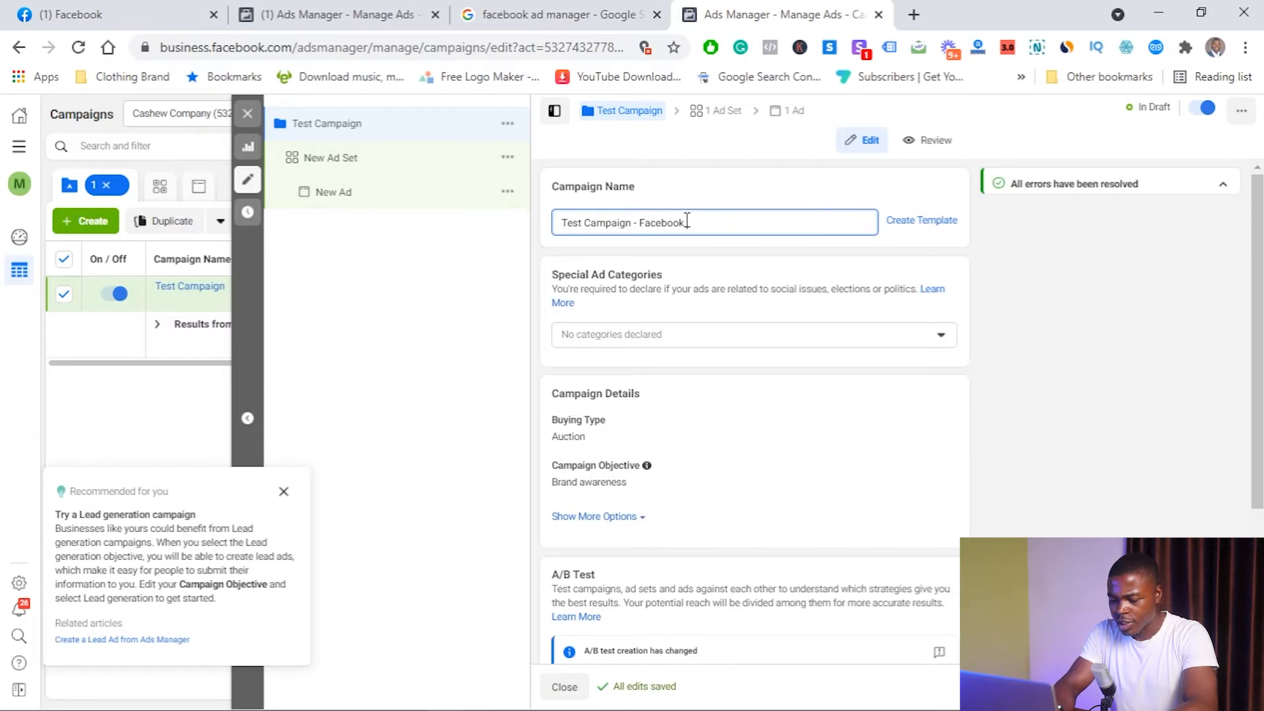
type(" placement")
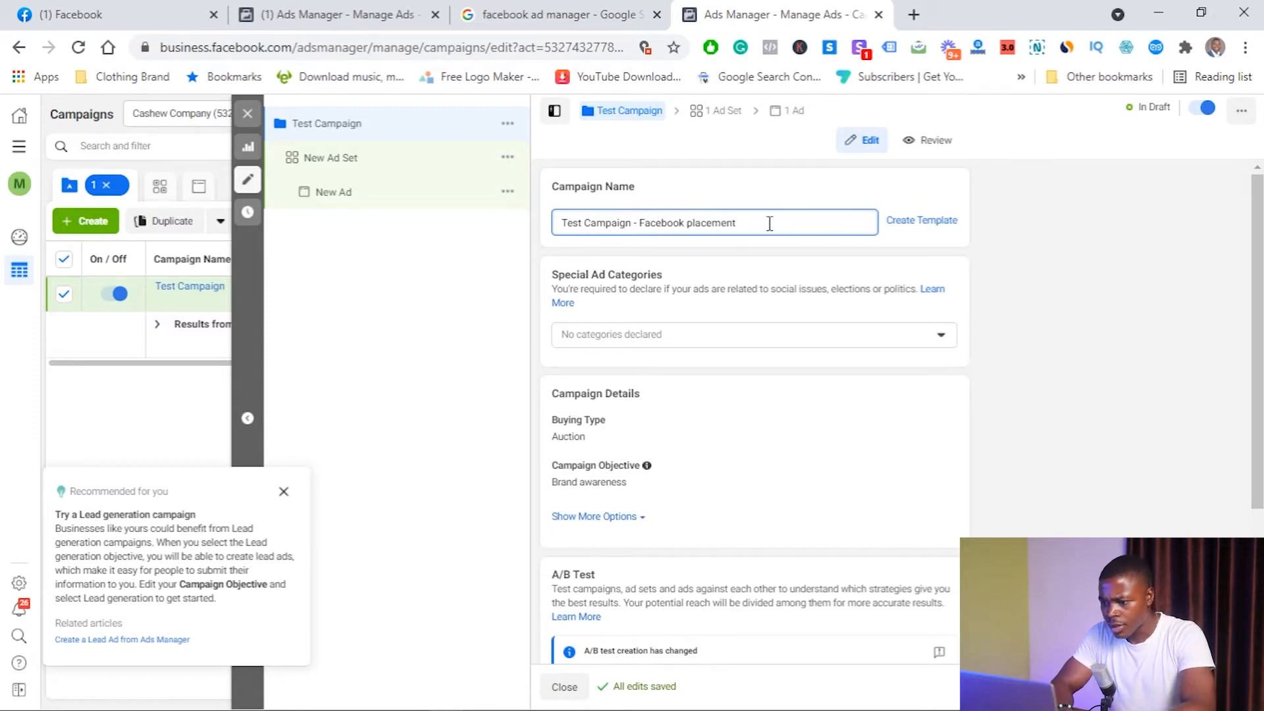
left_click(720, 253)
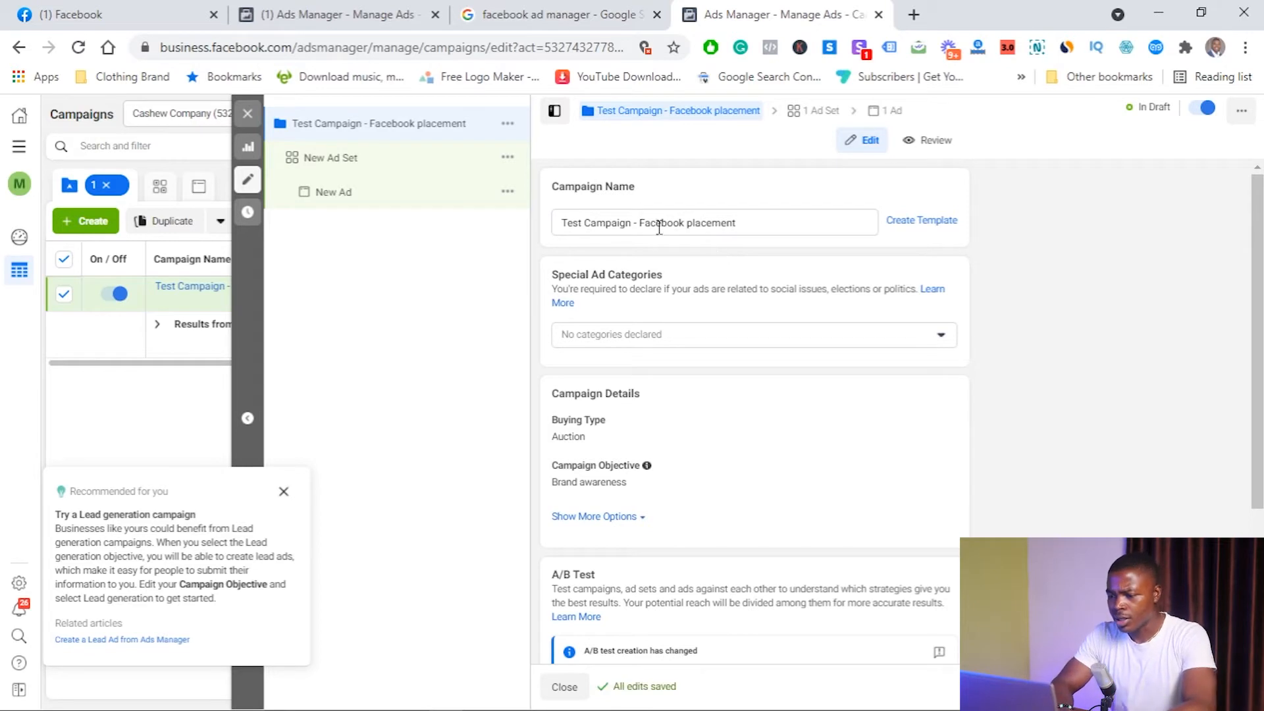
- Look over the remaining campaign settings and continue to the ad set settings
scroll(705, 254, "down", 1)
scroll(755, 244, "up", 1)
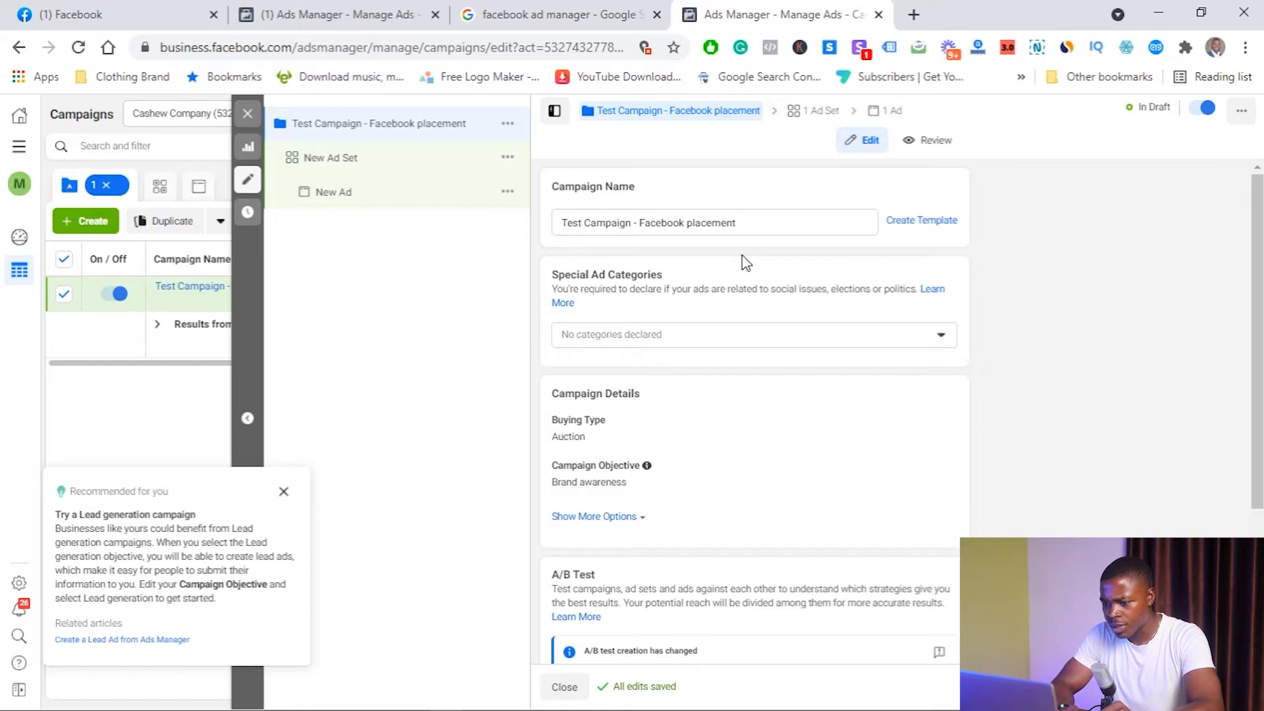
scroll(743, 262, "down", 2)
scroll(736, 319, "down", 2)
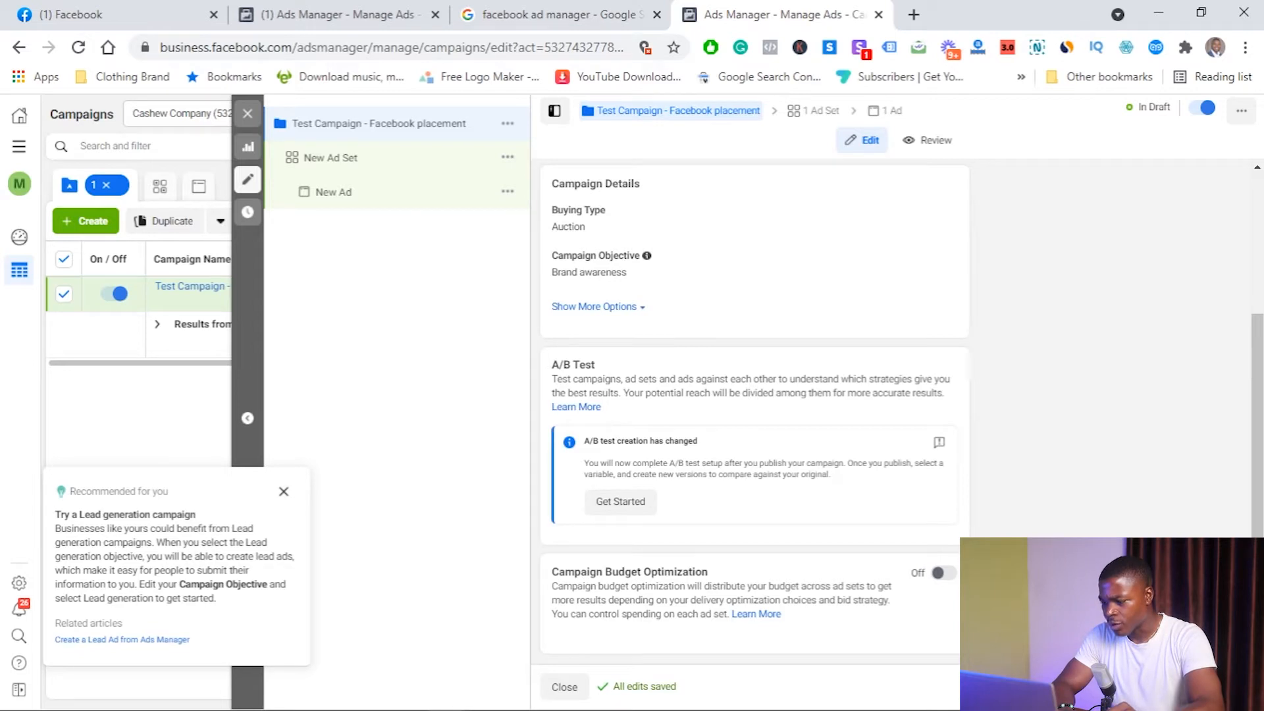
left_click(1219, 686)
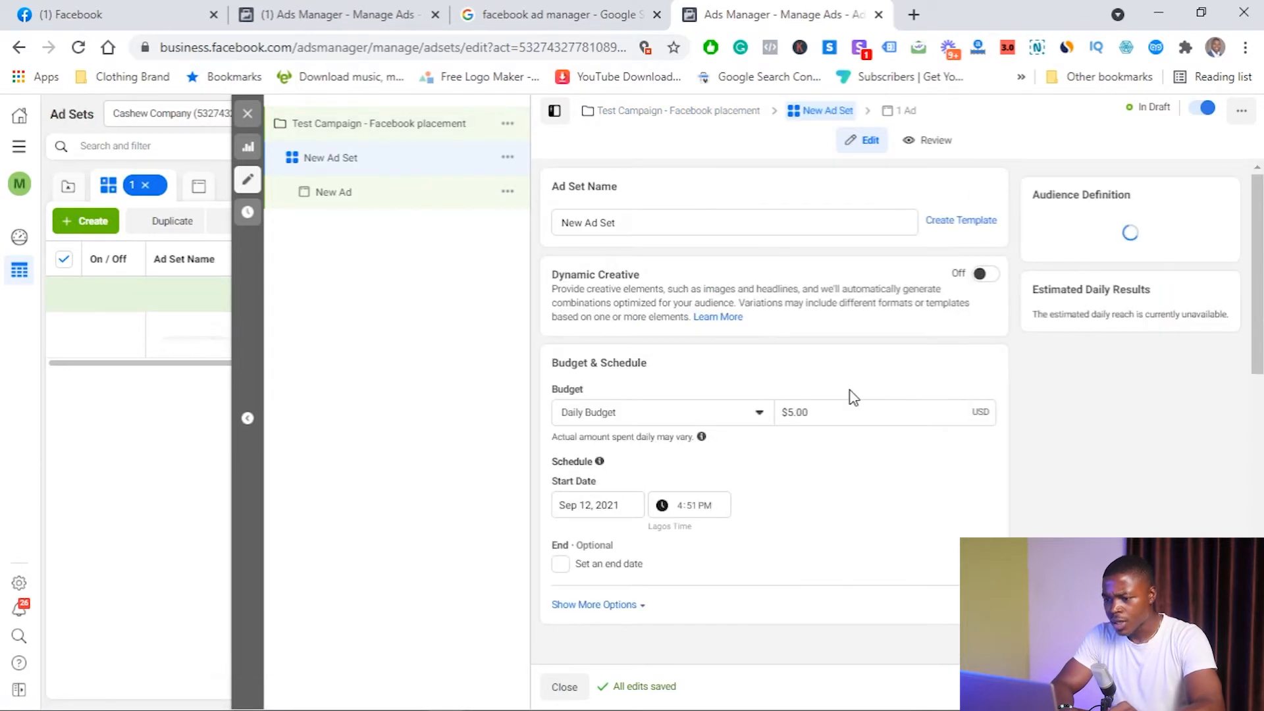
- Rename the ad set as "Facebook Placemnet"
left_click(685, 226)
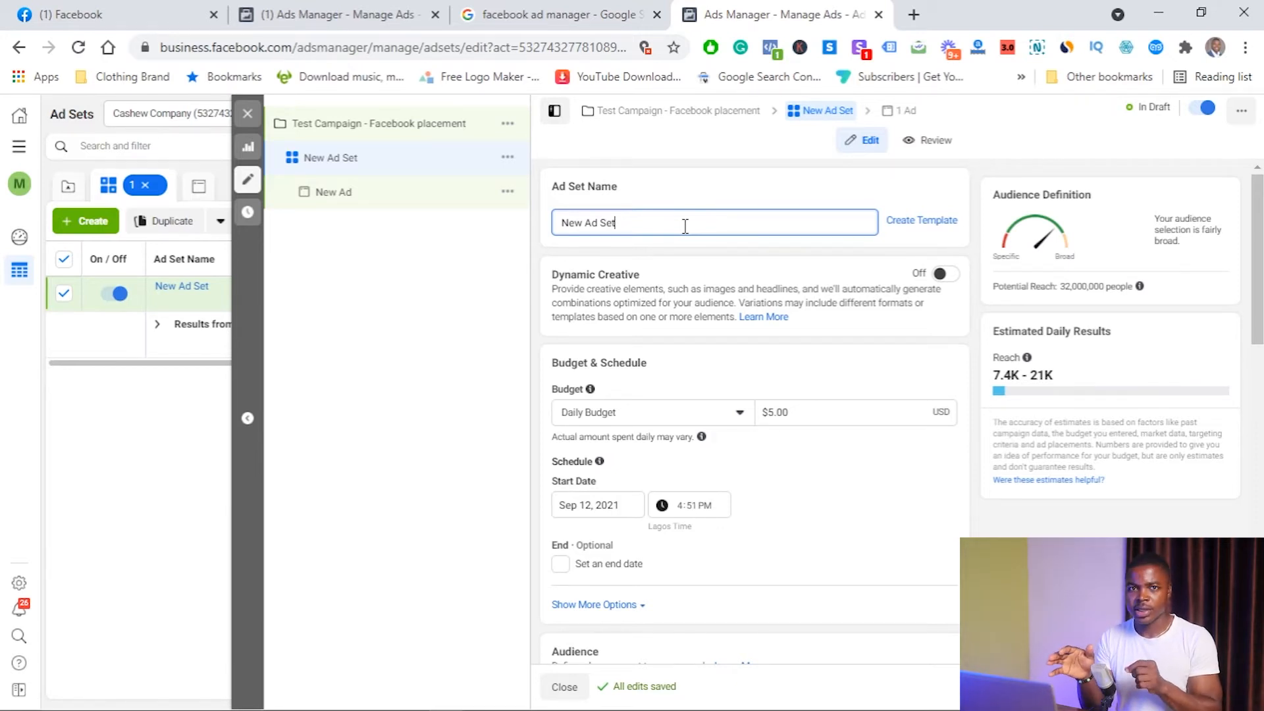
key("BackSpace")
key("BackSpace")
key("BackSpace")
key("BackSpace")
key("BackSpace")
key("BackSpace")
key("BackSpace")
key("BackSpace")
key("BackSpace")
key("BackSpace")
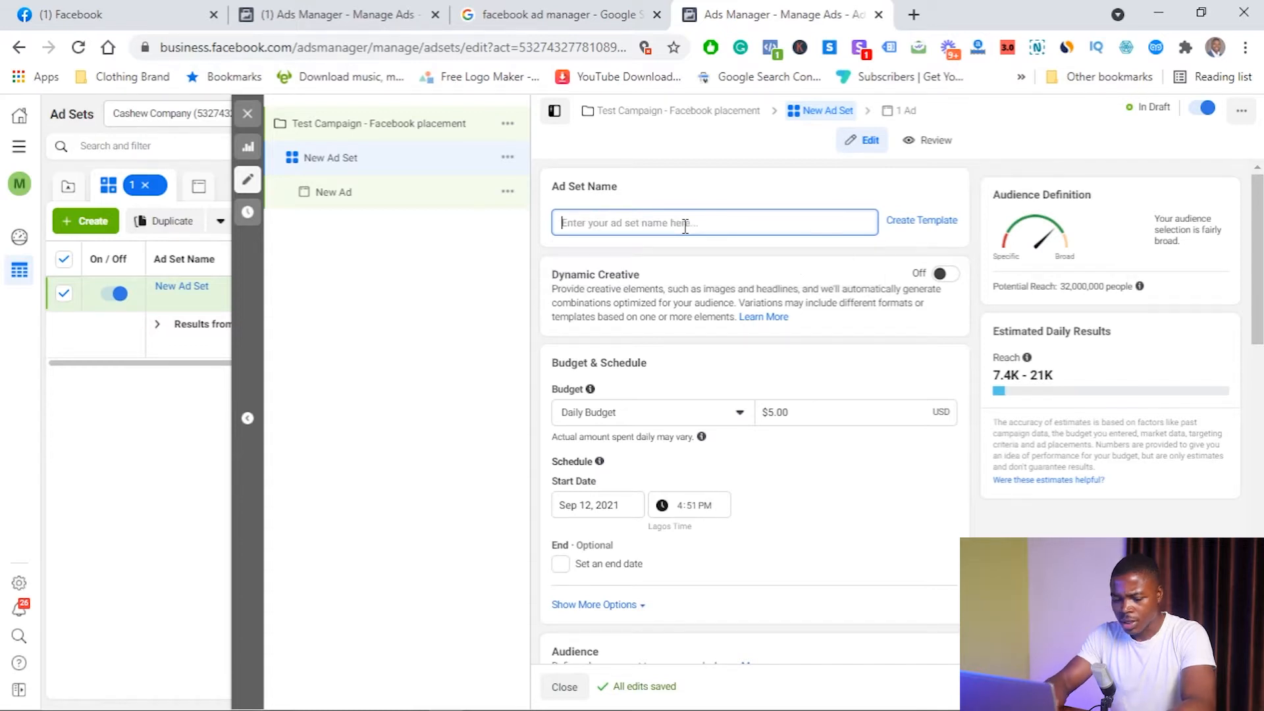
type("Facebook Pl")
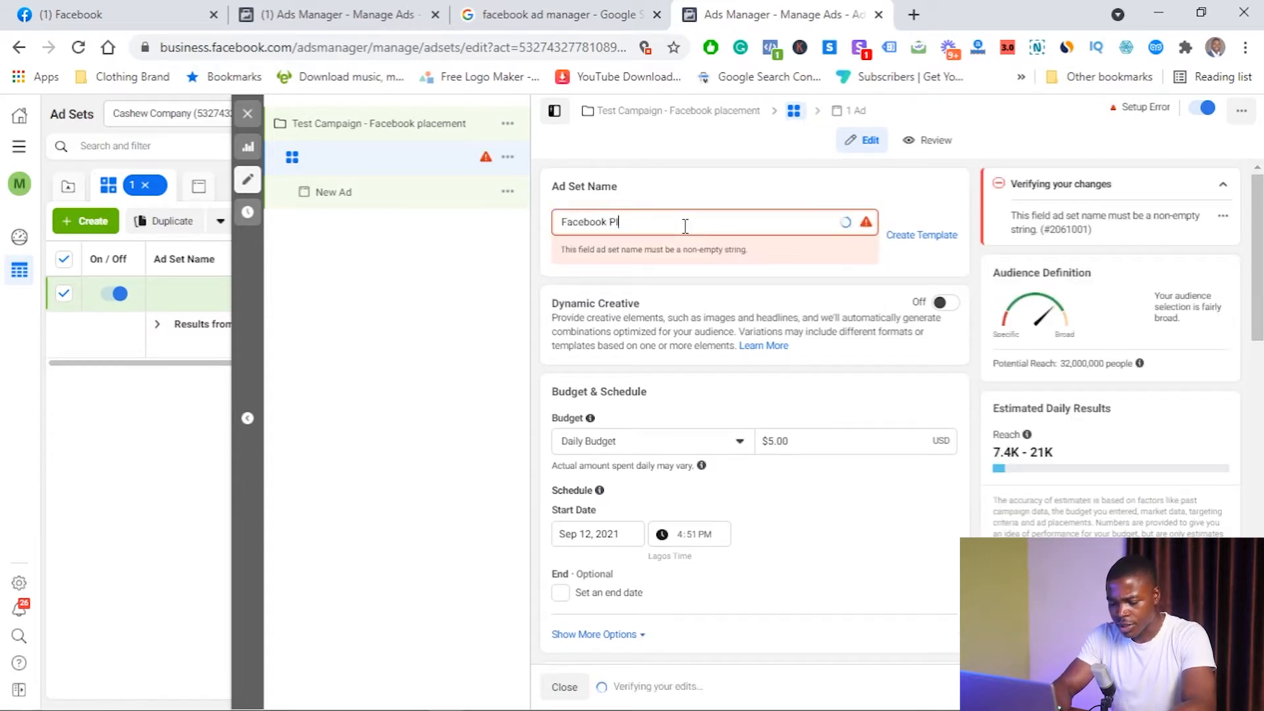
type("acemnet")
key("BackSpace")
key("BackSpace")
key("BackSpace")
key("BackSpace")
key("BackSpace")
key("BackSpace")
type("cemner")
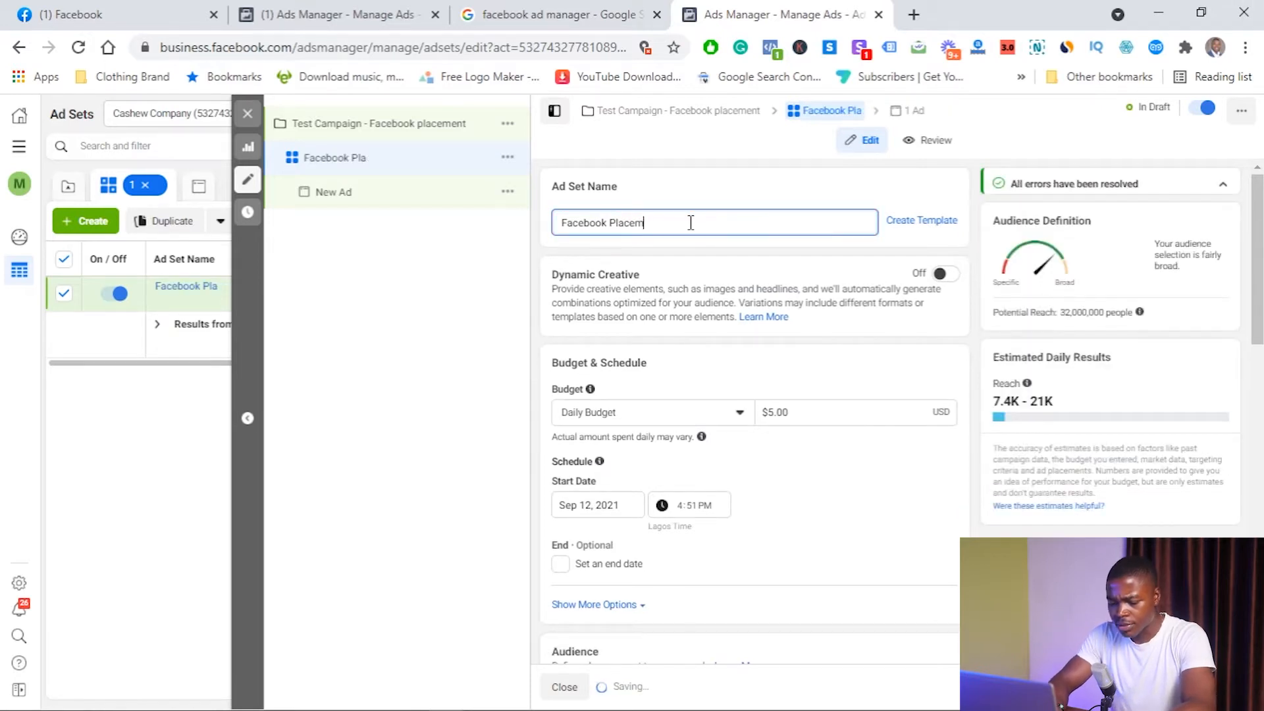
key("BackSpace")
type("t")
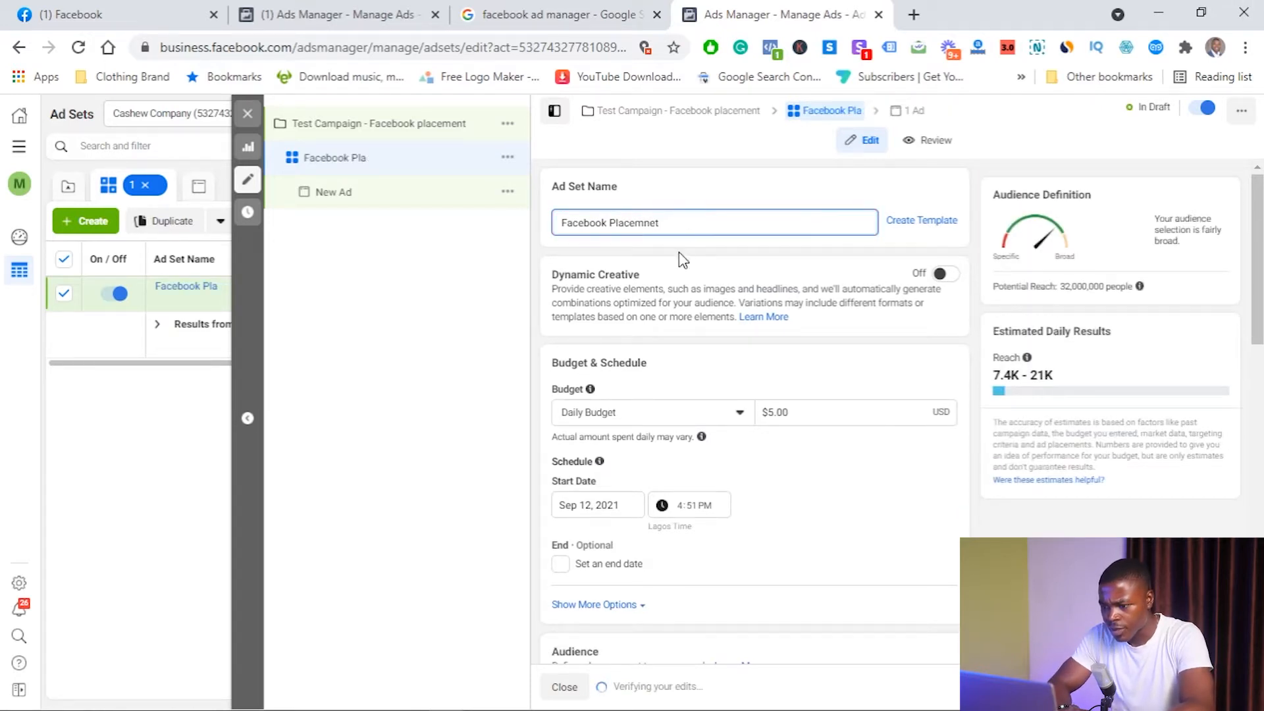
- Set the ad set's daily budget to $1.00
scroll(682, 260, "down", 3)
scroll(678, 253, "up", 1)
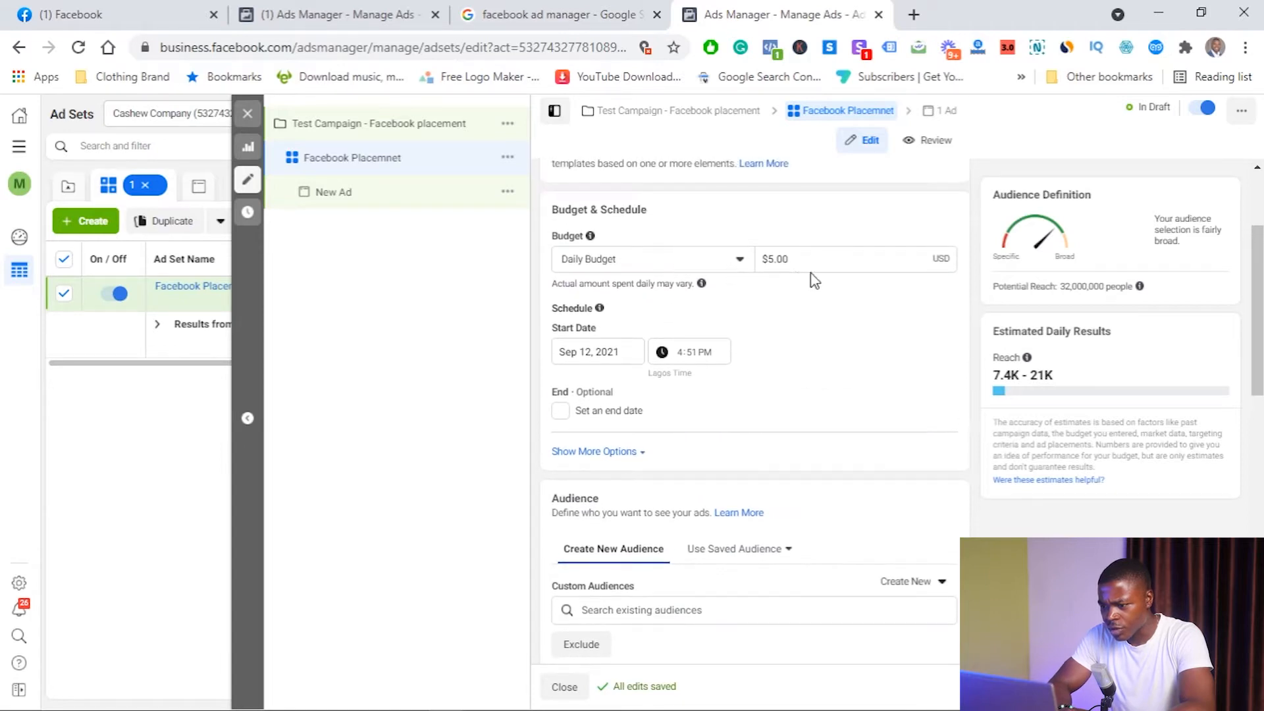
left_click(775, 259)
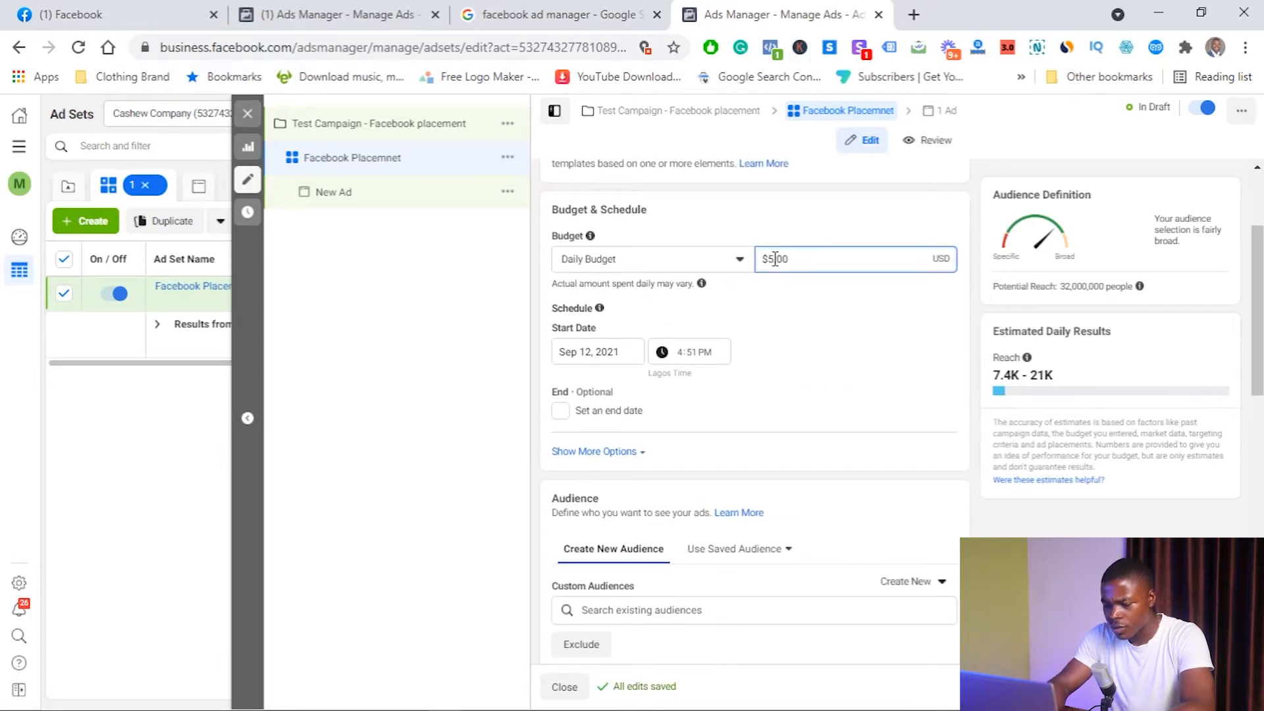
key("BackSpace")
type("1")
left_click(782, 307)
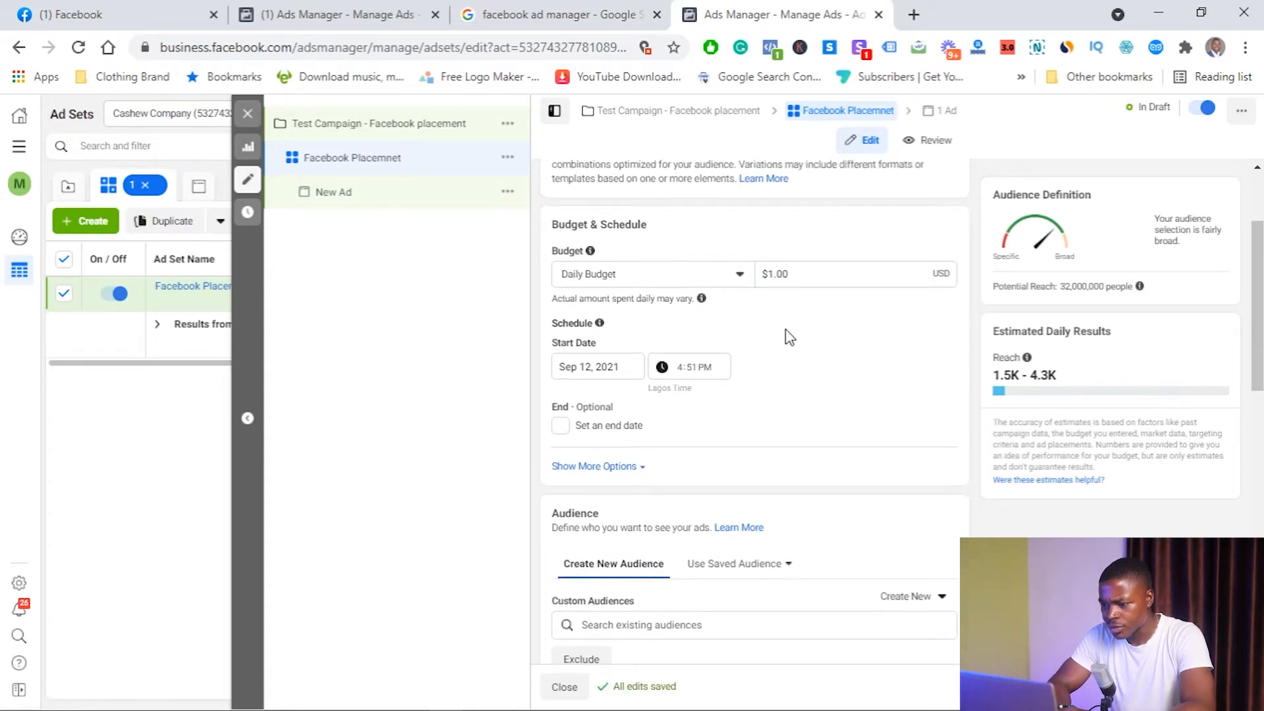
- Review the schedule, then open the audience's location settings for editing and examine the location search and map
scroll(787, 335, "up", 2)
scroll(810, 330, "down", 2)
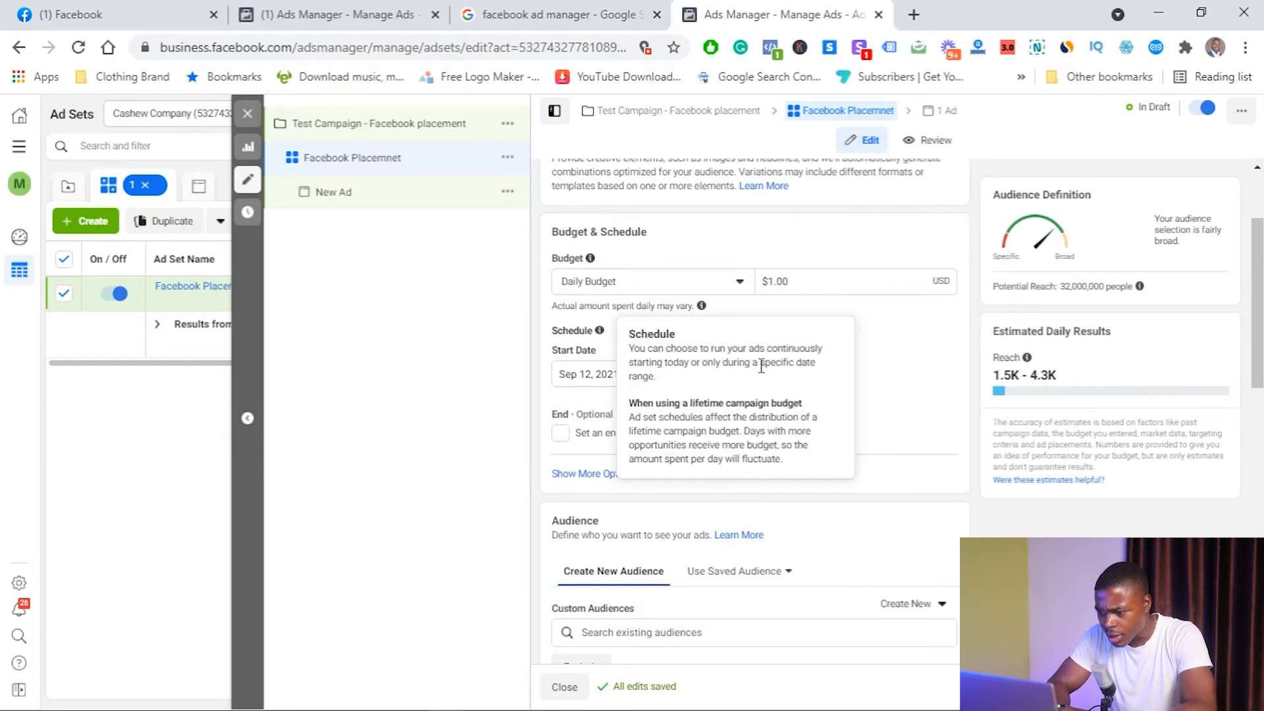
scroll(905, 336, "down", 3)
scroll(728, 259, "up", 3)
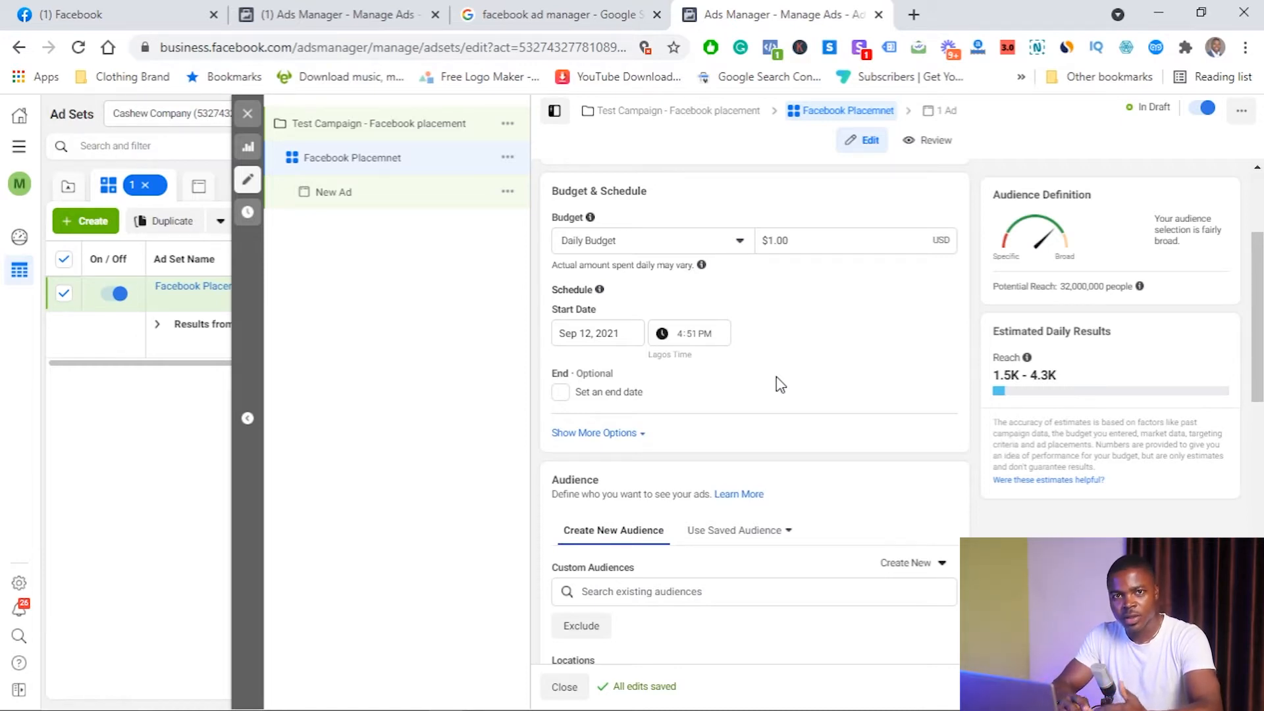
scroll(780, 384, "down", 4)
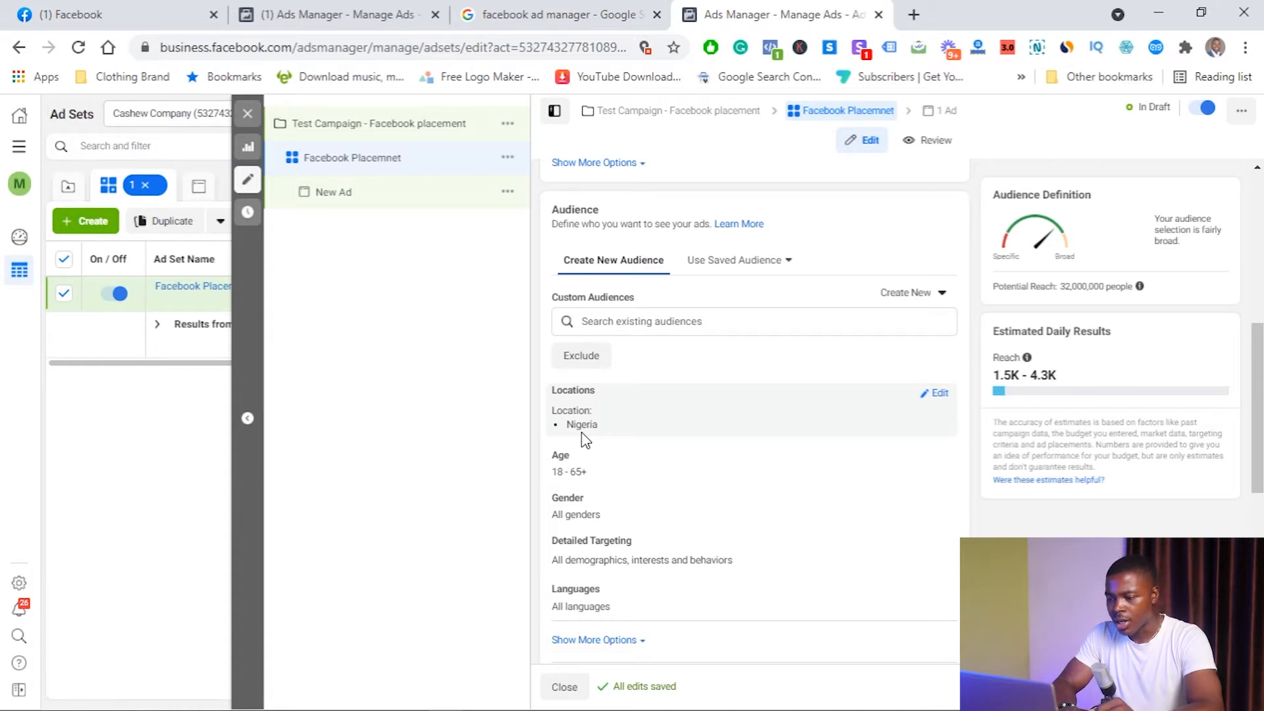
left_click(934, 395)
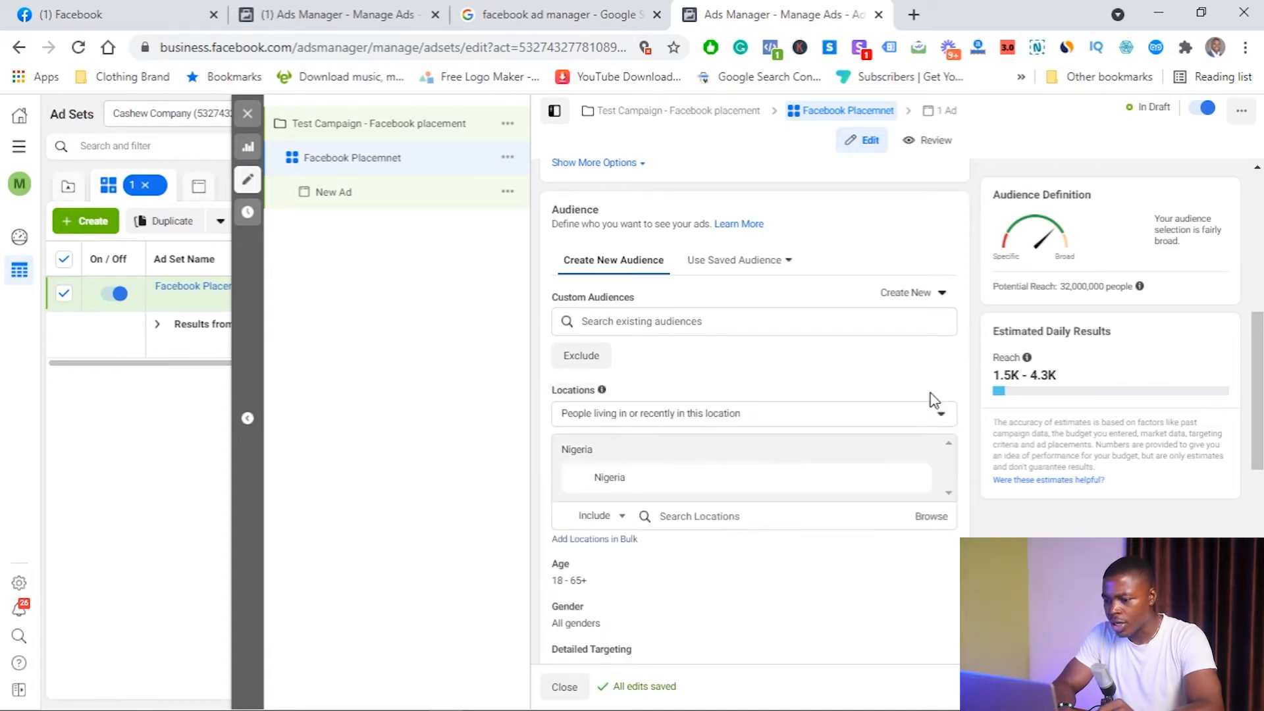
left_click(692, 515)
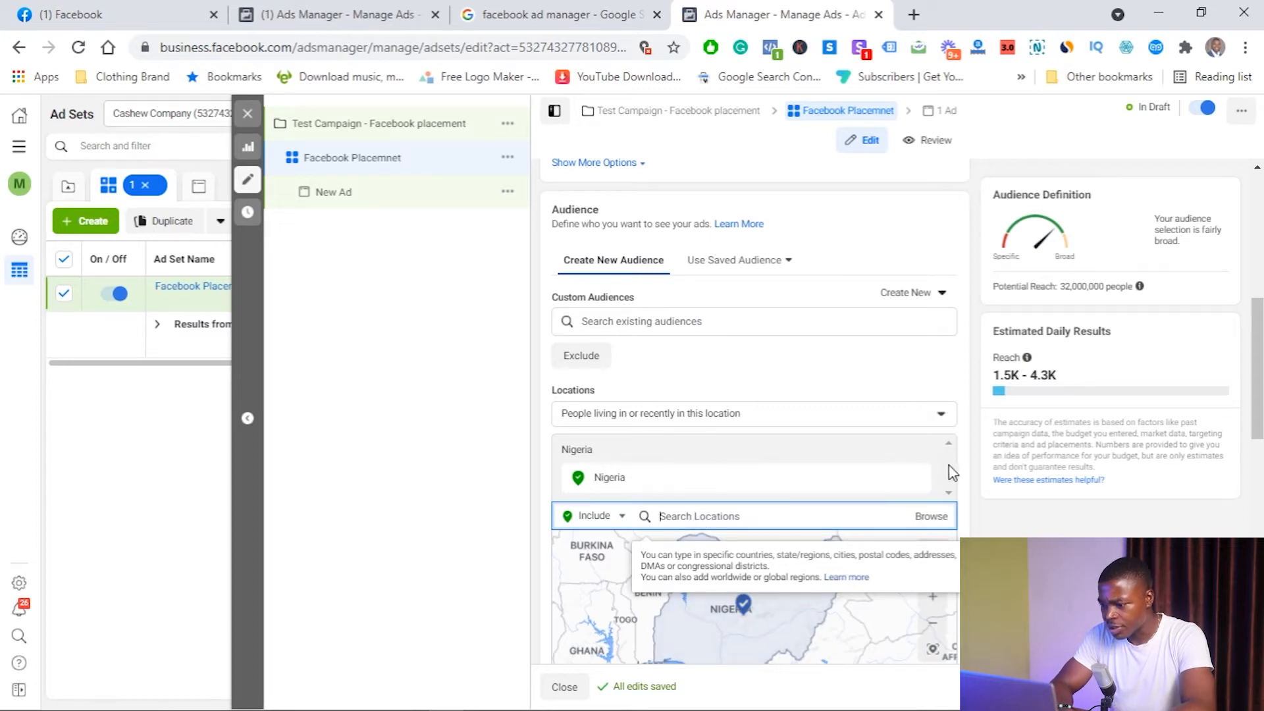
left_click(967, 448)
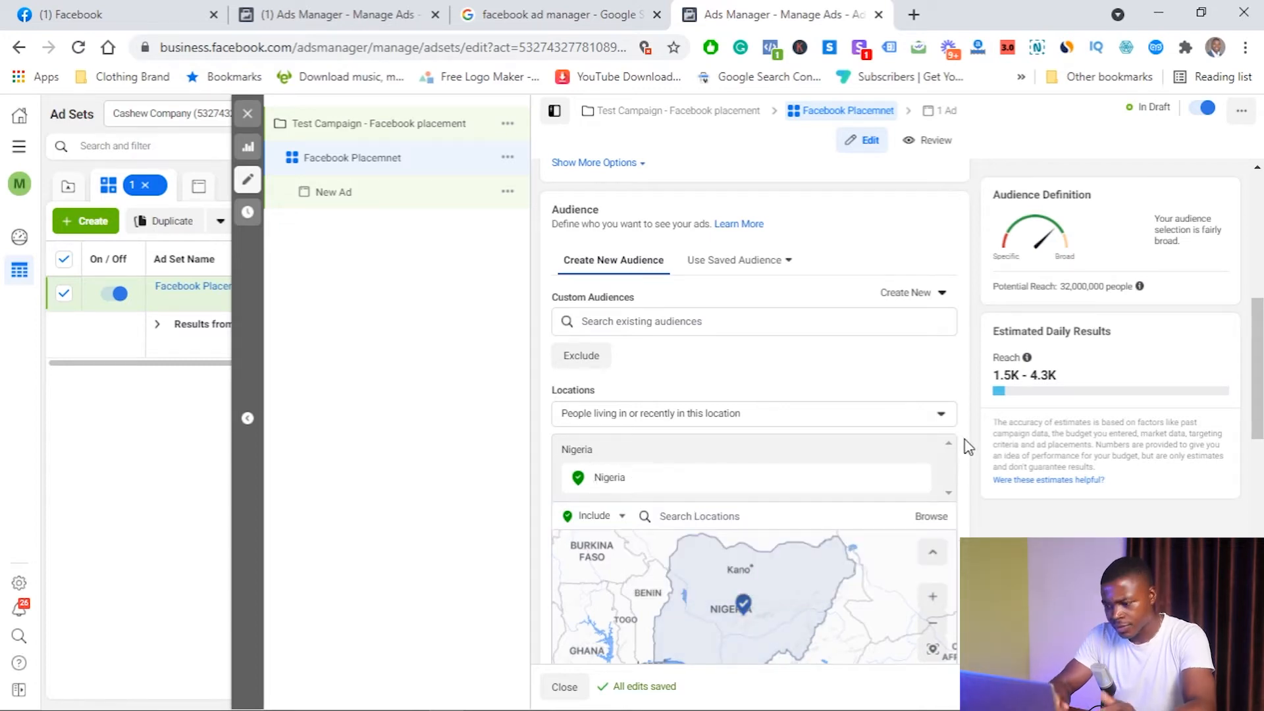
- Open the audience's detailed targeting for editing and add the Food Network interest
scroll(968, 447, "down", 5)
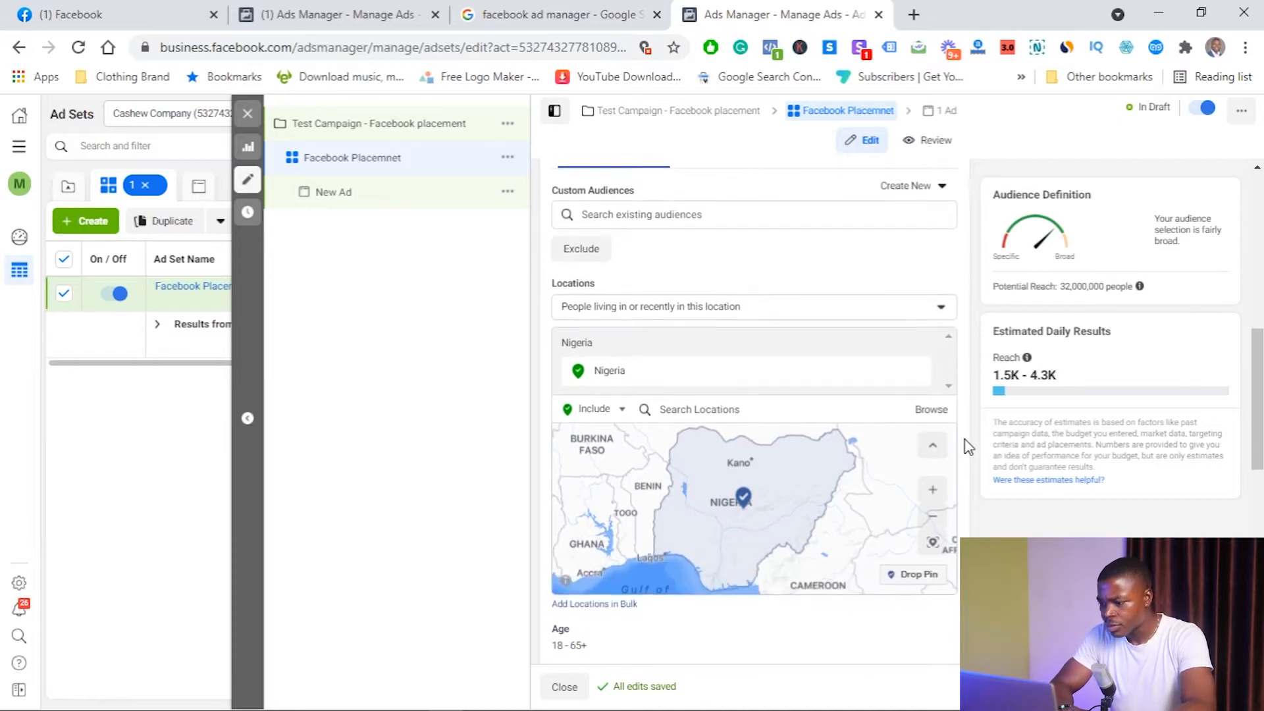
scroll(968, 447, "down", 1)
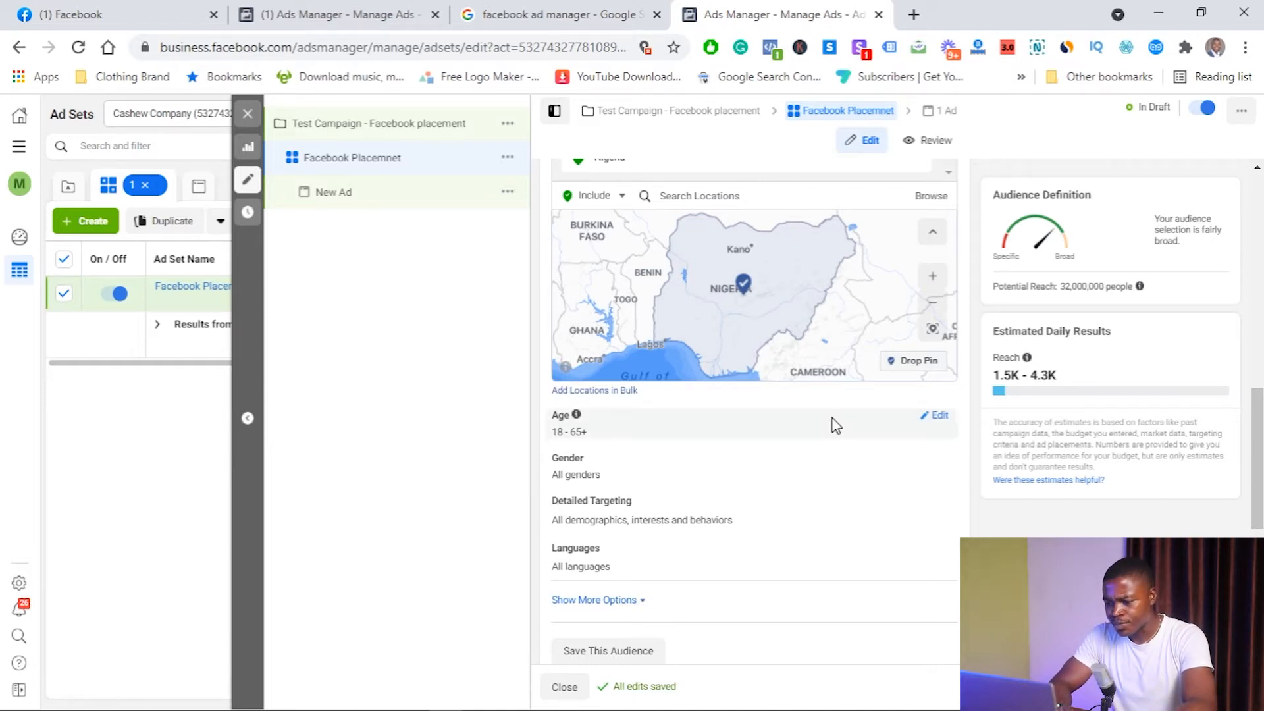
scroll(832, 424, "down", 1)
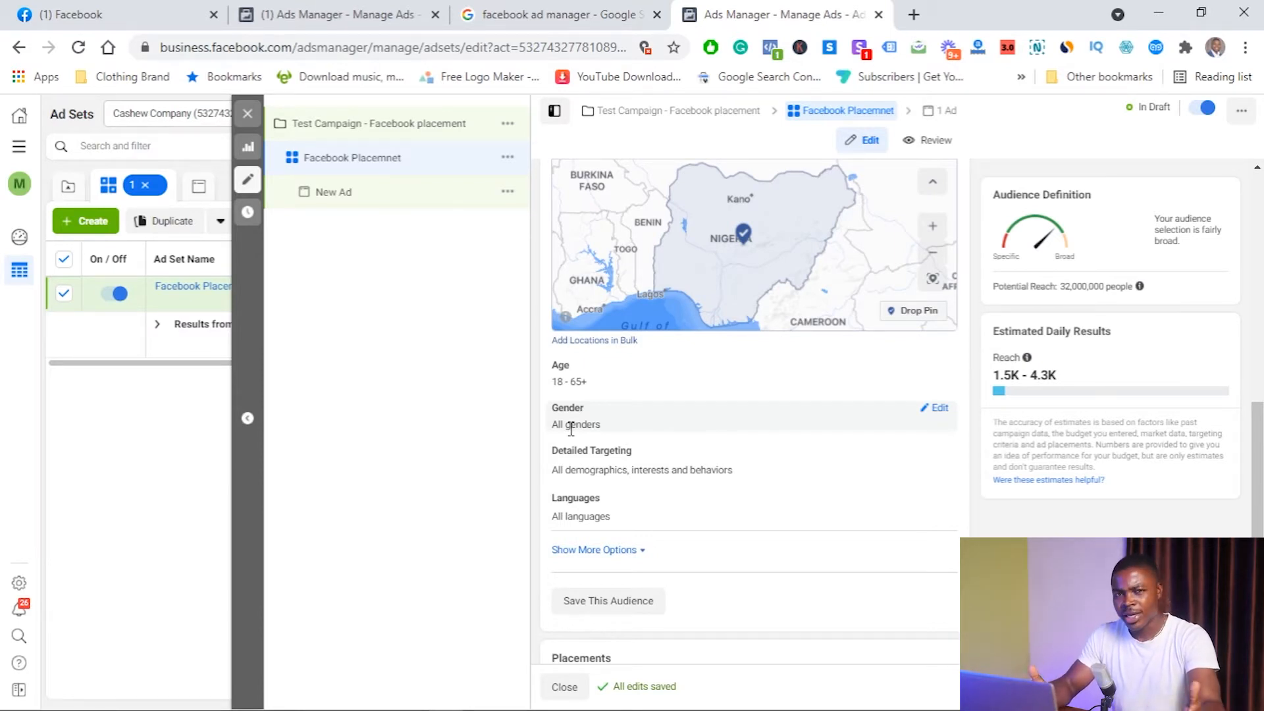
scroll(570, 428, "down", 2)
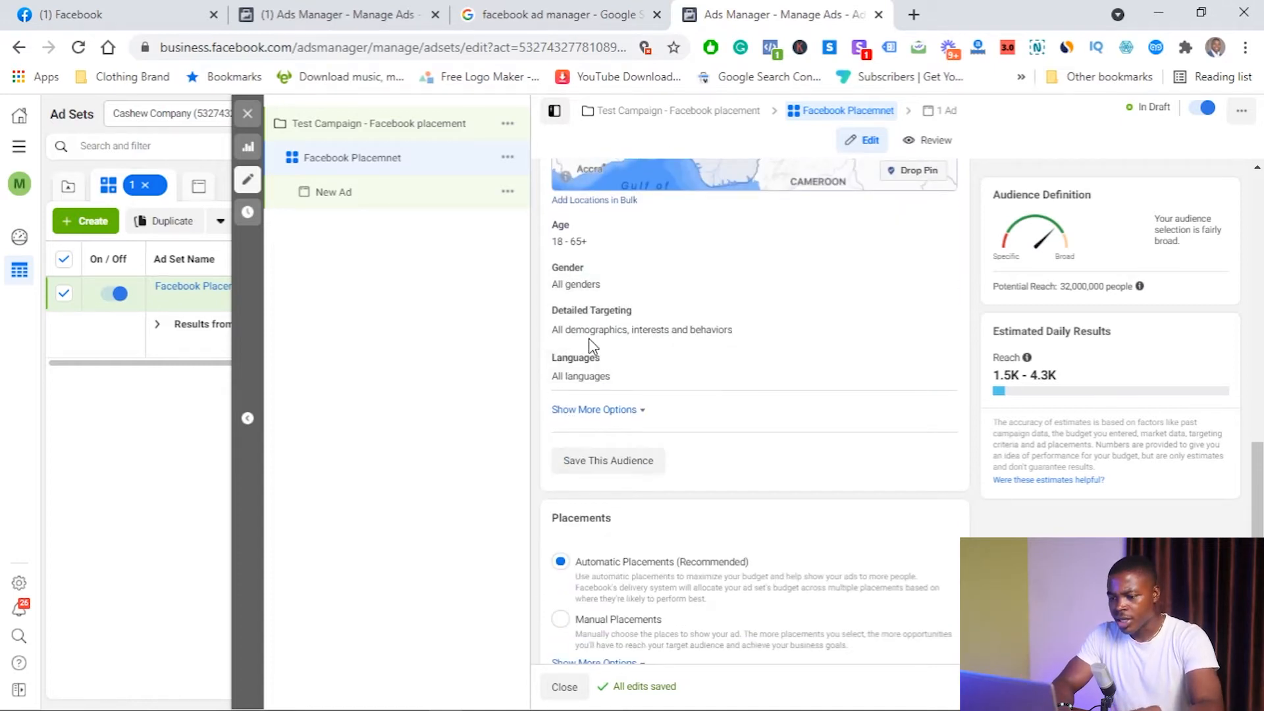
mouse_move(639, 309)
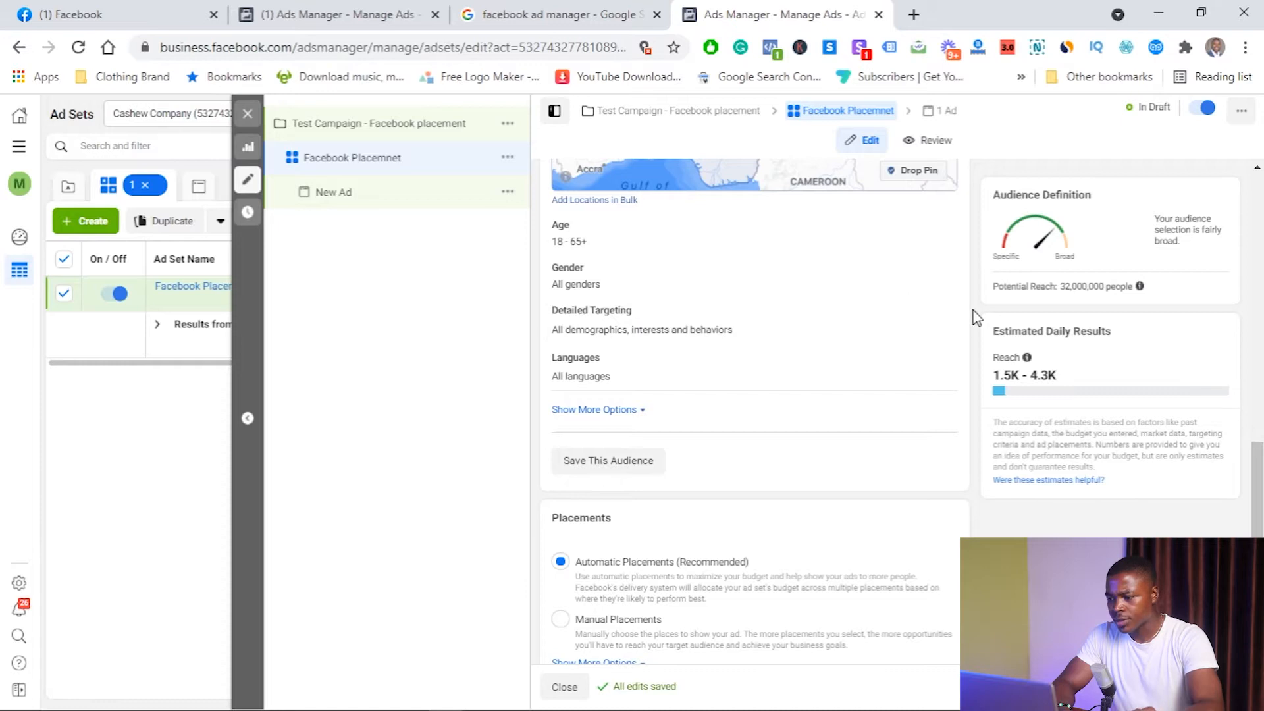
left_click(930, 316)
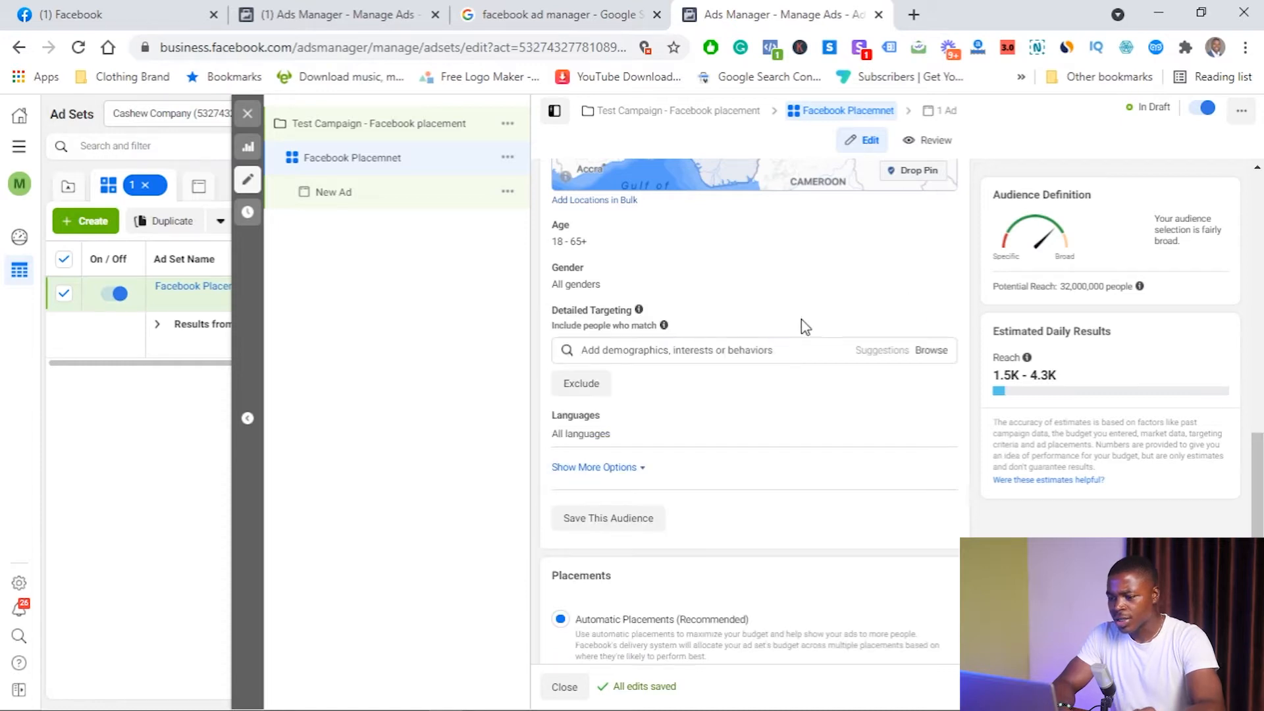
left_click(678, 350)
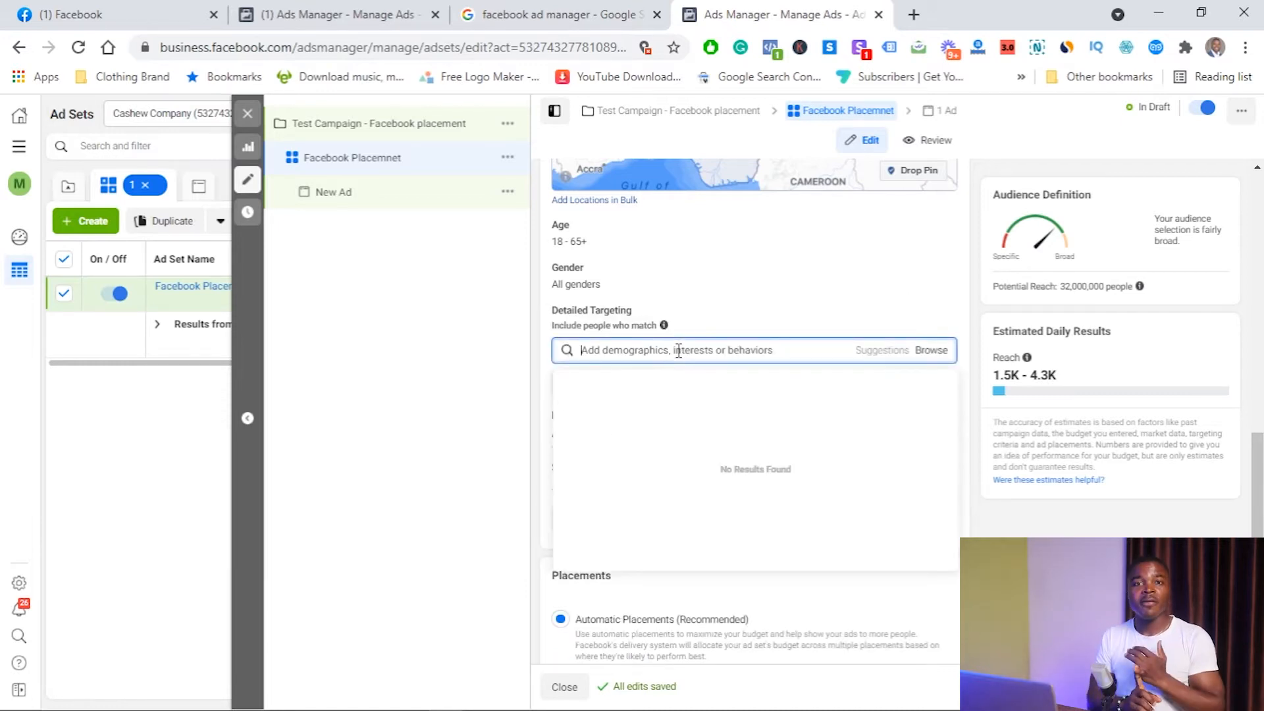
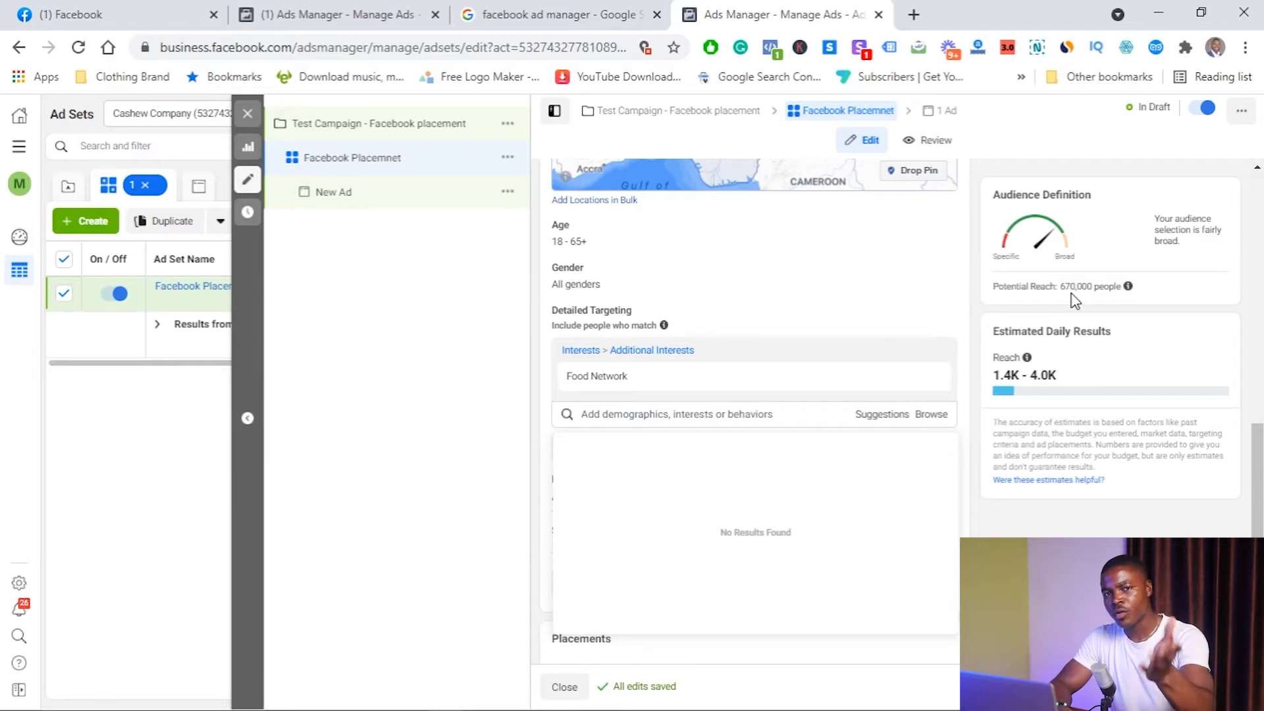
- Examine the suggested interests related to Food Network in detailed targeting, then dismiss the suggestions without adding any
mouse_move(700, 366)
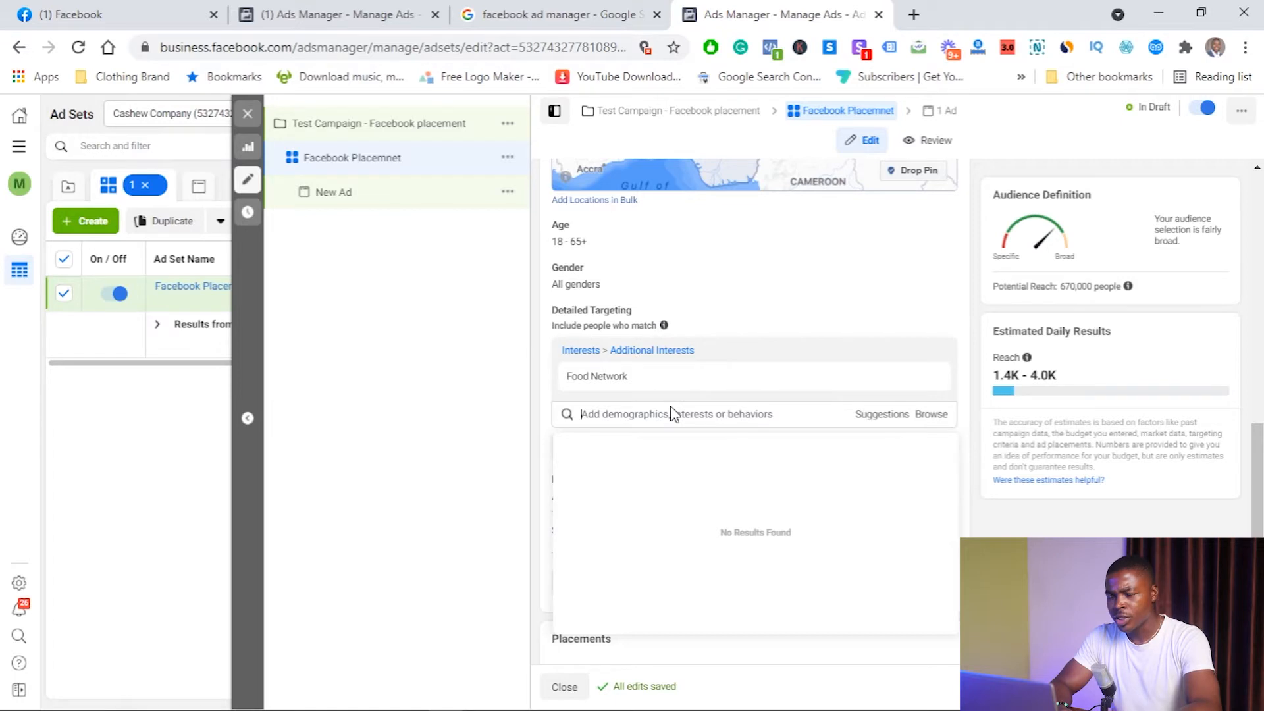
left_click(881, 414)
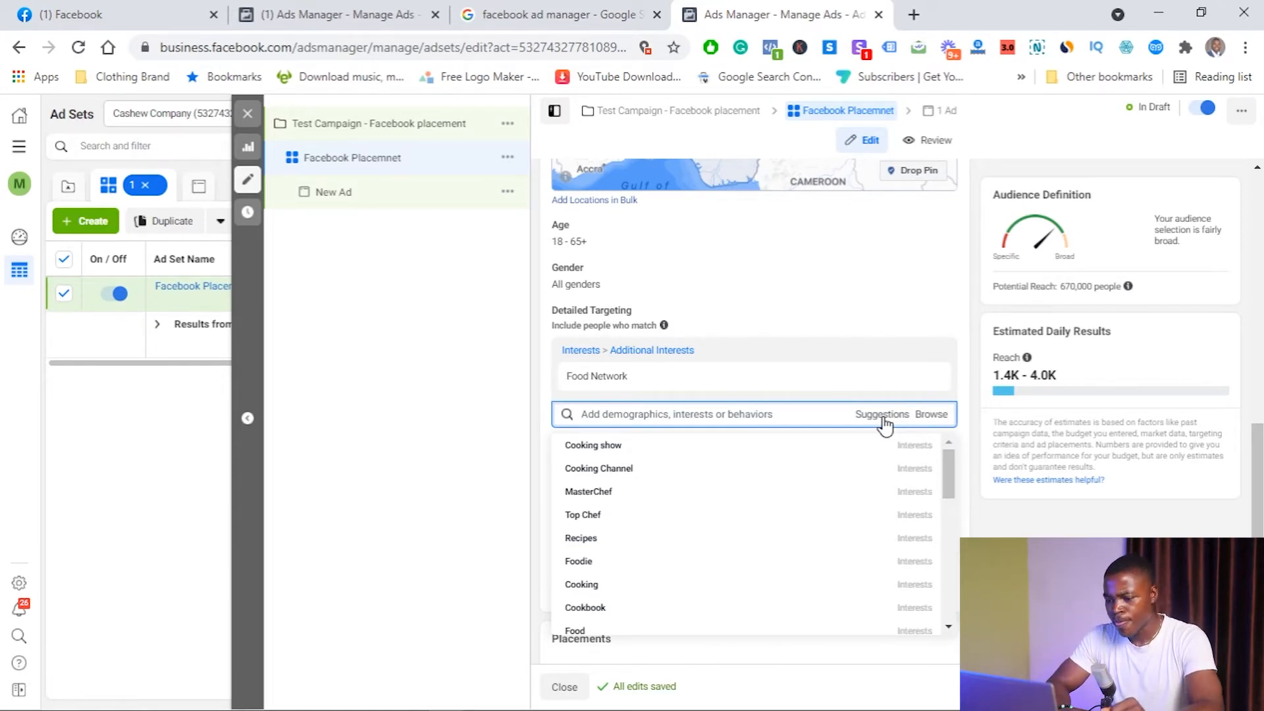
mouse_move(696, 451)
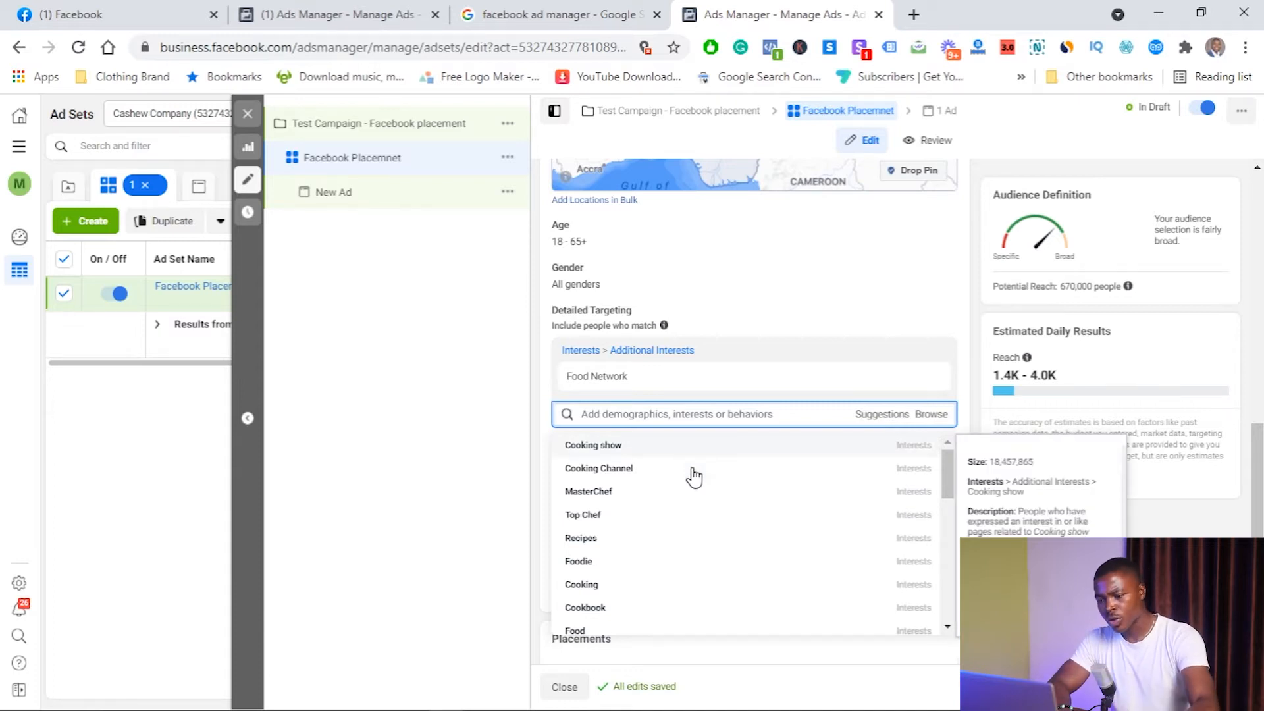
mouse_move(699, 572)
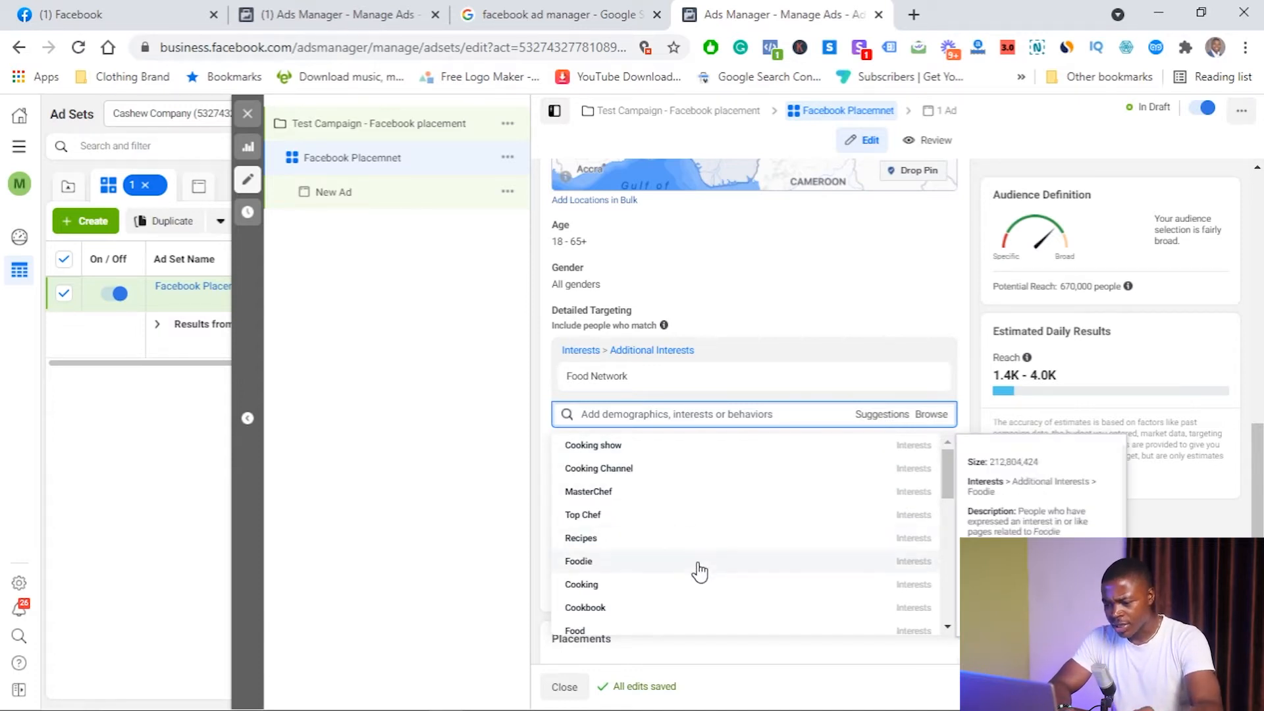
scroll(699, 571, "down", 3)
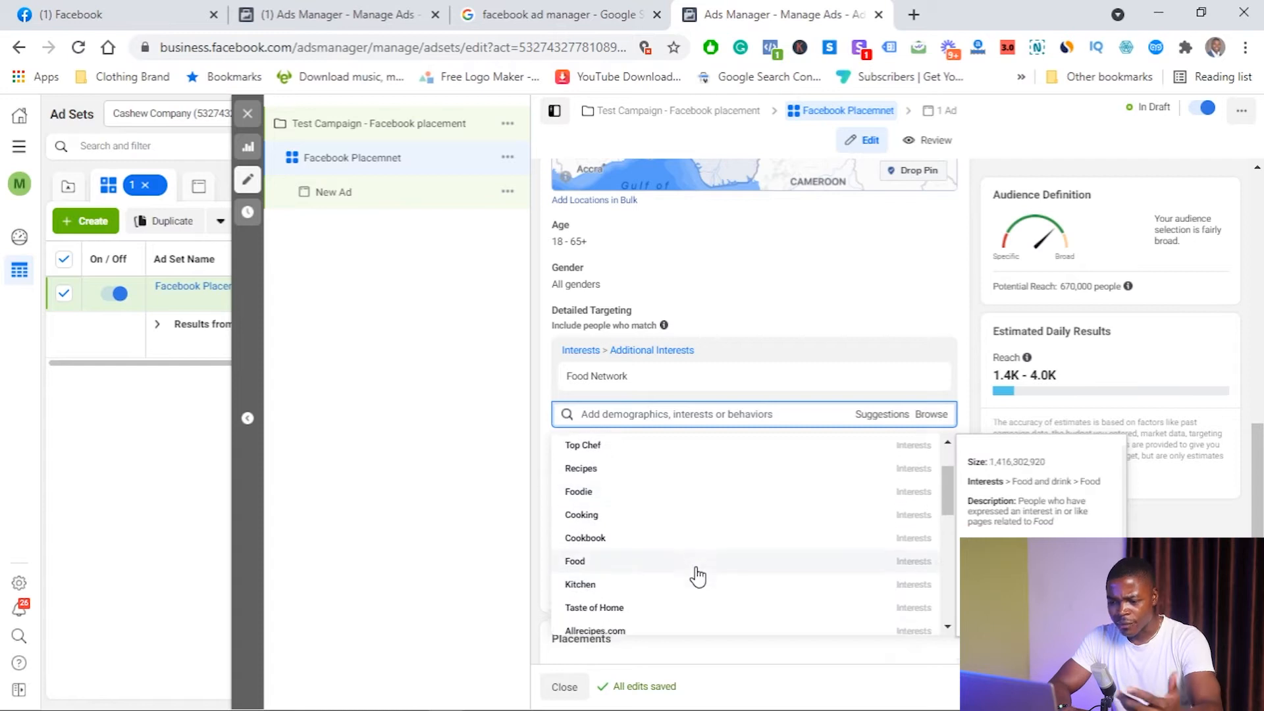
scroll(678, 582, "down", 2)
scroll(678, 582, "down", 2)
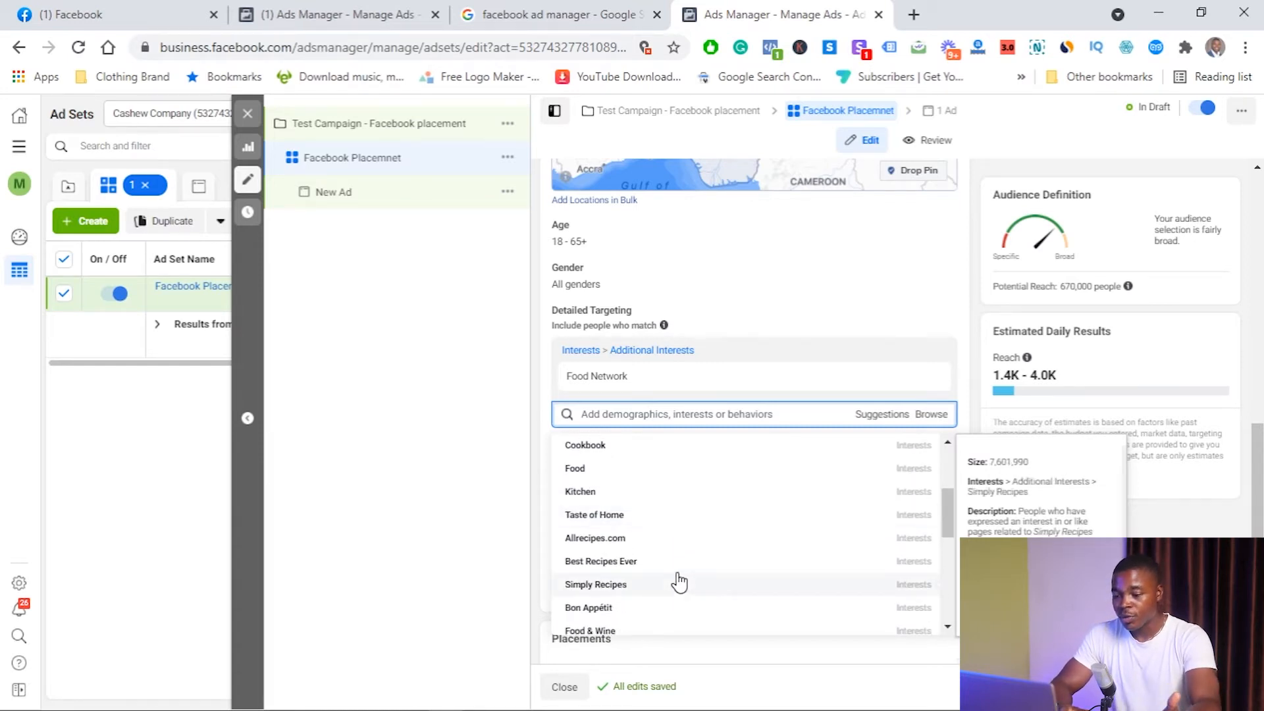
scroll(678, 582, "down", 8)
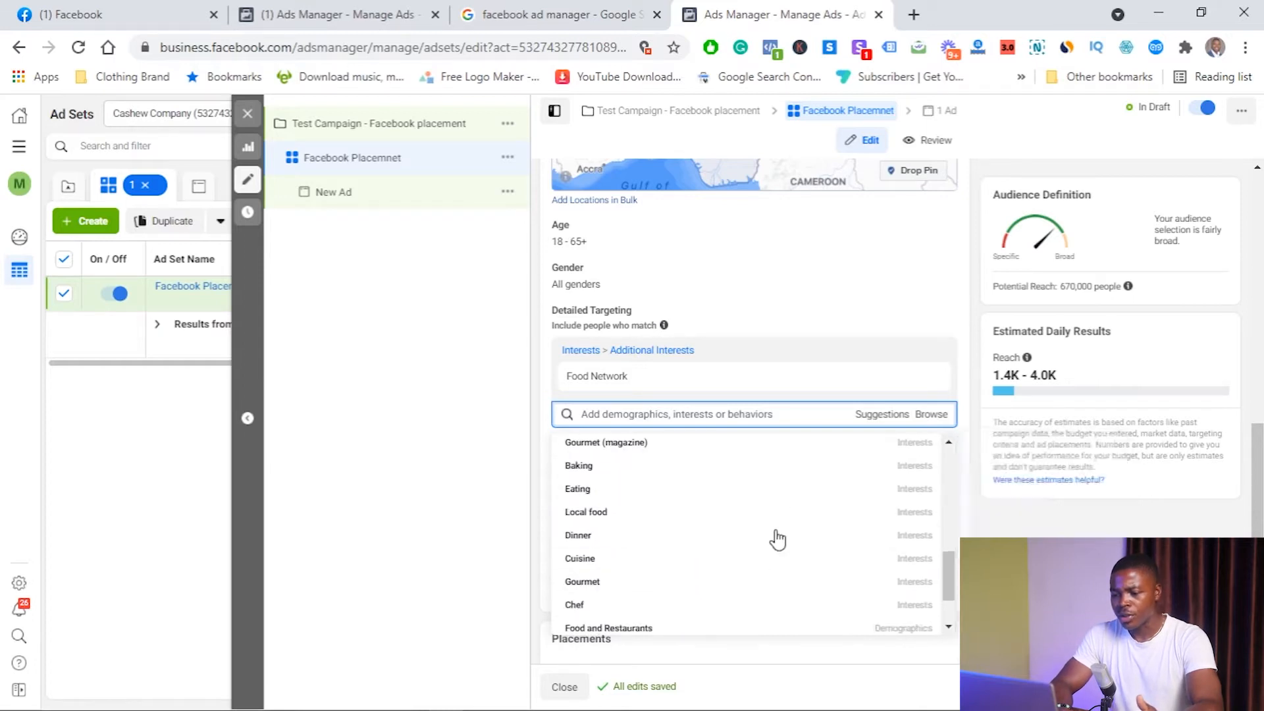
left_click(966, 323)
scroll(969, 375, "down", 1)
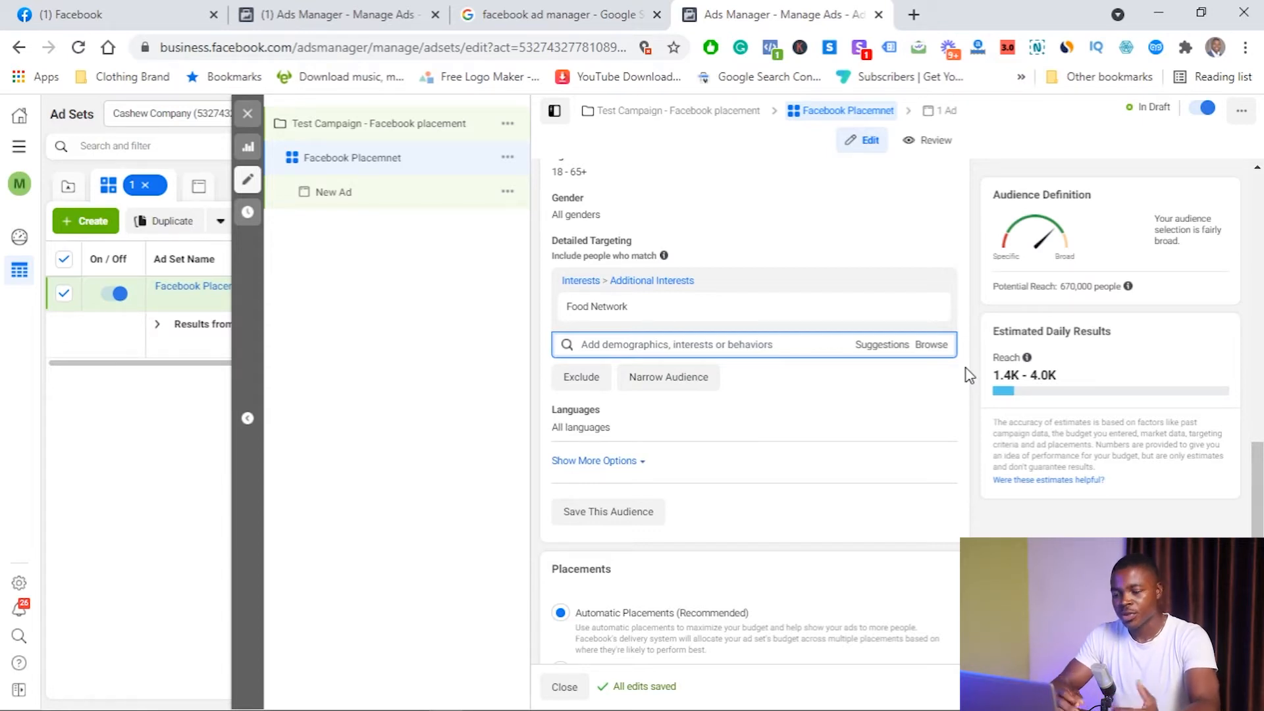
scroll(968, 376, "down", 1)
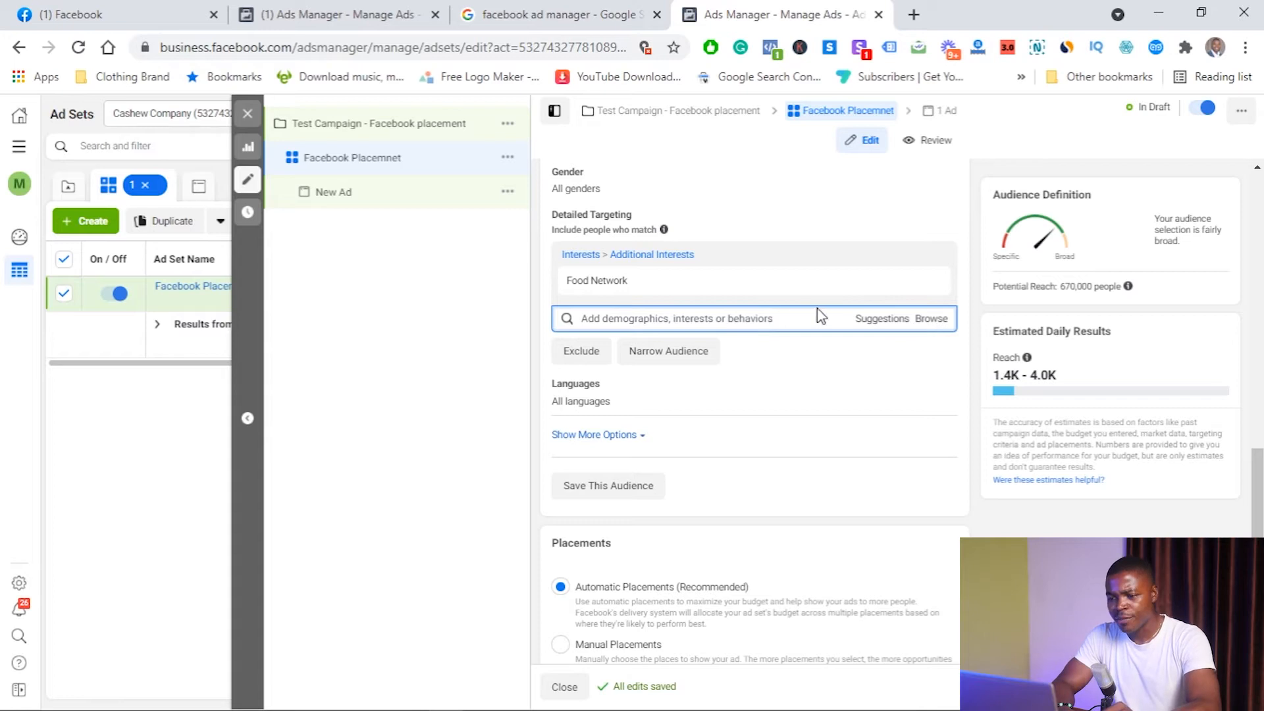
mouse_move(630, 294)
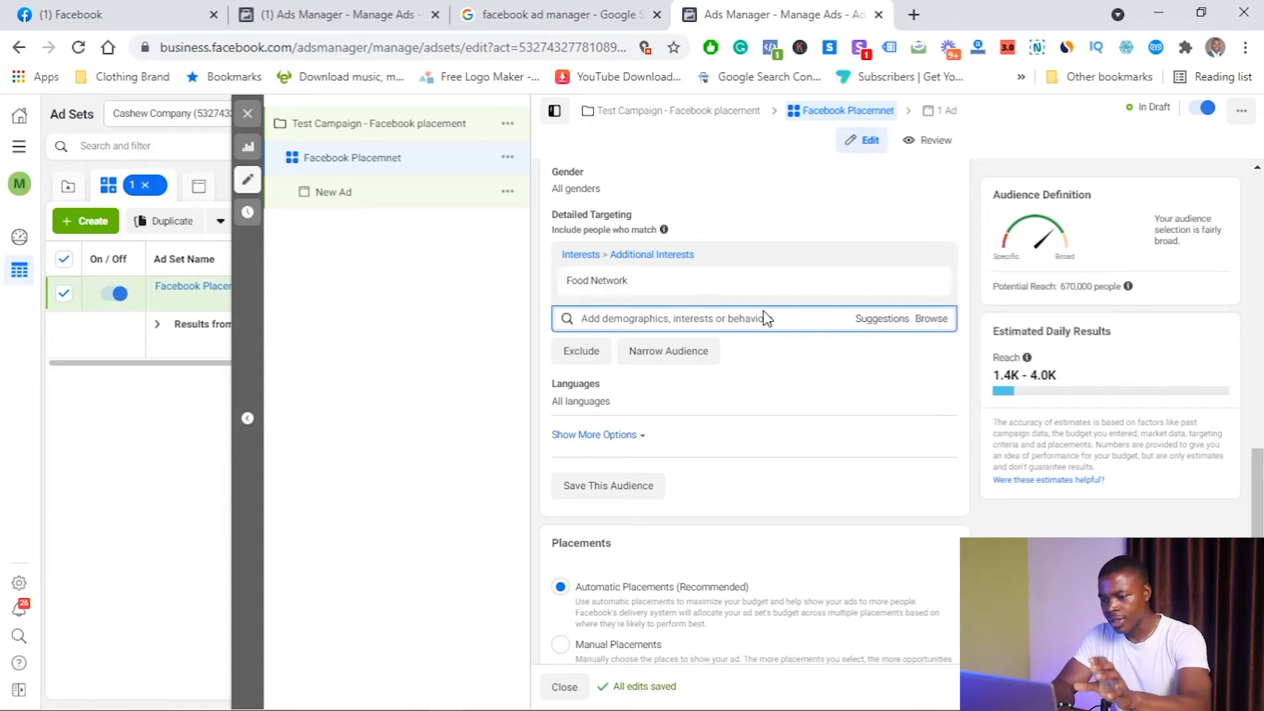
- Switch the ad set to manual placements and deselect Audience Network, Messenger and Instagram, keeping only Facebook
scroll(769, 349, "down", 2)
scroll(852, 361, "down", 3)
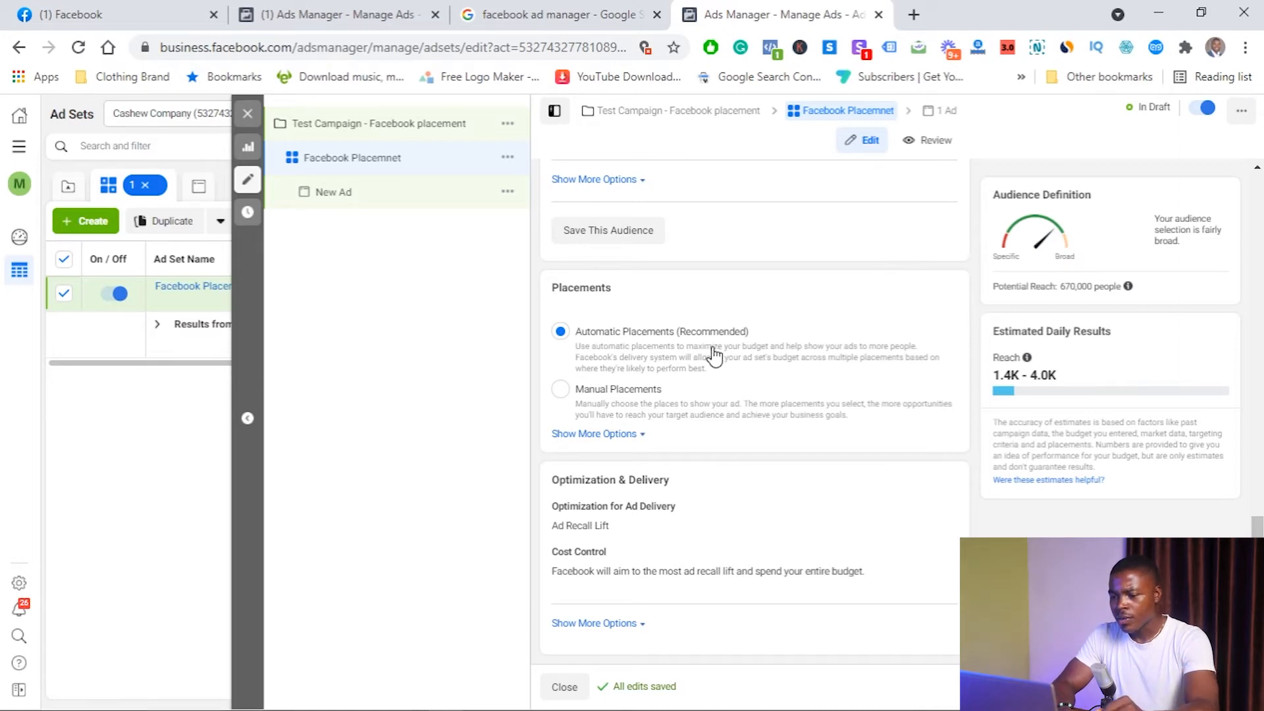
left_click(559, 389)
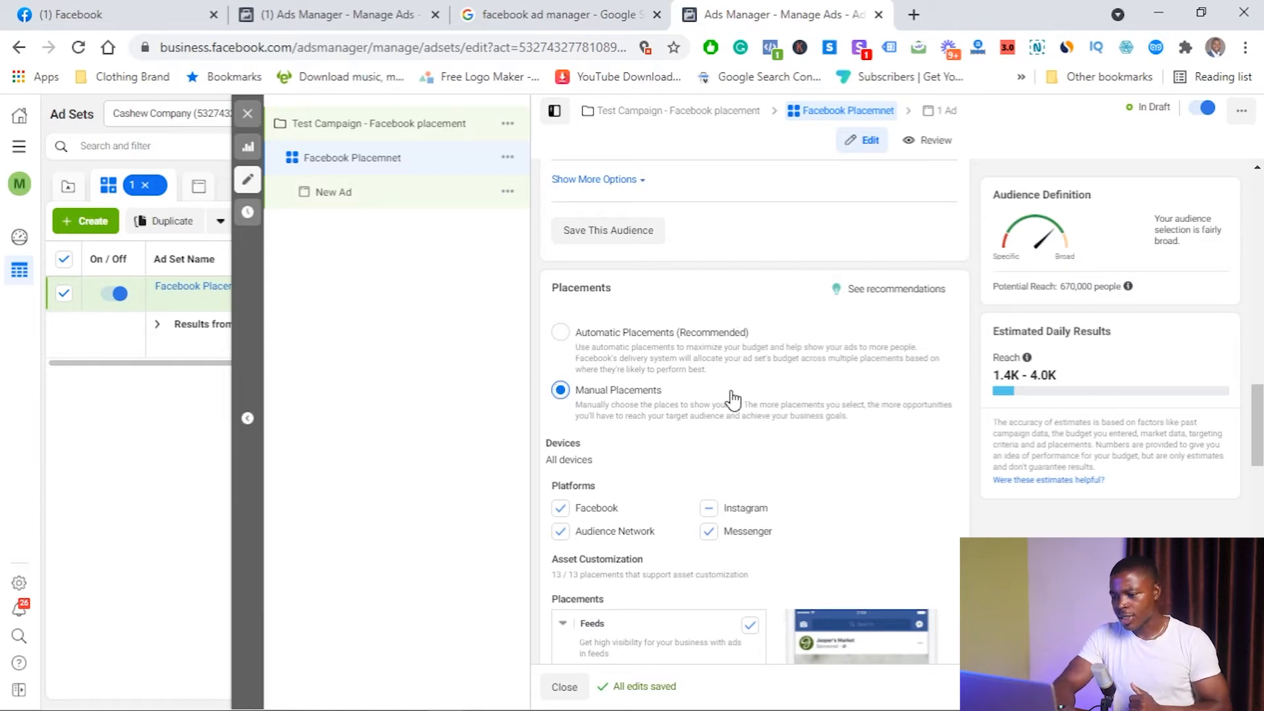
scroll(733, 399, "down", 1)
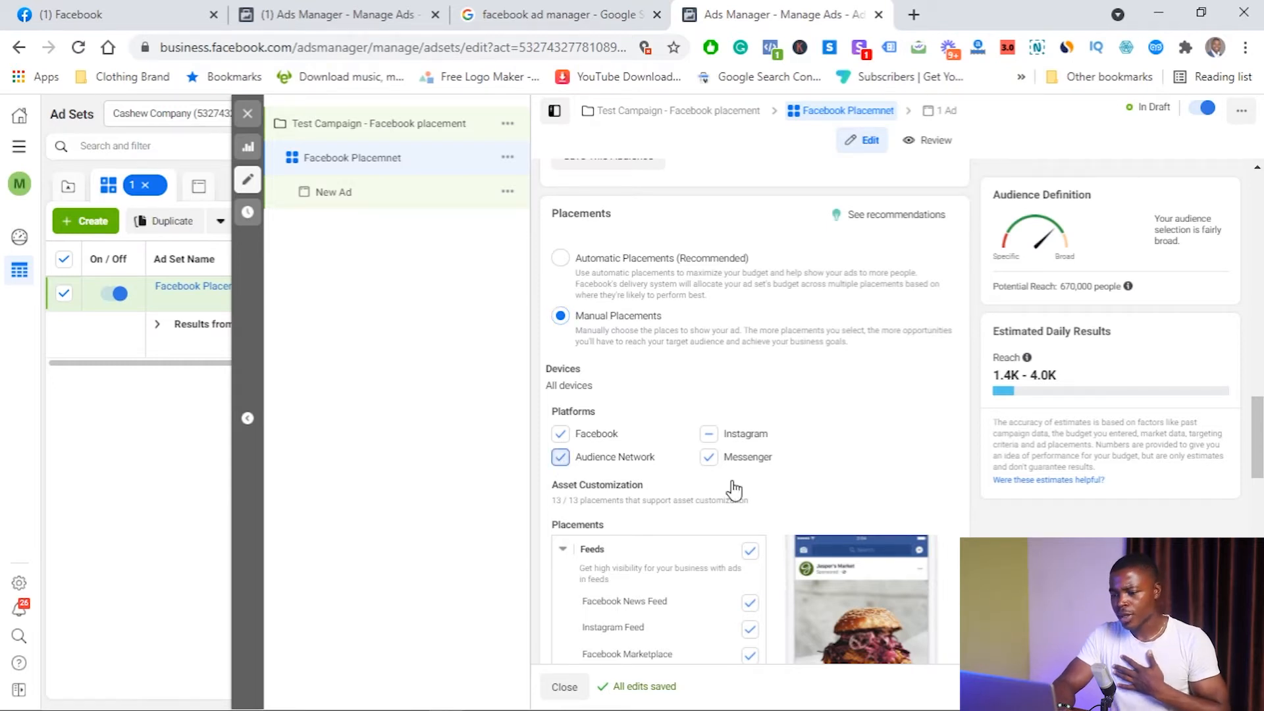
left_click(709, 457)
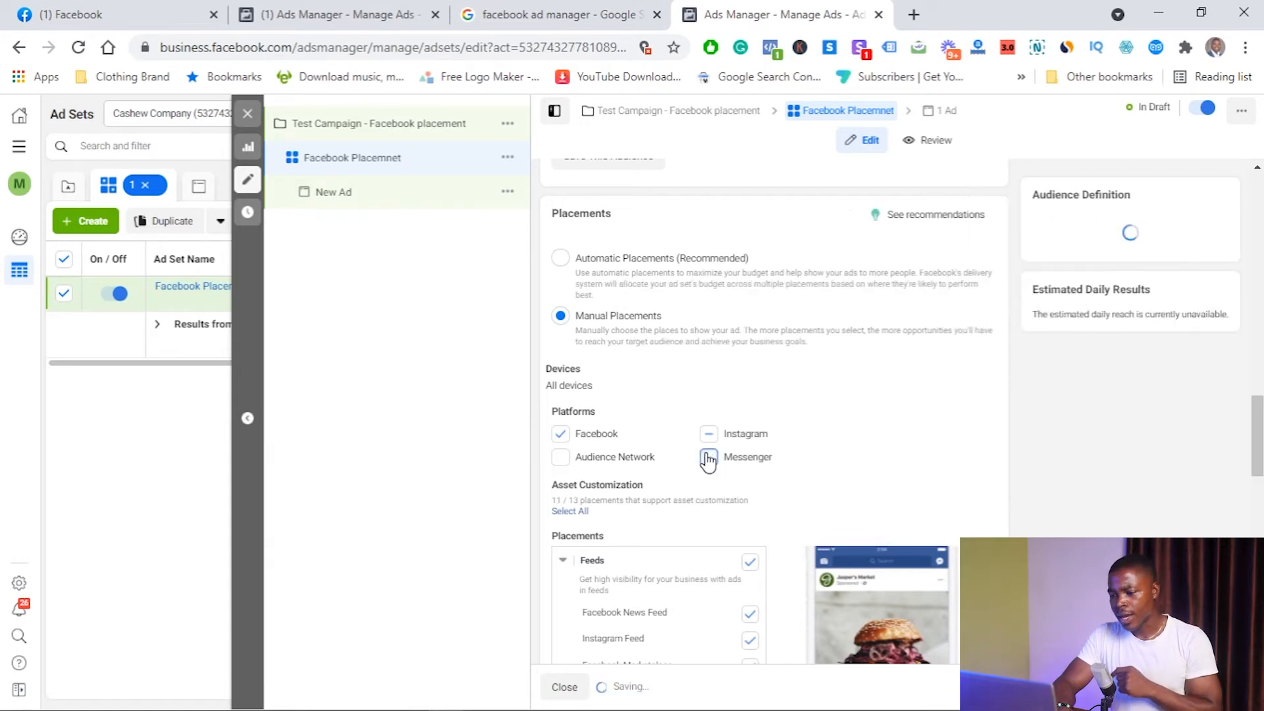
left_click(709, 436)
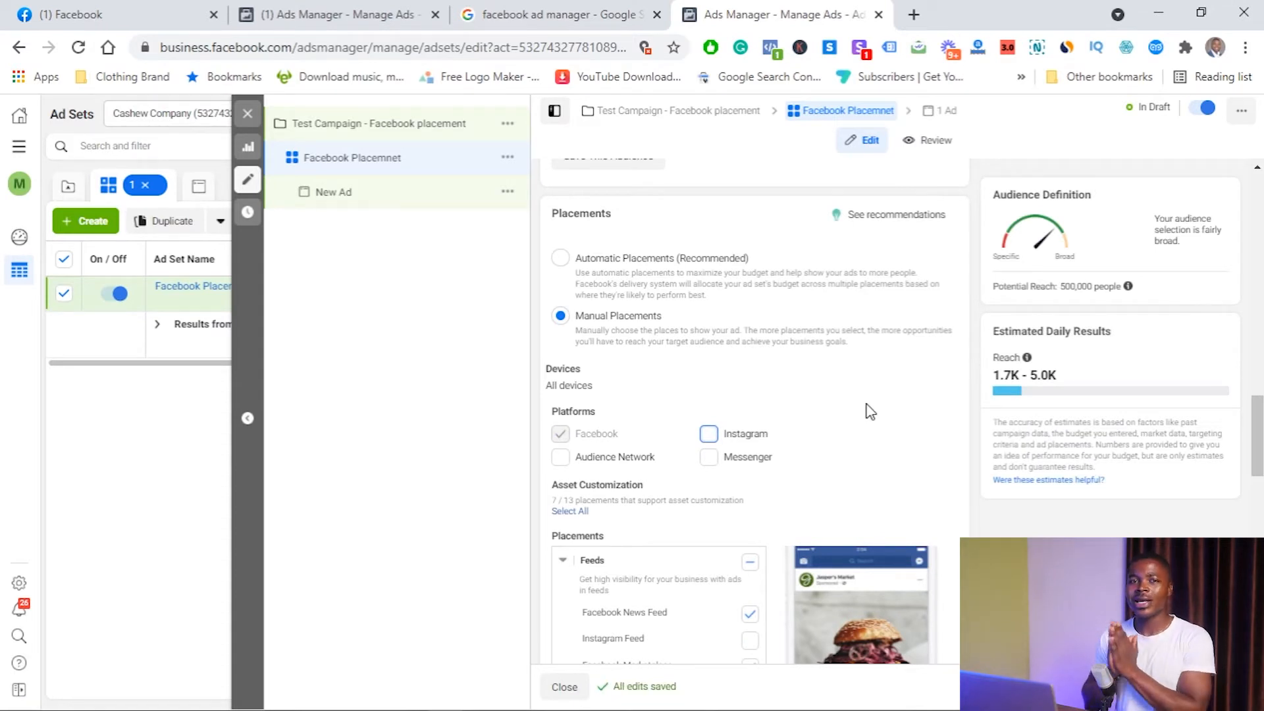
- Try Instagram as the only placement platform, then restore Facebook as the sole selected platform
left_click(709, 434)
left_click(560, 434)
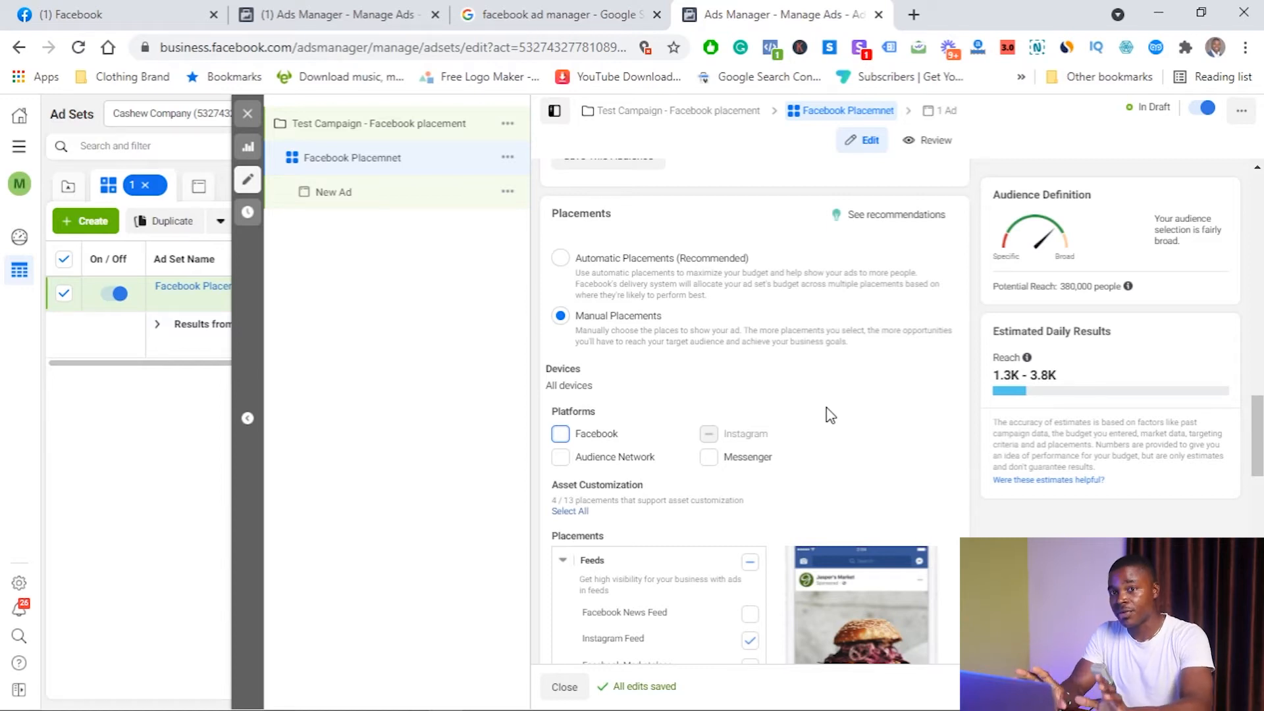
left_click(560, 434)
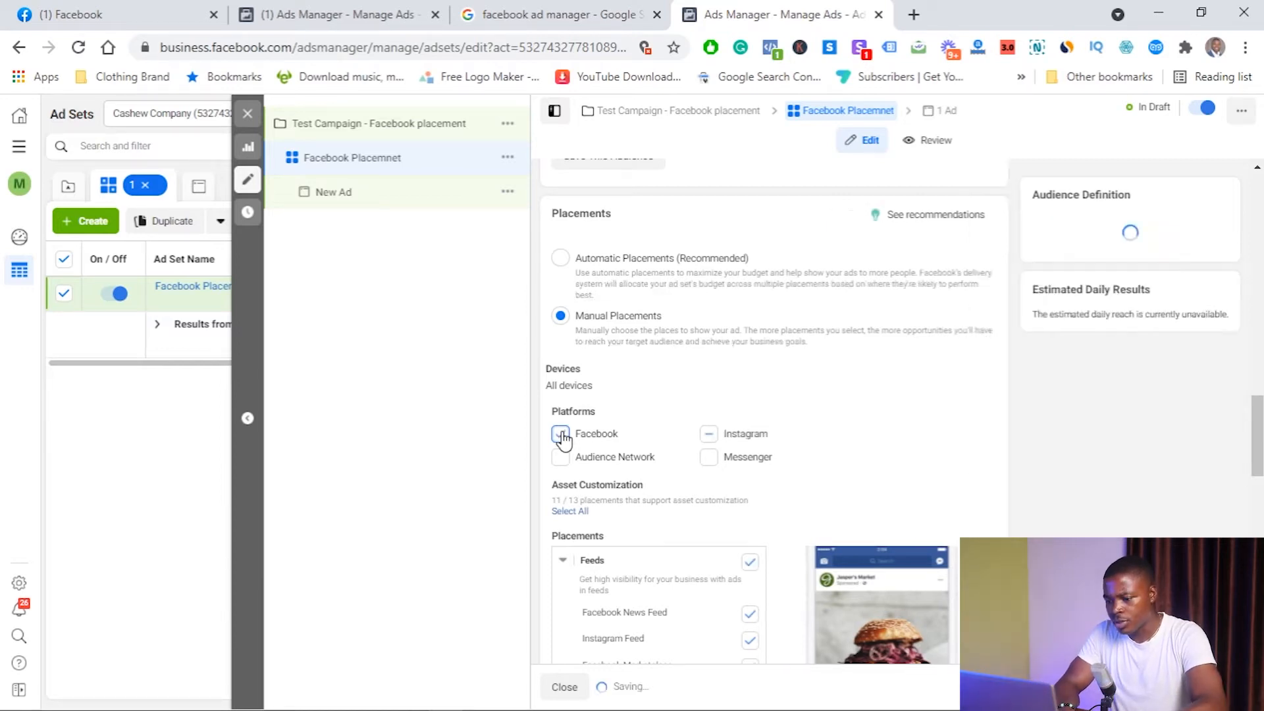
left_click(709, 435)
- Review the individual feed, story, in-stream, search, message, article and app placements down to the optimization settings
scroll(796, 421, "down", 3)
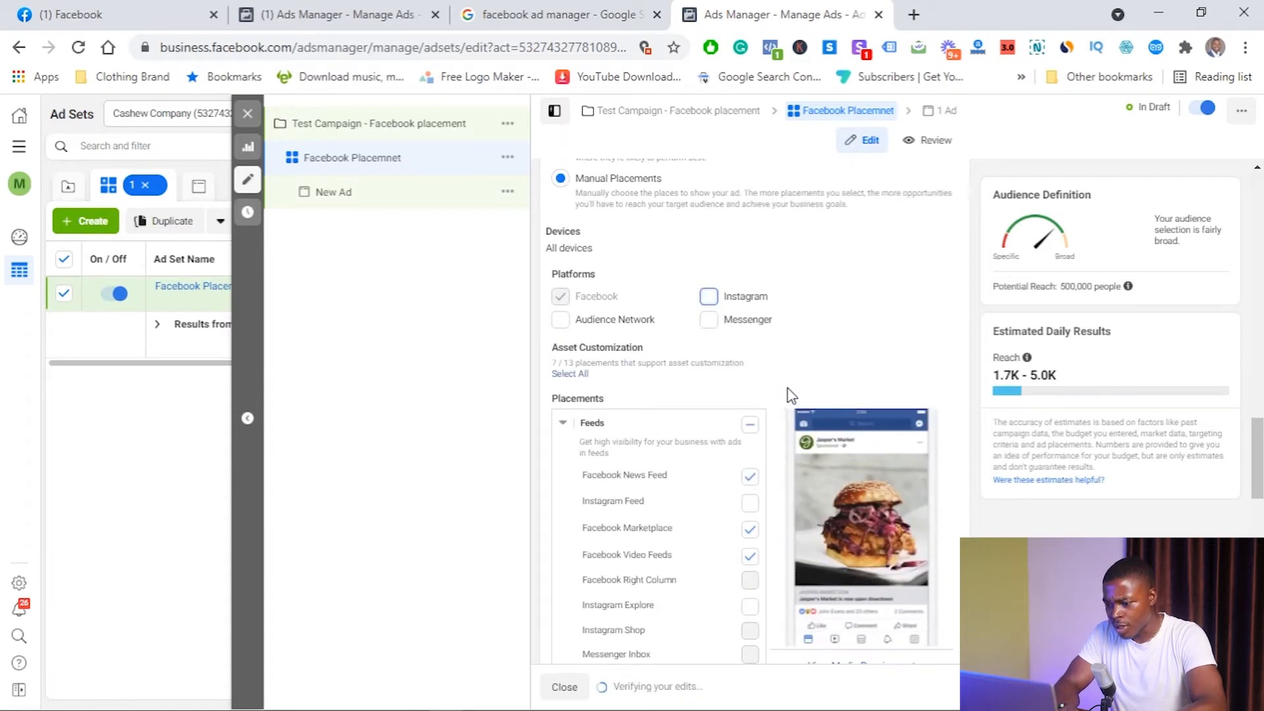
scroll(787, 389, "down", 1)
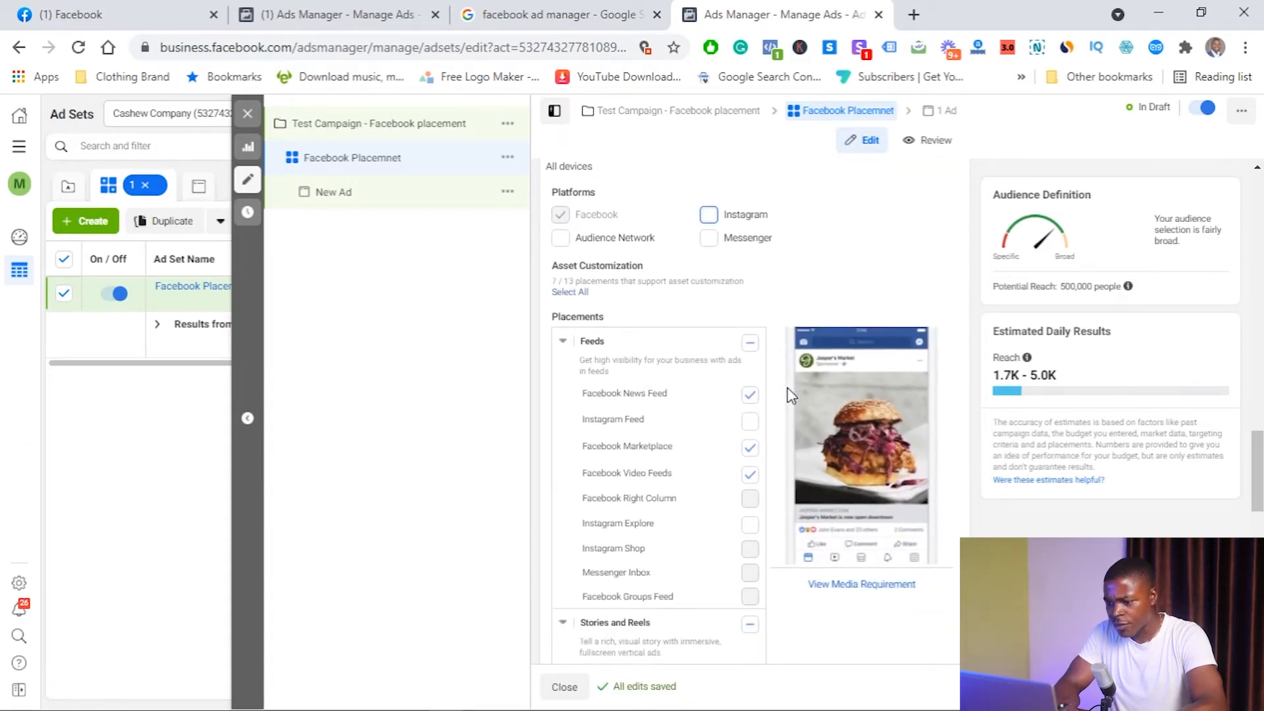
scroll(787, 395, "down", 2)
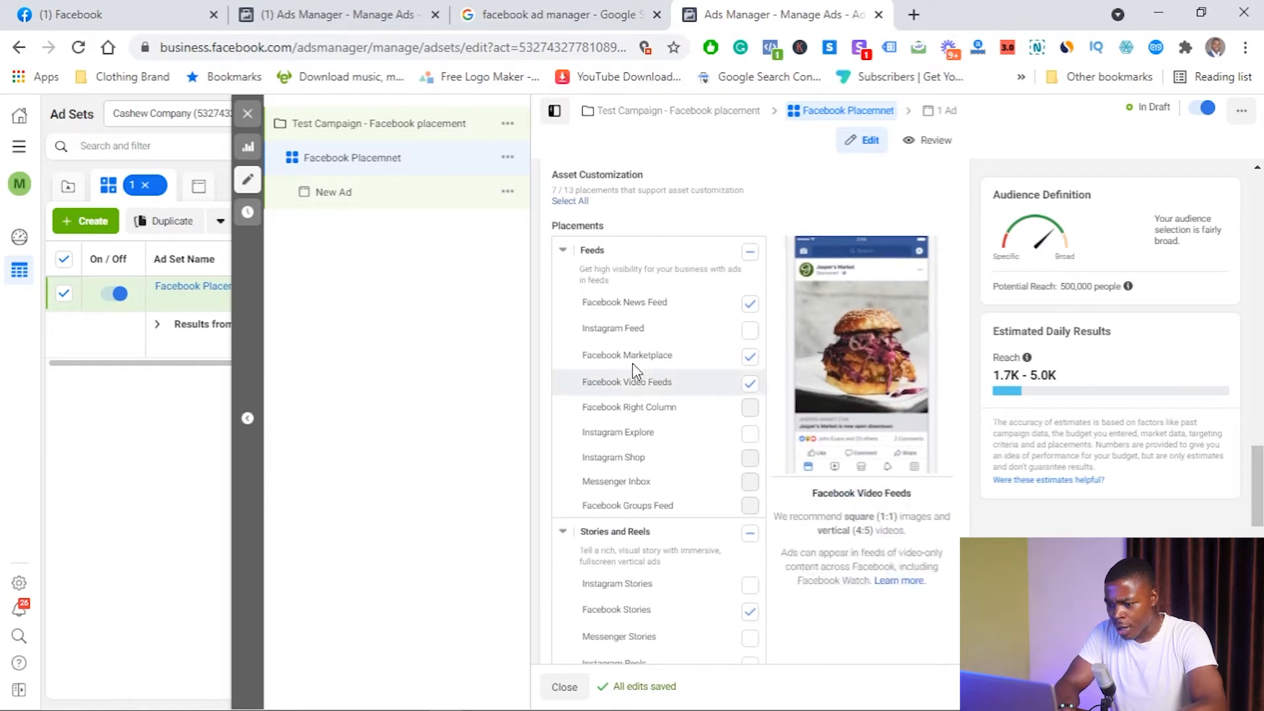
scroll(782, 396, "down", 4)
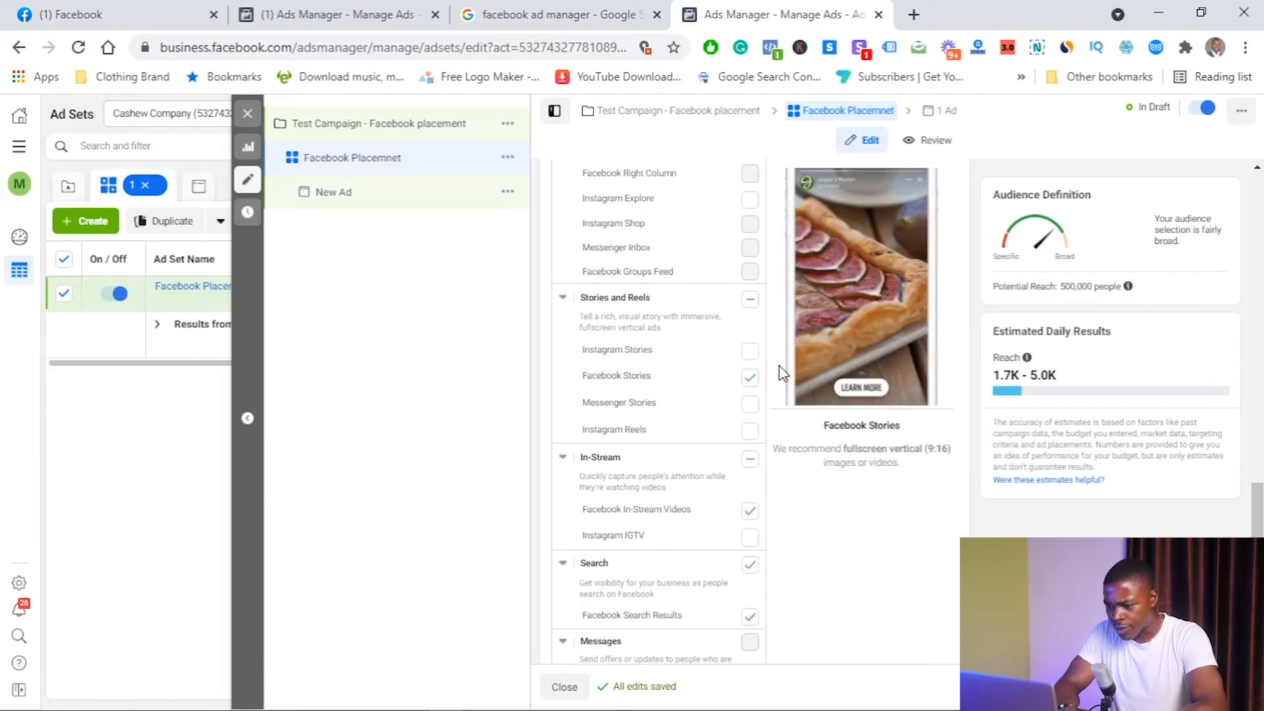
scroll(782, 371, "down", 2)
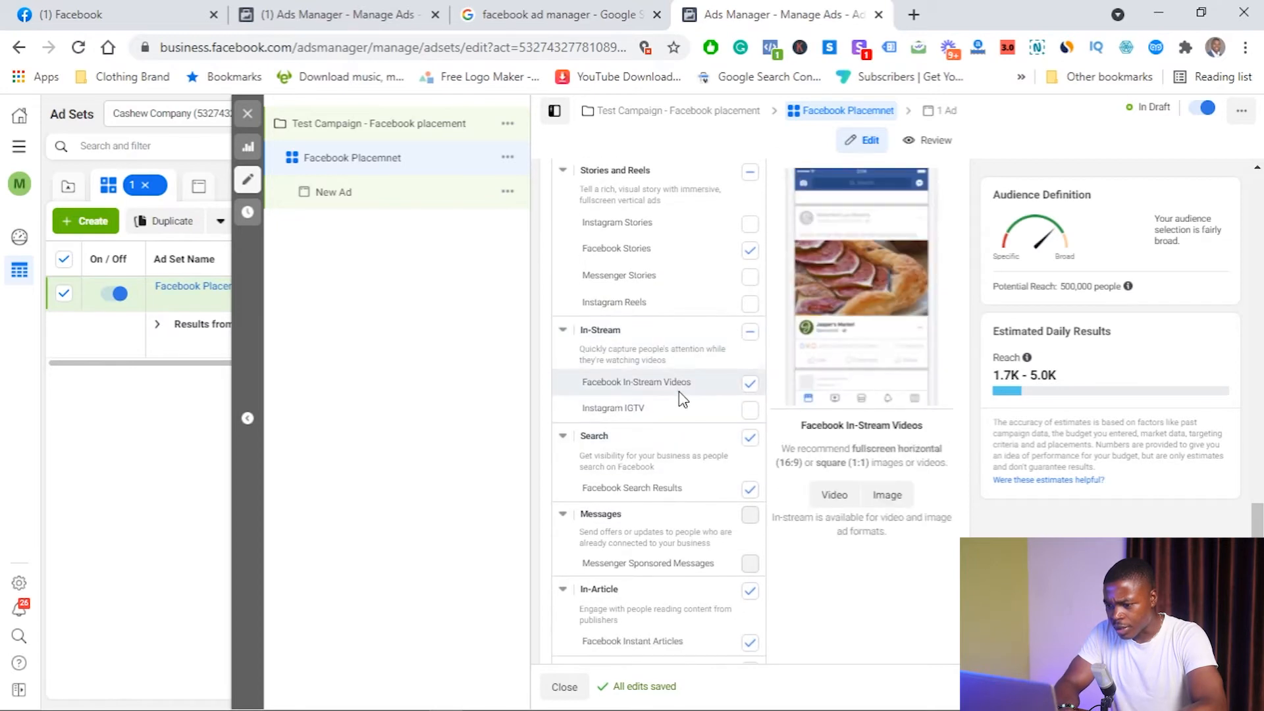
scroll(698, 395, "down", 2)
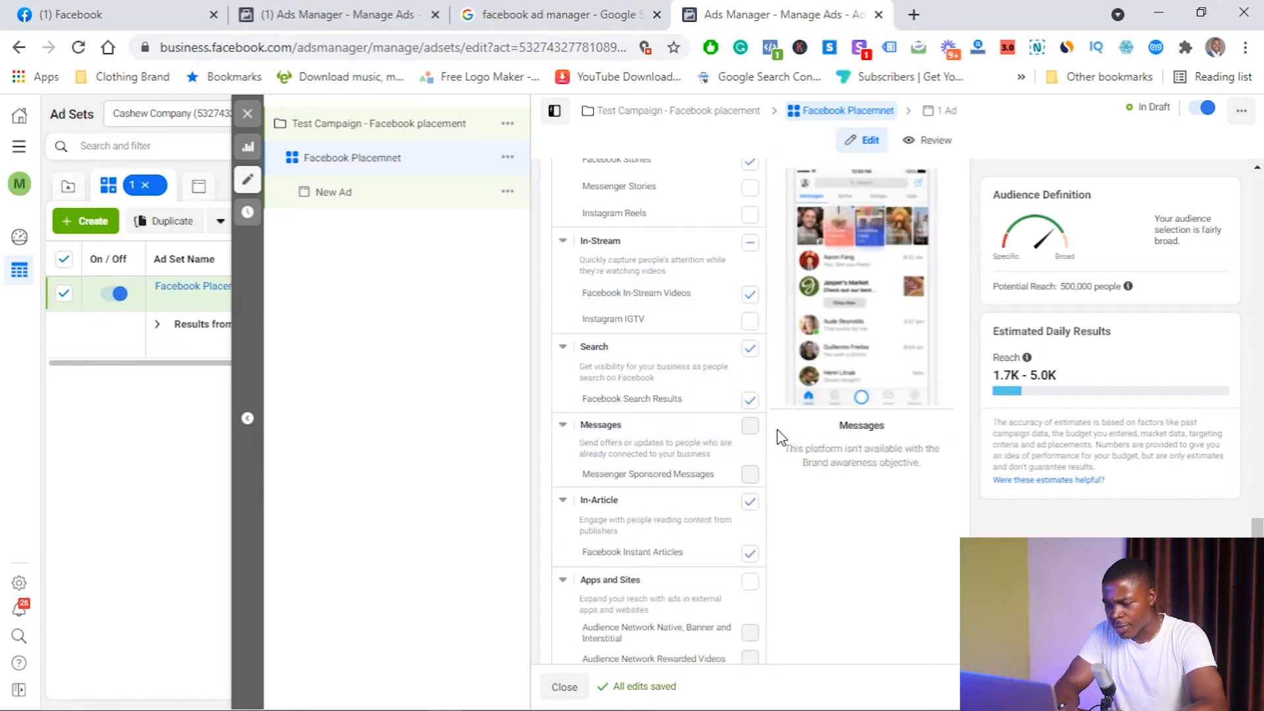
scroll(780, 437, "down", 5)
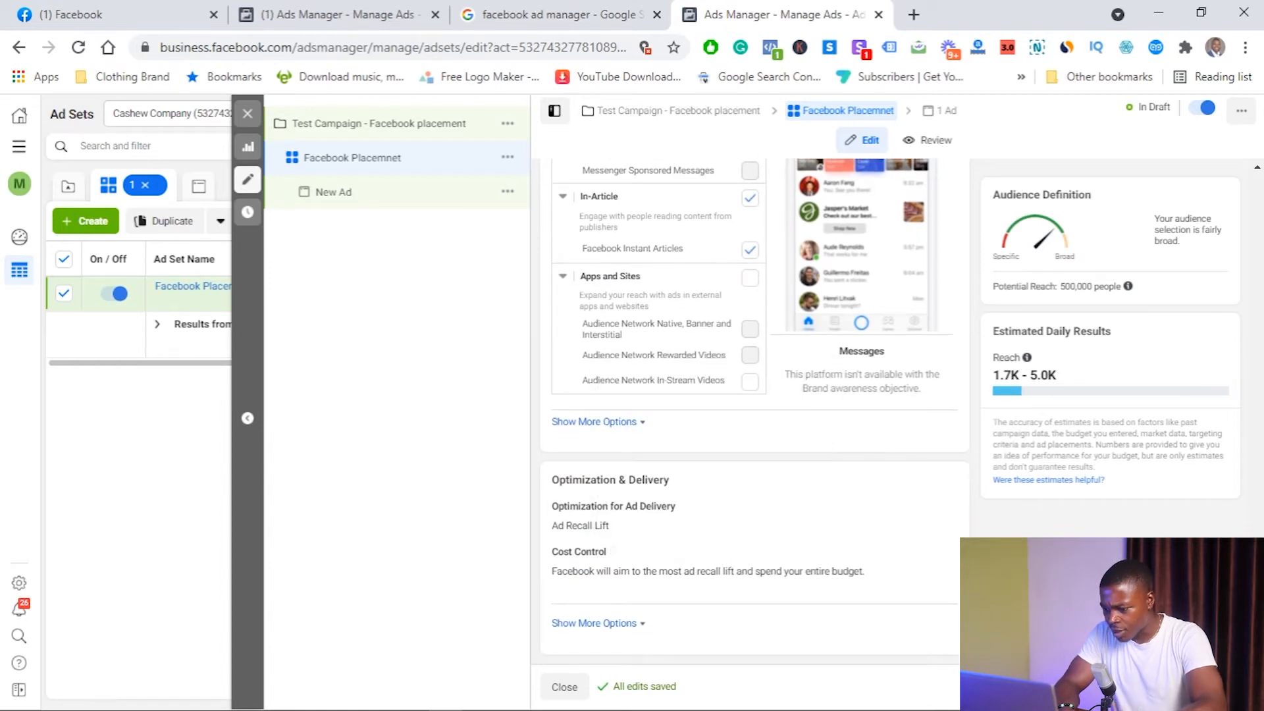
- Continue to the ad level and rename the ad as "Product in Jar"
left_click(1219, 686)
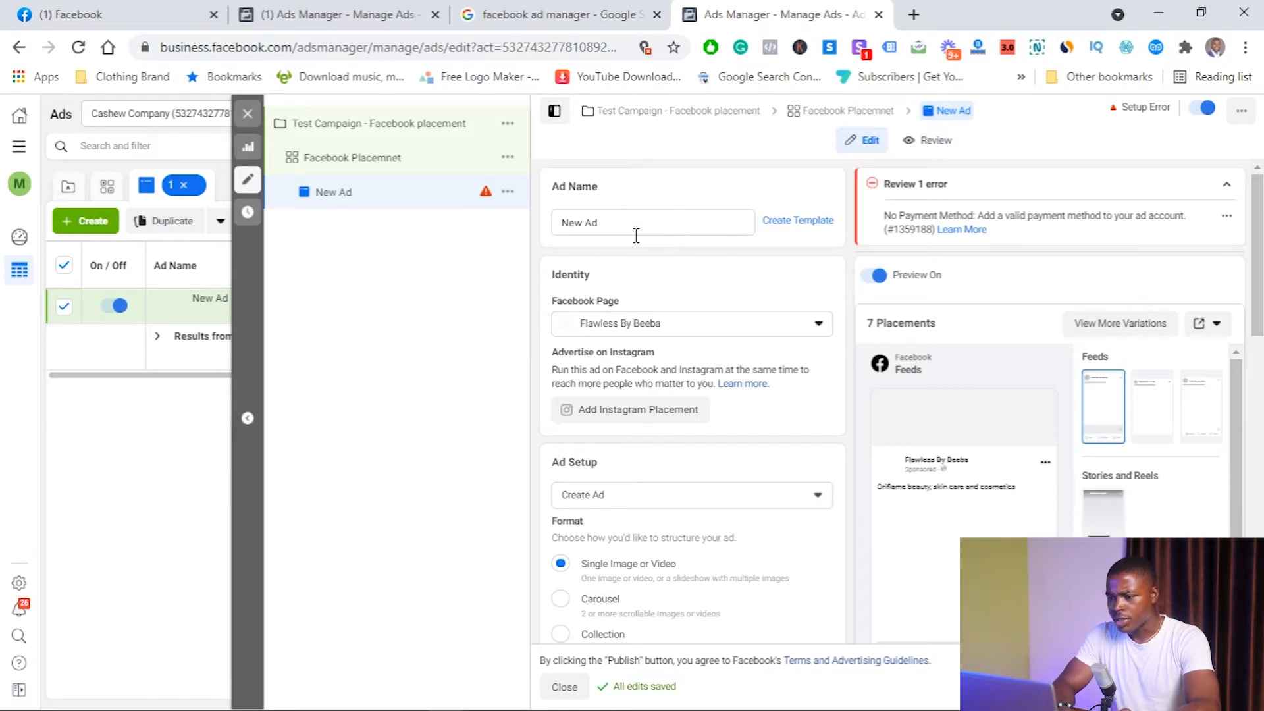
left_click(612, 222)
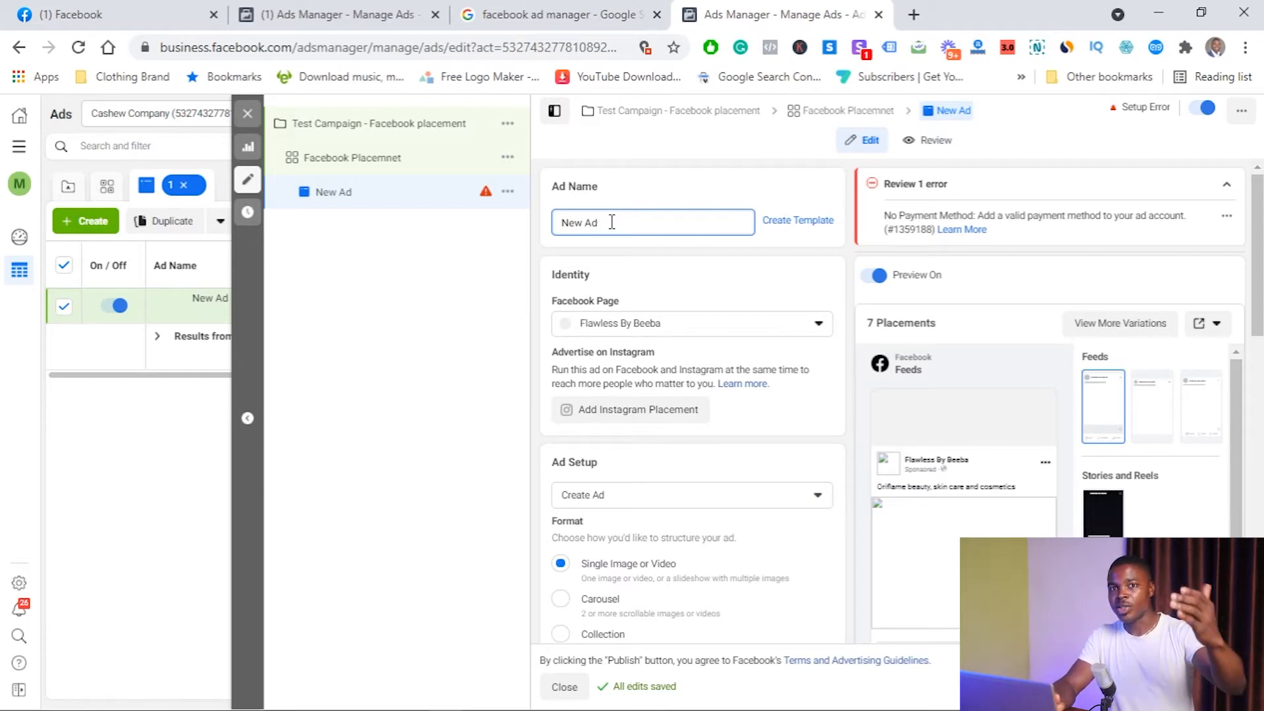
key("BackSpace")
key("BackSpace")
key("BackSpace")
key("BackSpace")
key("BackSpace")
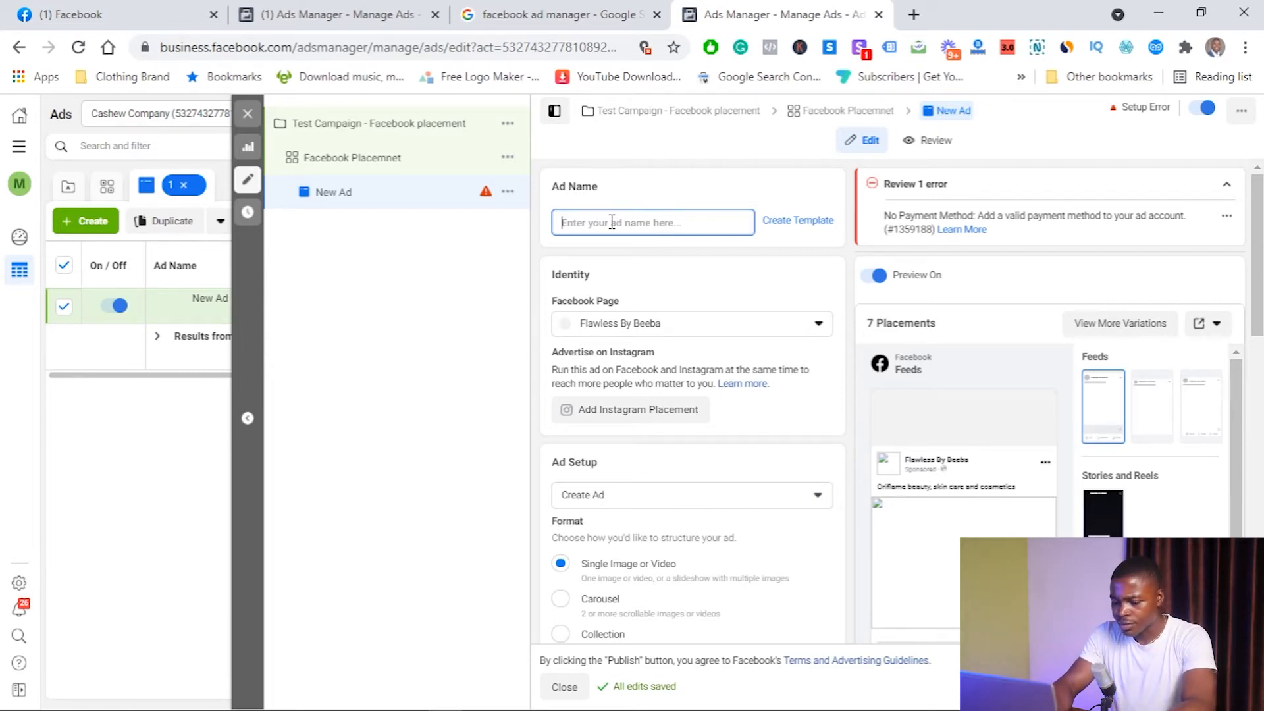
type("Product")
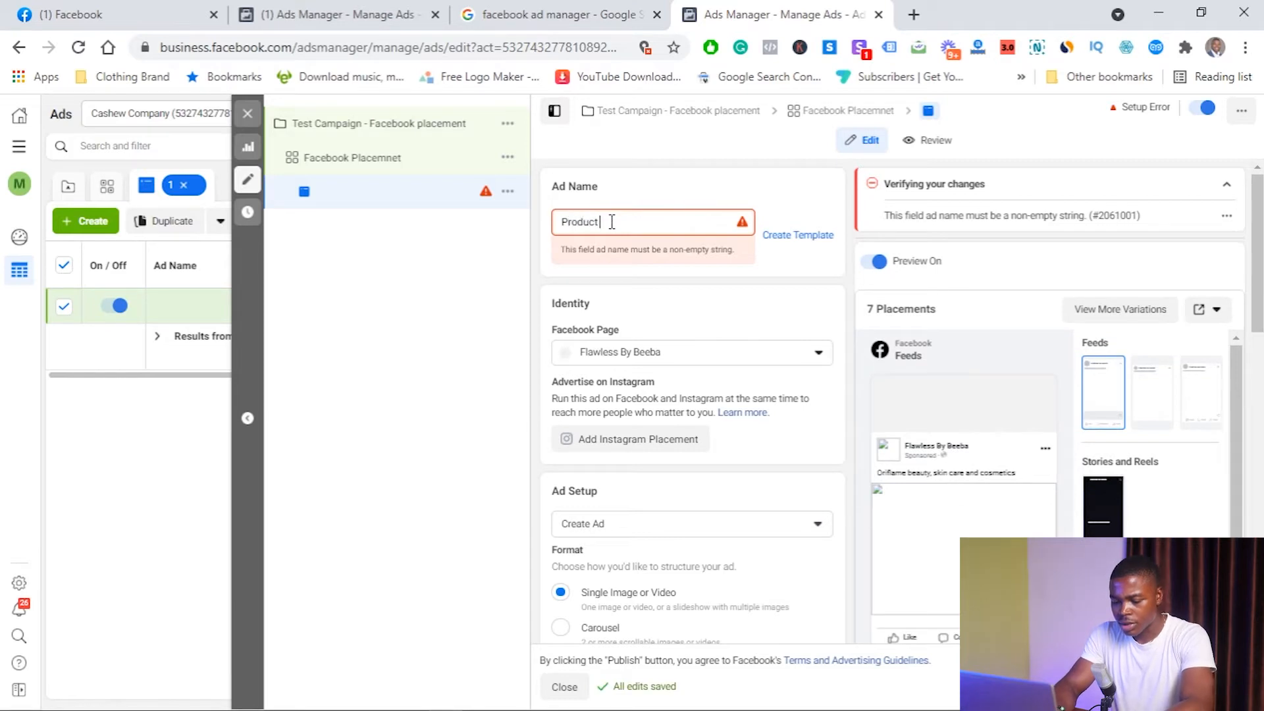
type(" in At")
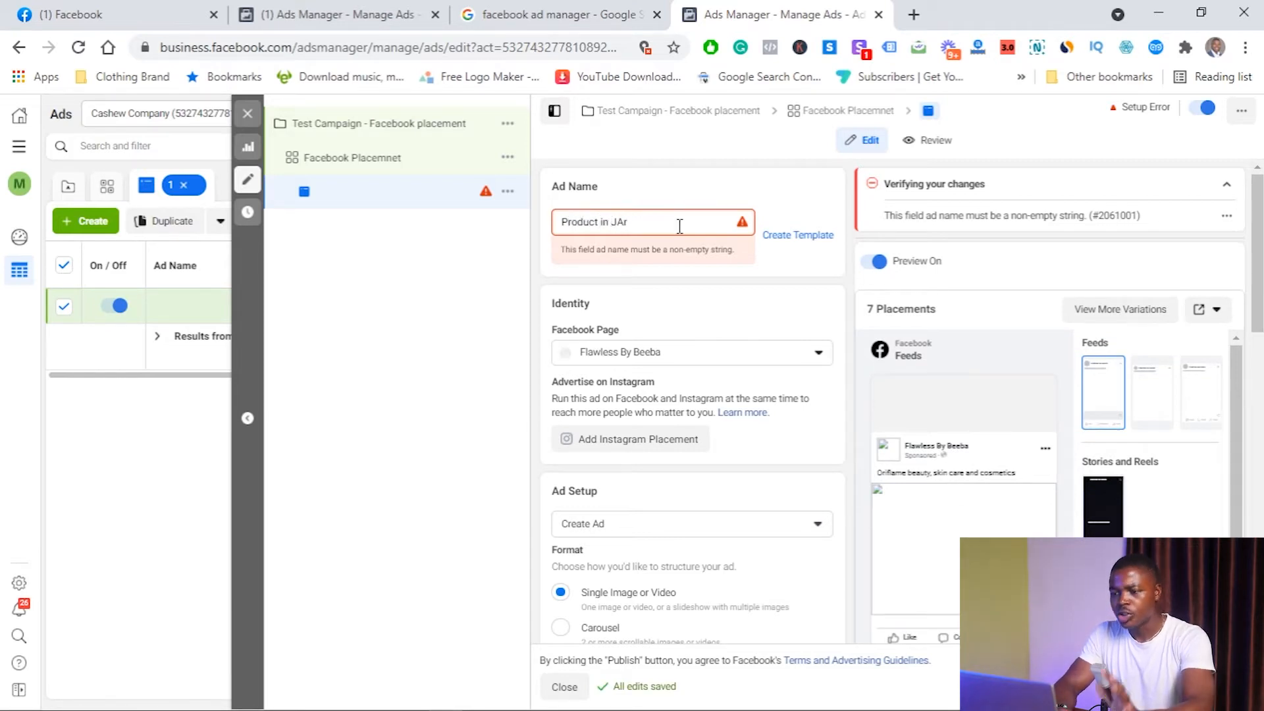
key("BackSpace")
key("BackSpace")
type("ar")
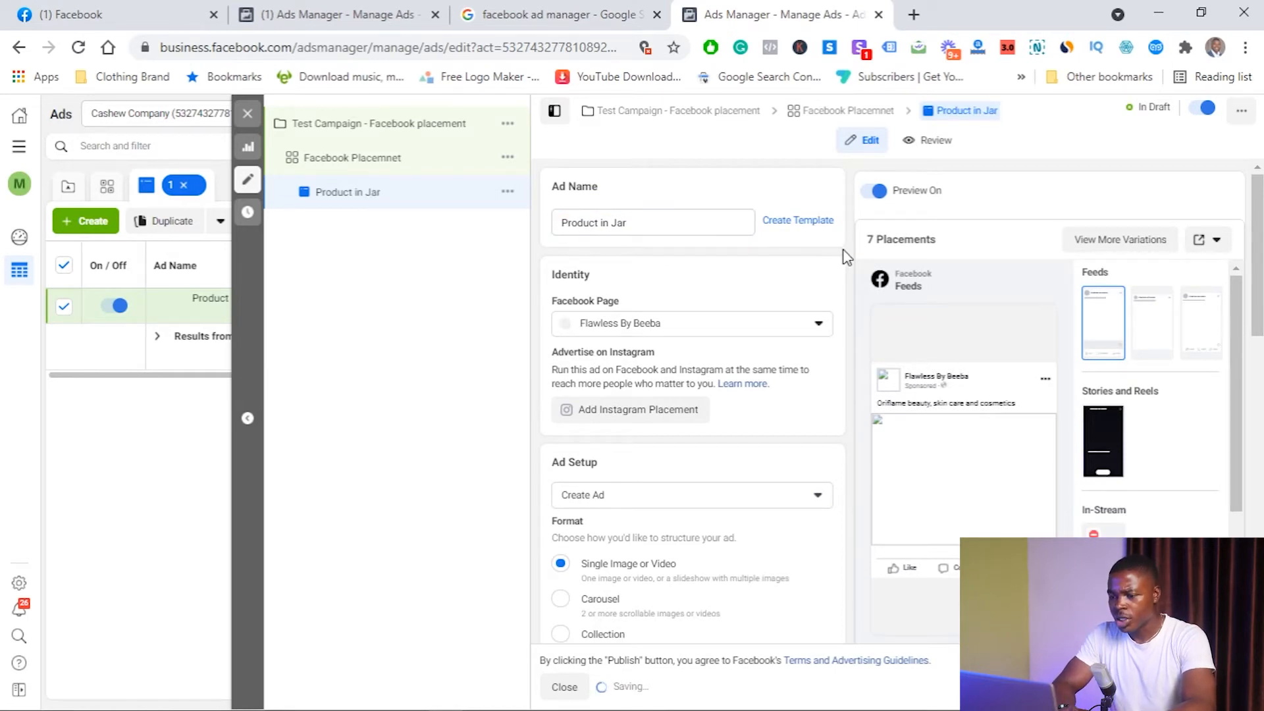
- Set the ad's Facebook Page identity to The cashew company and go on to the Ad Setup section
scroll(836, 255, "down", 1)
left_click(767, 280)
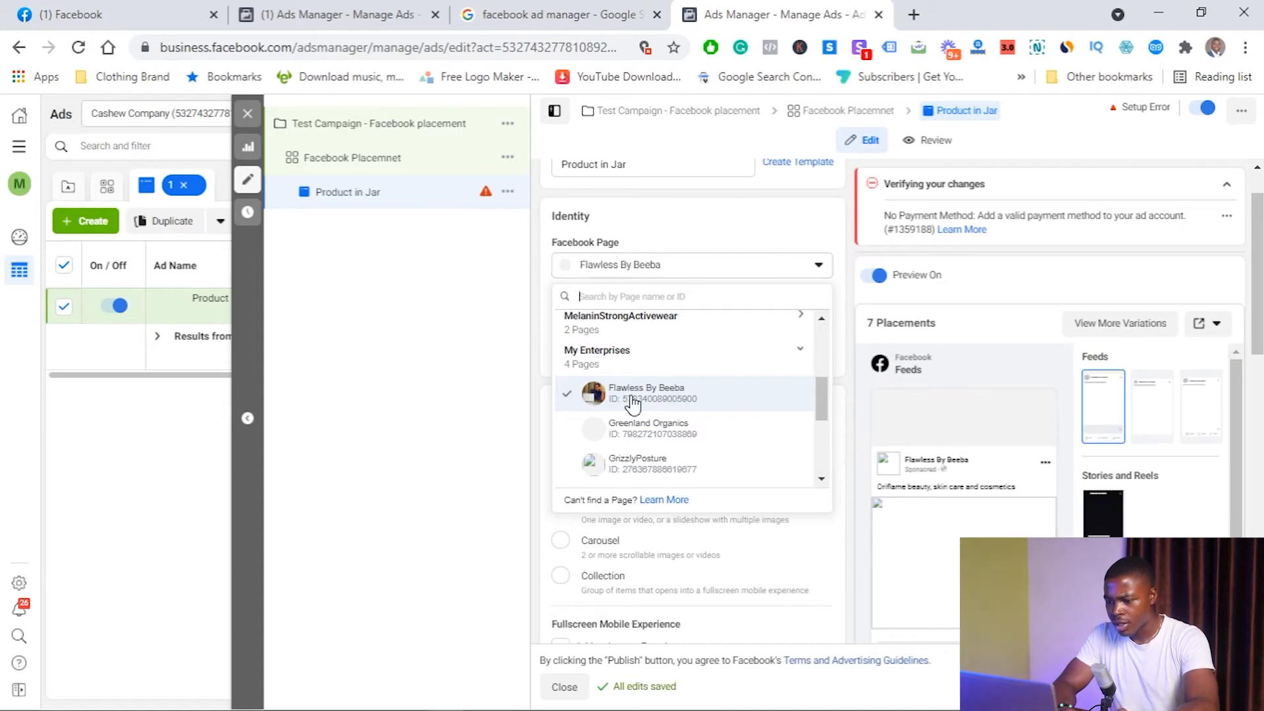
scroll(676, 427, "up", 1)
scroll(676, 427, "up", 2)
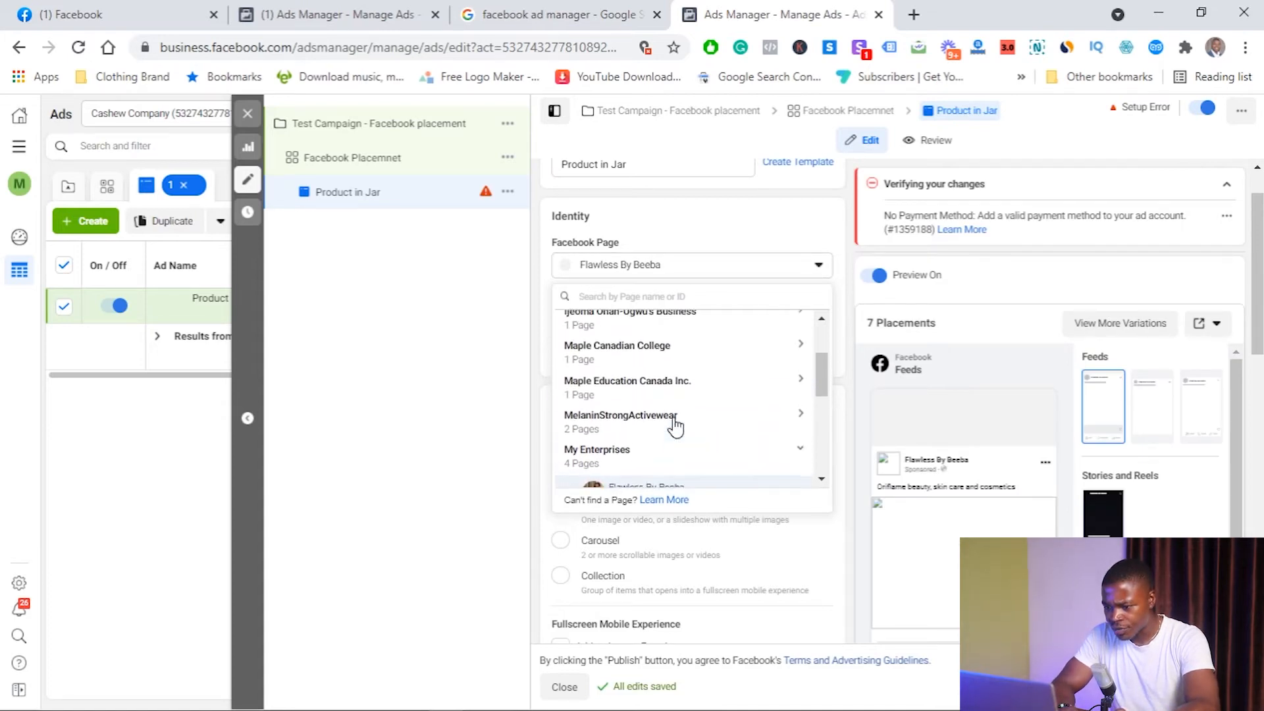
scroll(676, 426, "down", 5)
scroll(703, 432, "up", 2)
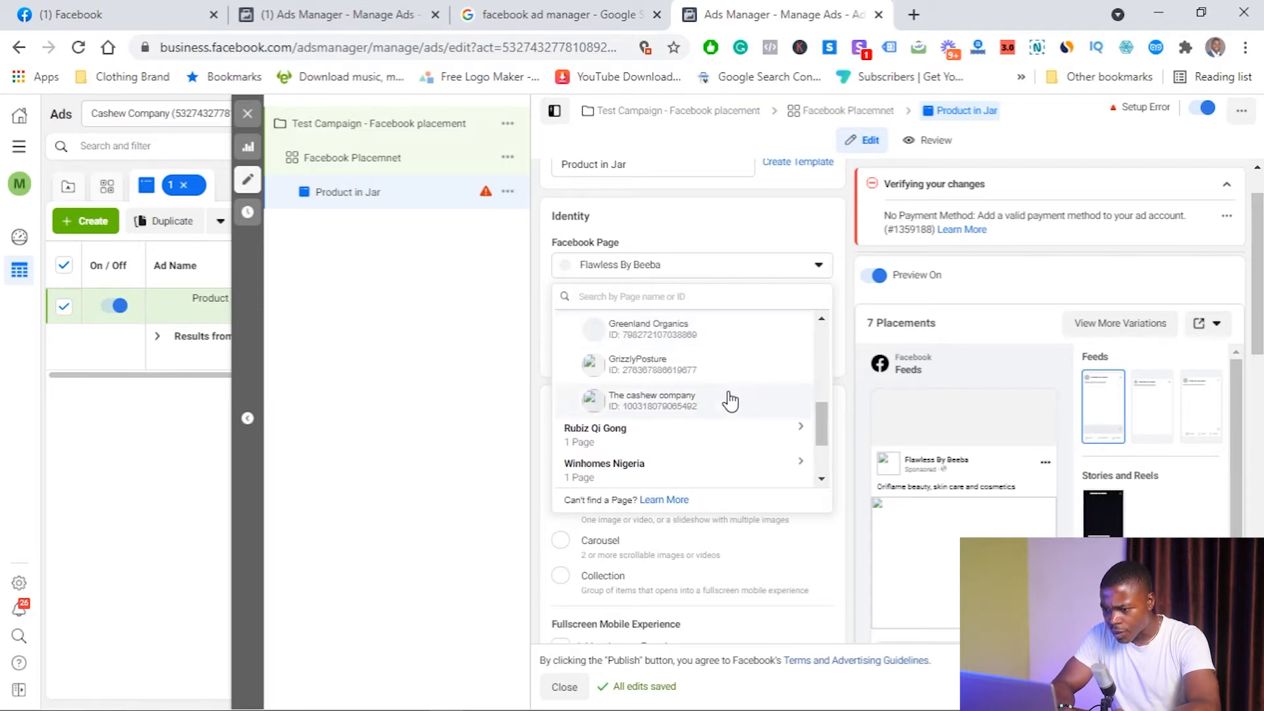
left_click(731, 397)
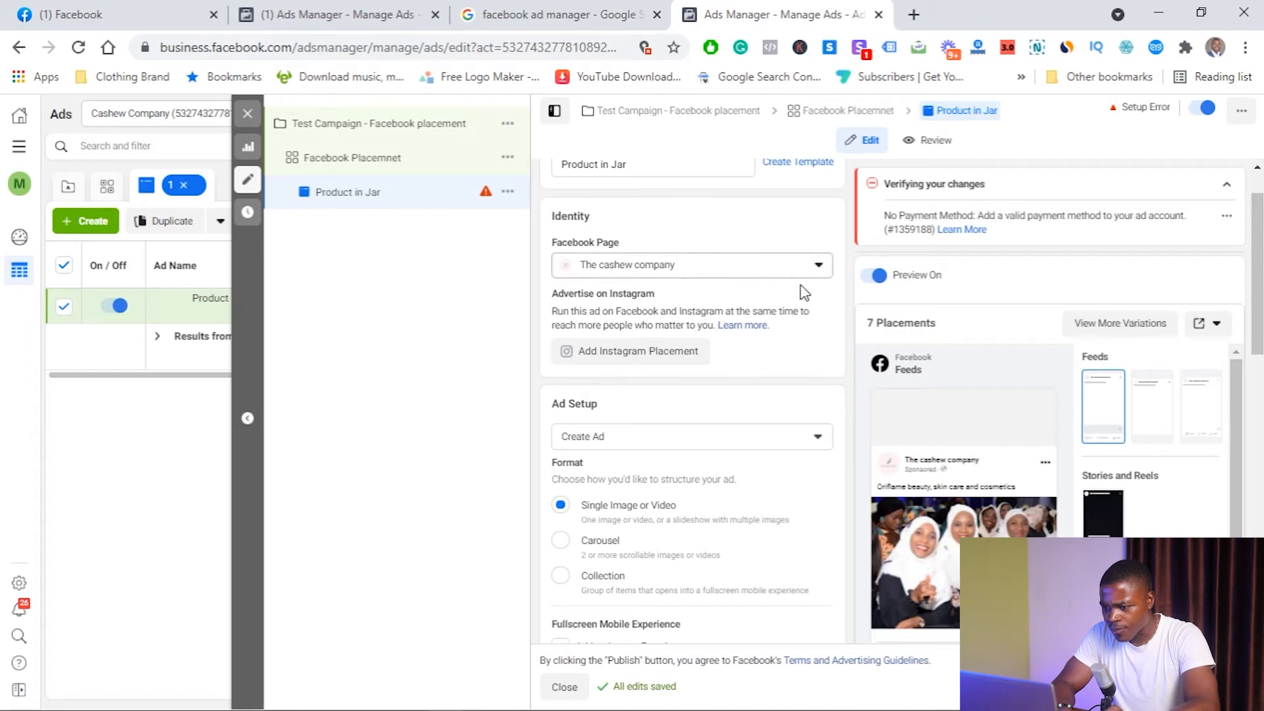
scroll(805, 293, "down", 1)
scroll(804, 293, "down", 3)
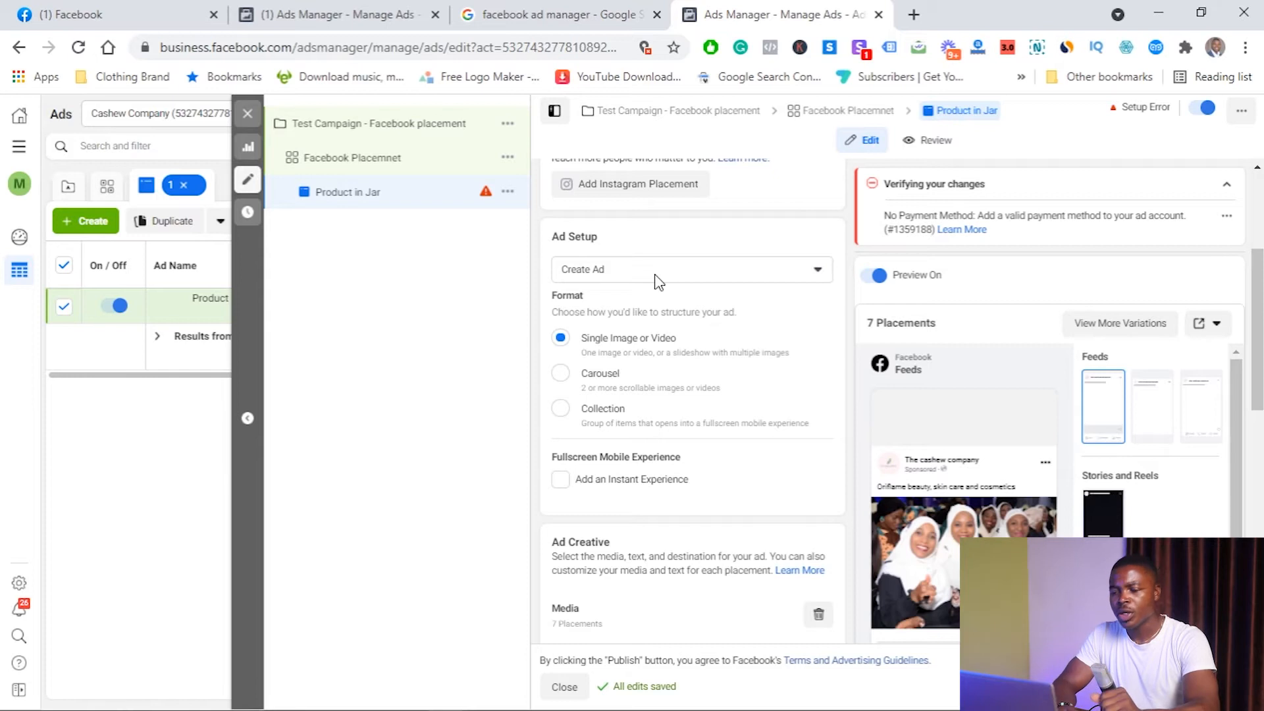
- Try Use Existing Post as the ad setup, then restore Create Ad
left_click(678, 278)
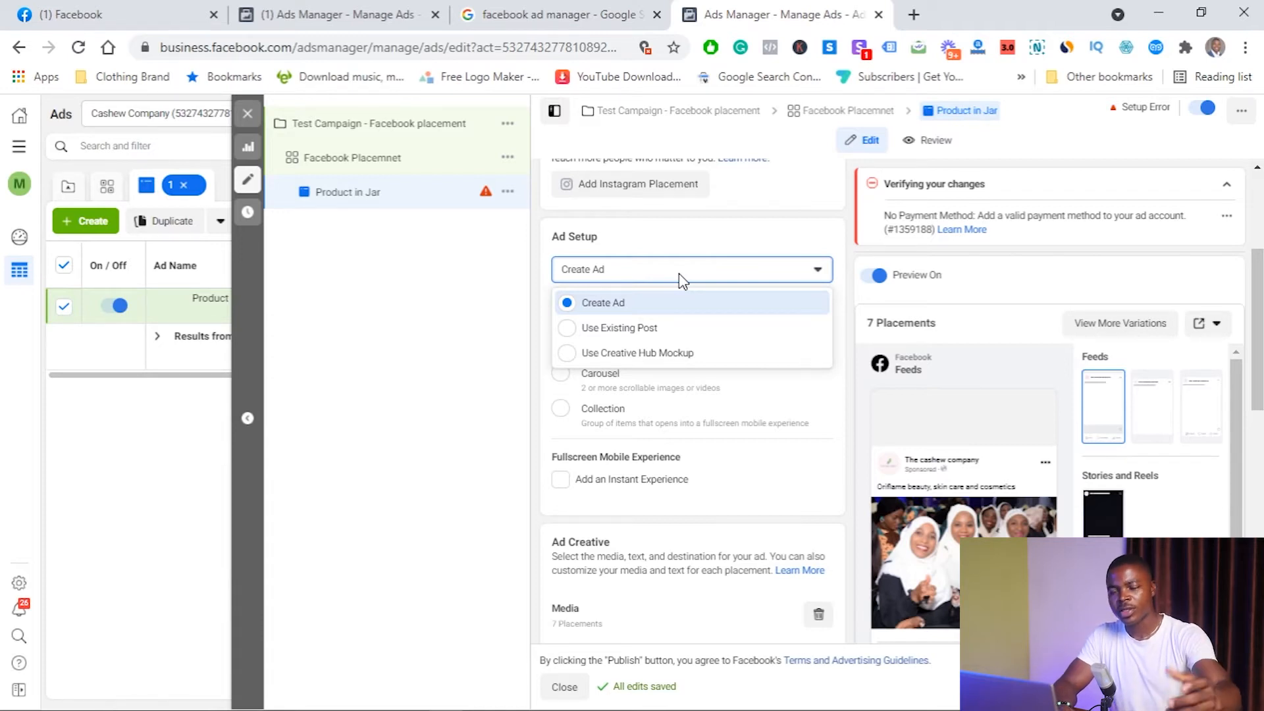
left_click(661, 328)
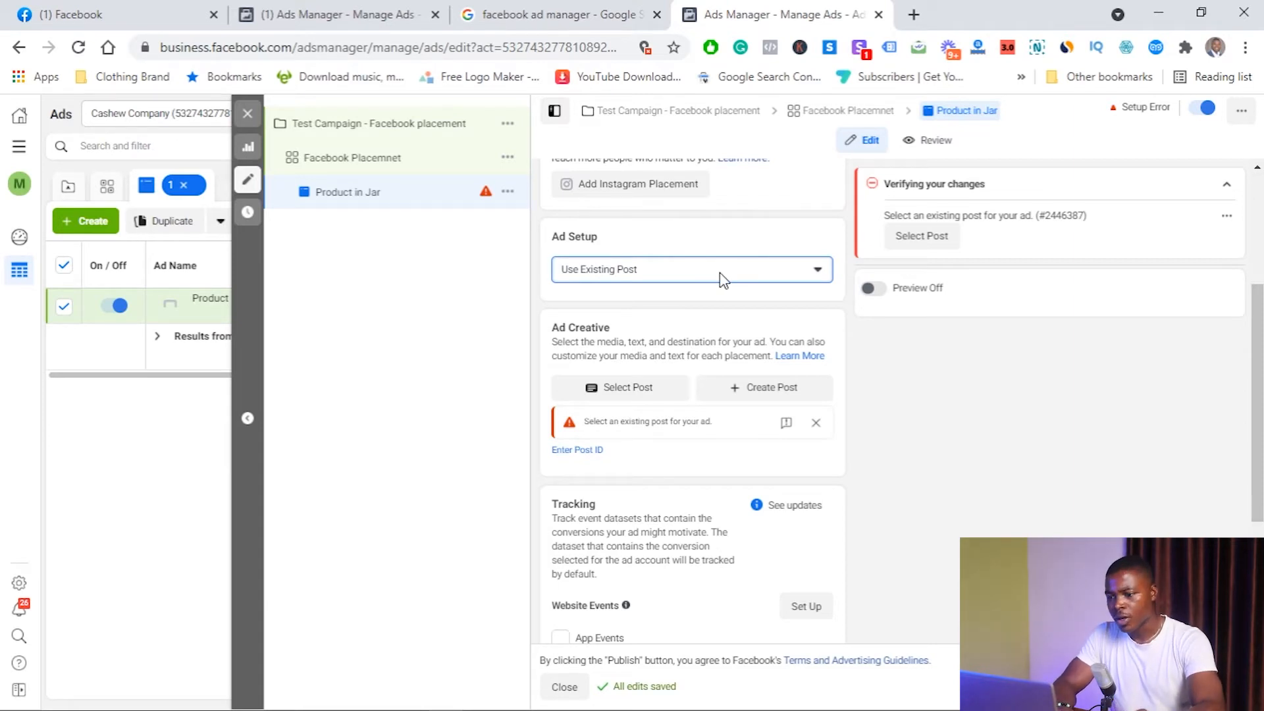
left_click(722, 278)
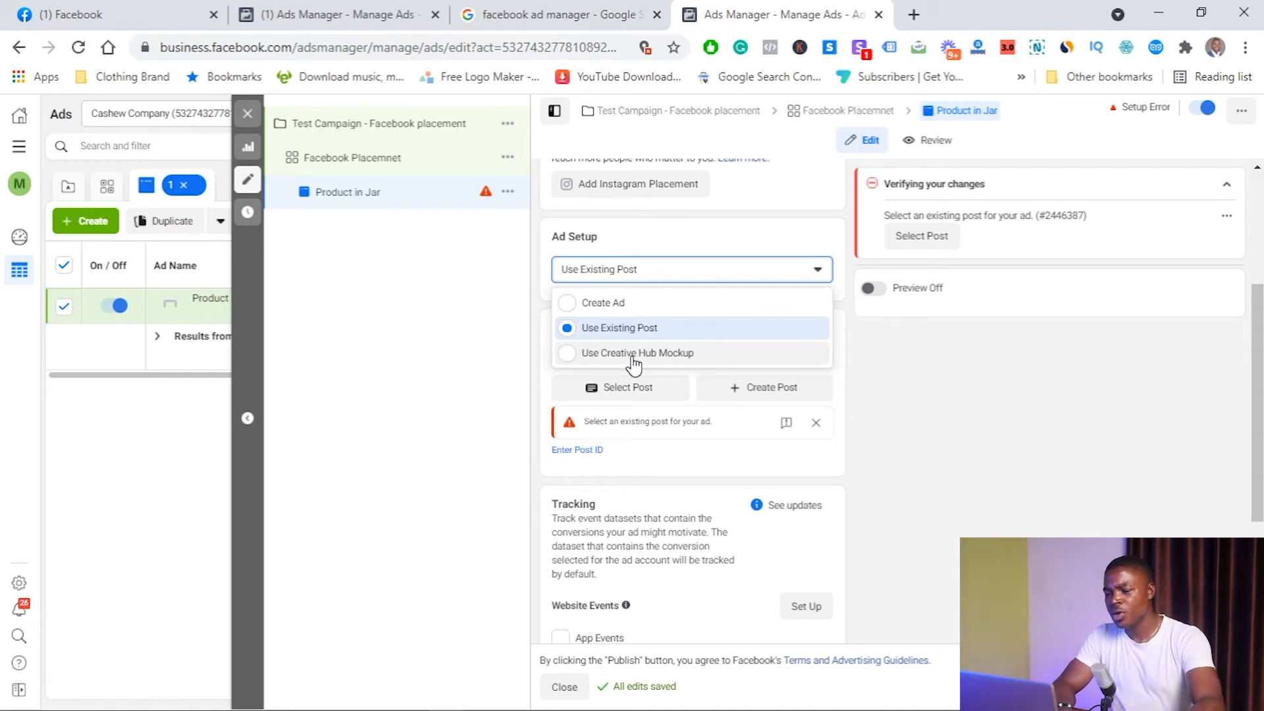
left_click(645, 310)
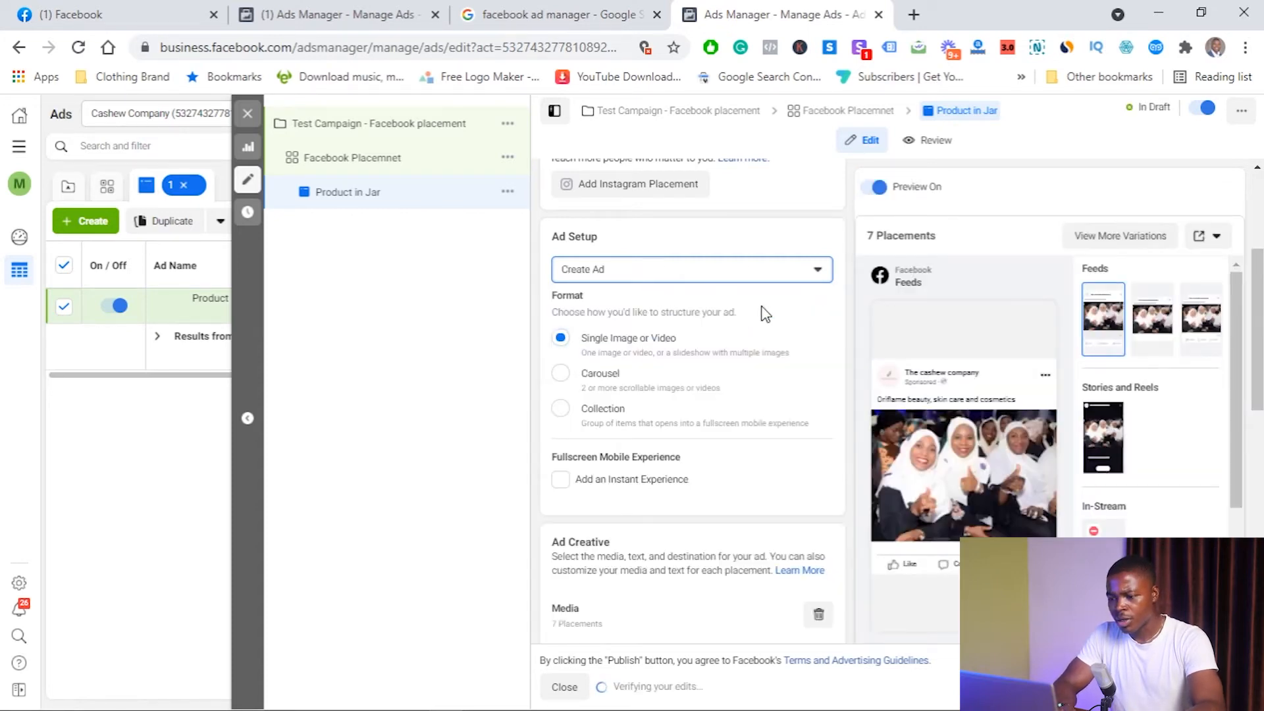
- Keep the Single Image or Video format and remove the current media from the ad creative
scroll(764, 313, "down", 1)
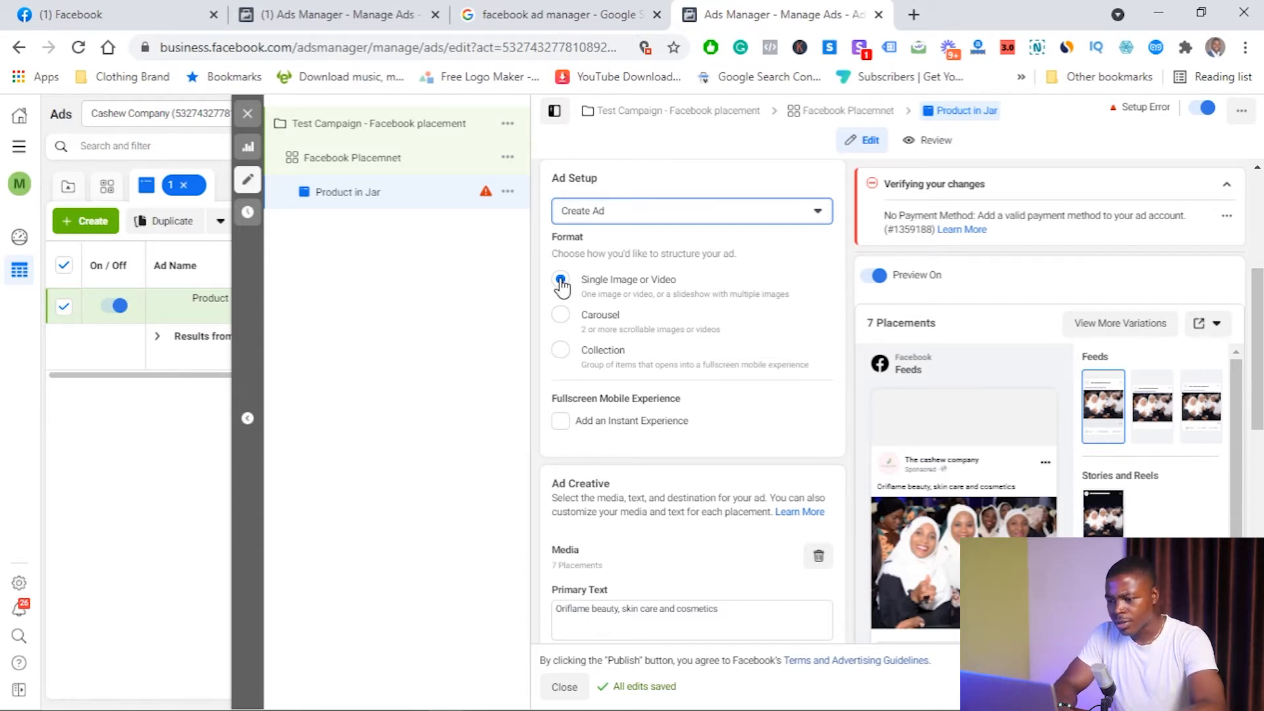
scroll(668, 329, "down", 1)
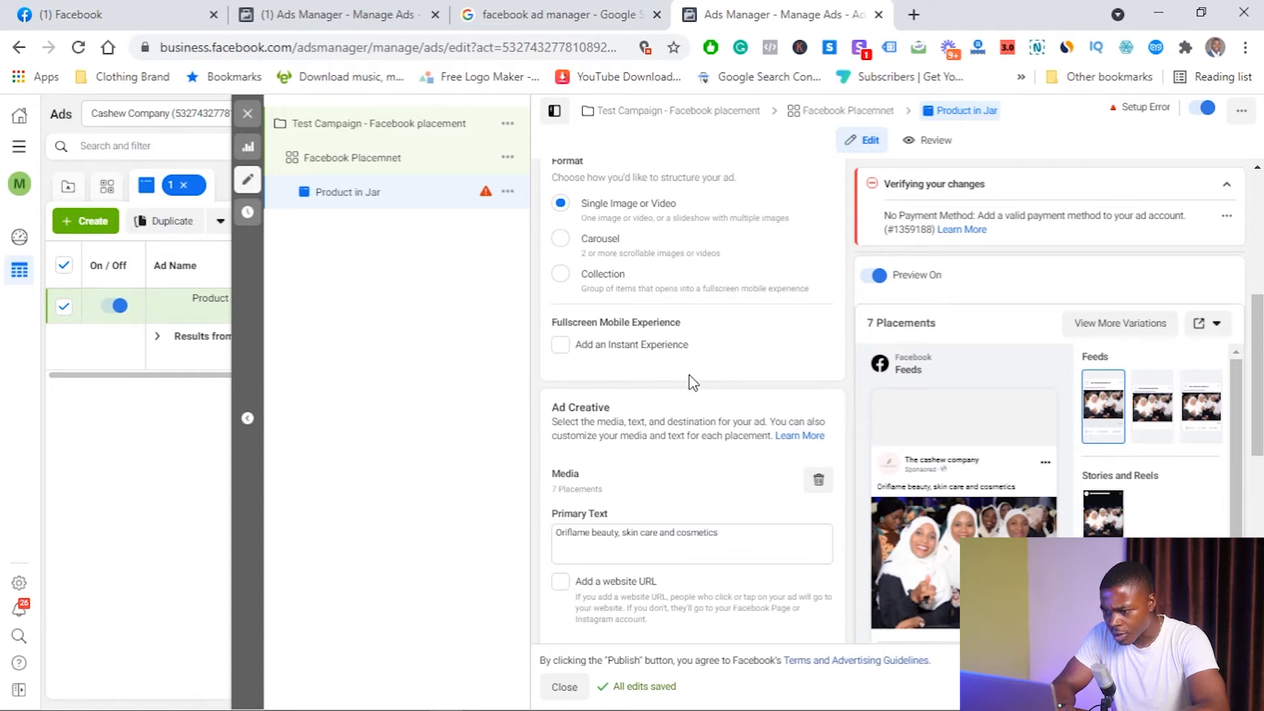
scroll(693, 380, "up", 3)
scroll(691, 376, "down", 3)
scroll(690, 375, "down", 2)
mouse_move(570, 331)
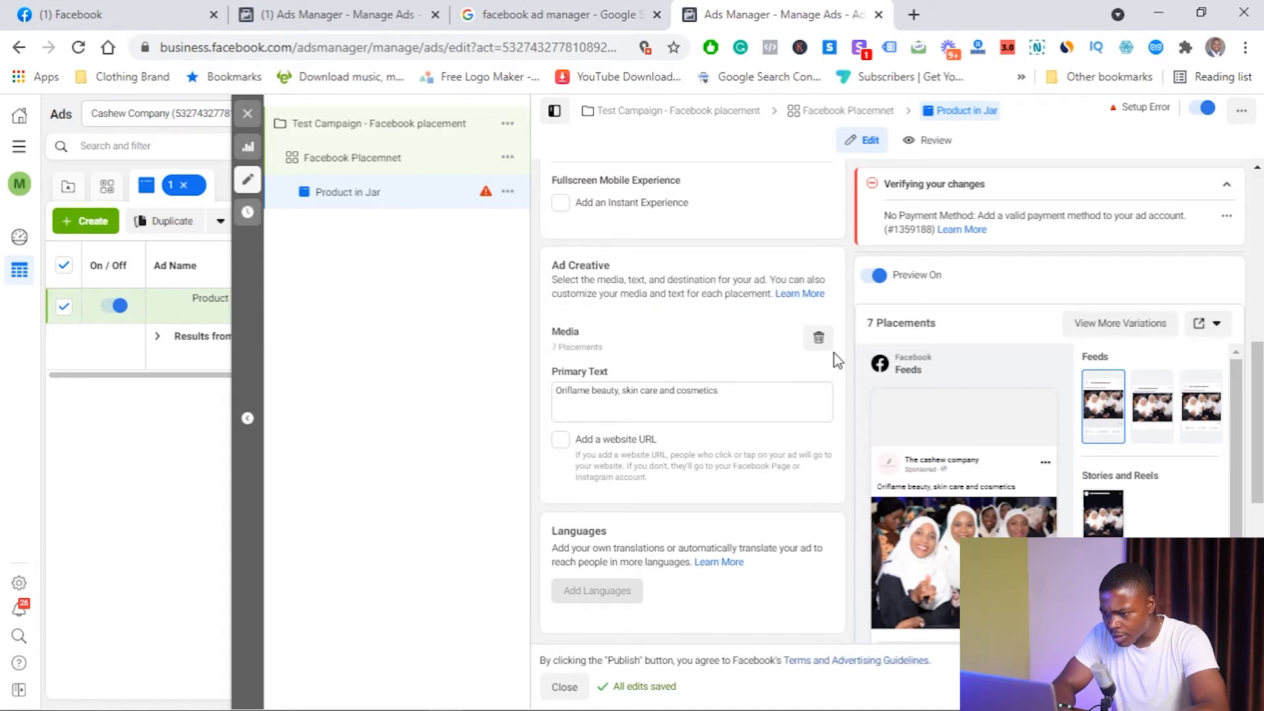
left_click(819, 341)
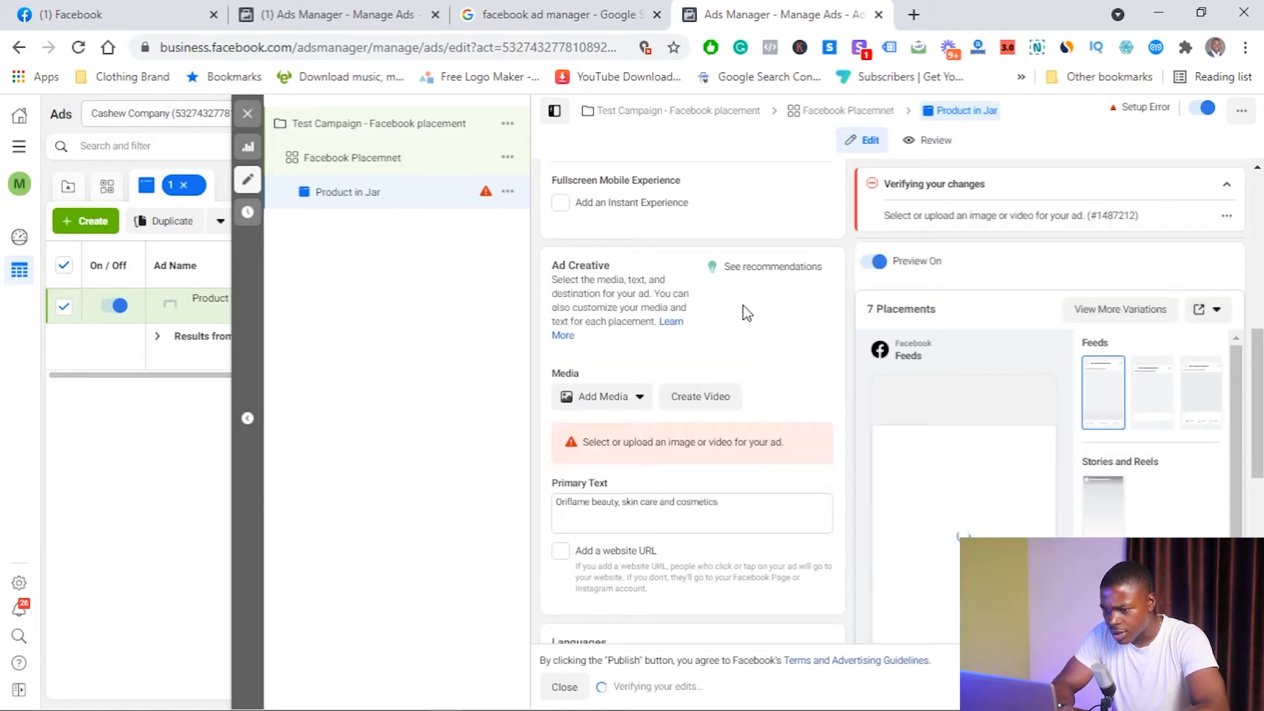
- Add the cashew-butter image from the Downloads folder on DATA (D:) as the ad media, keeping the original crop for all placements
scroll(742, 347, "down", 1)
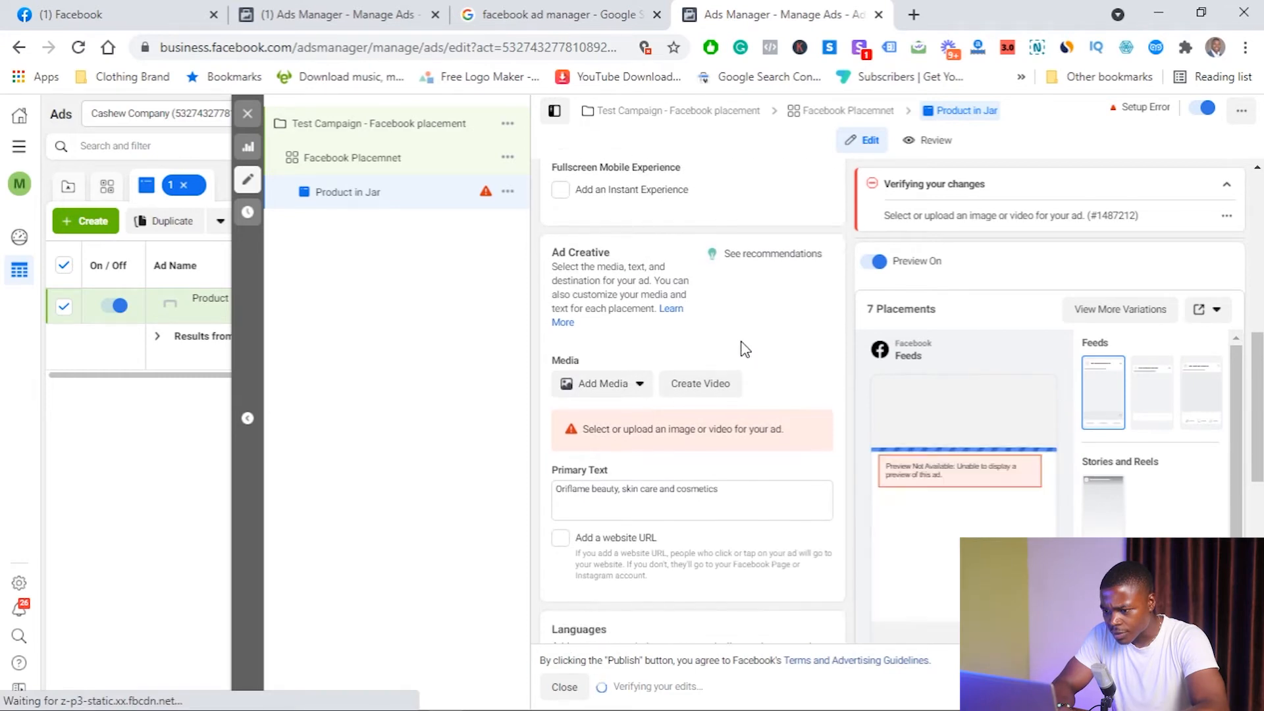
left_click(635, 367)
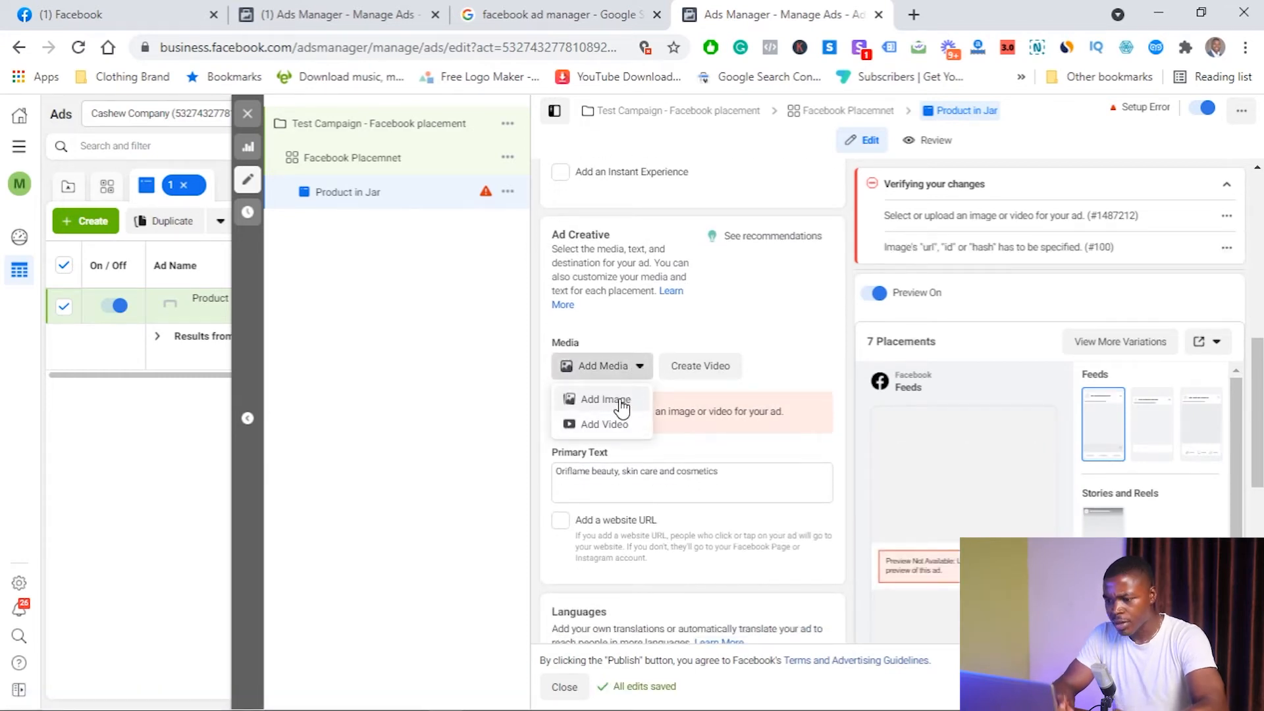
left_click(621, 407)
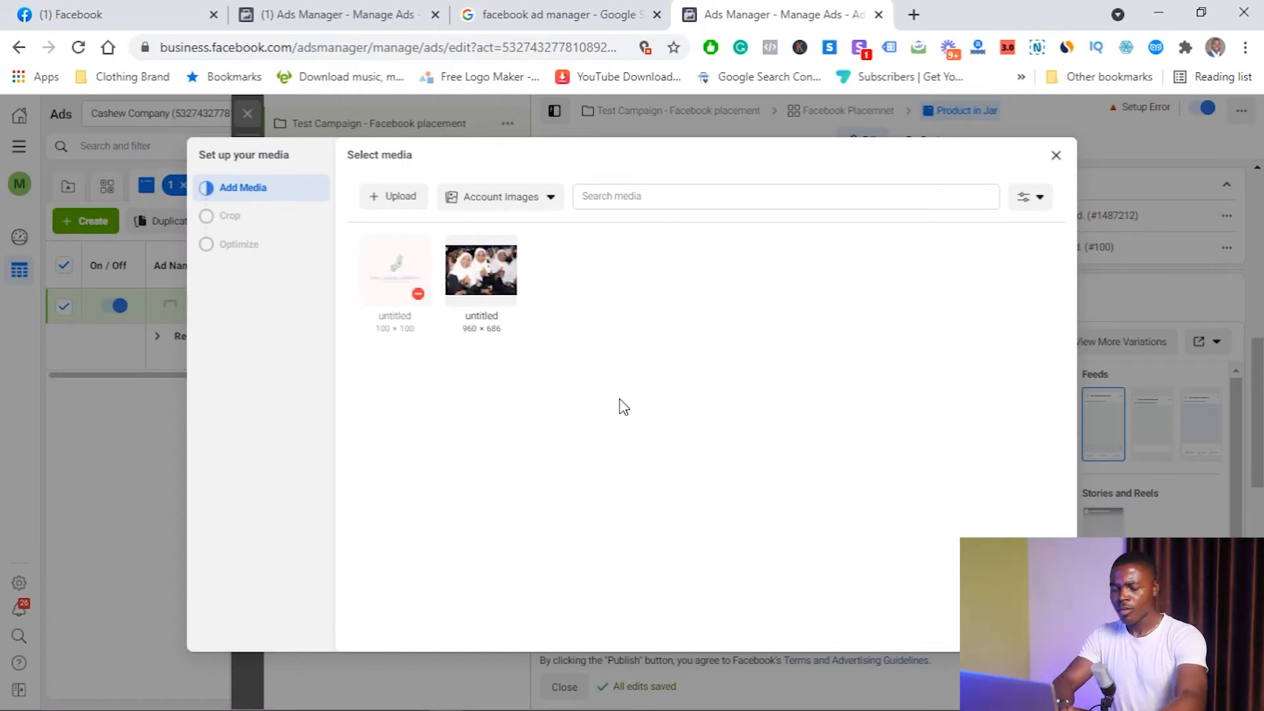
left_click(409, 202)
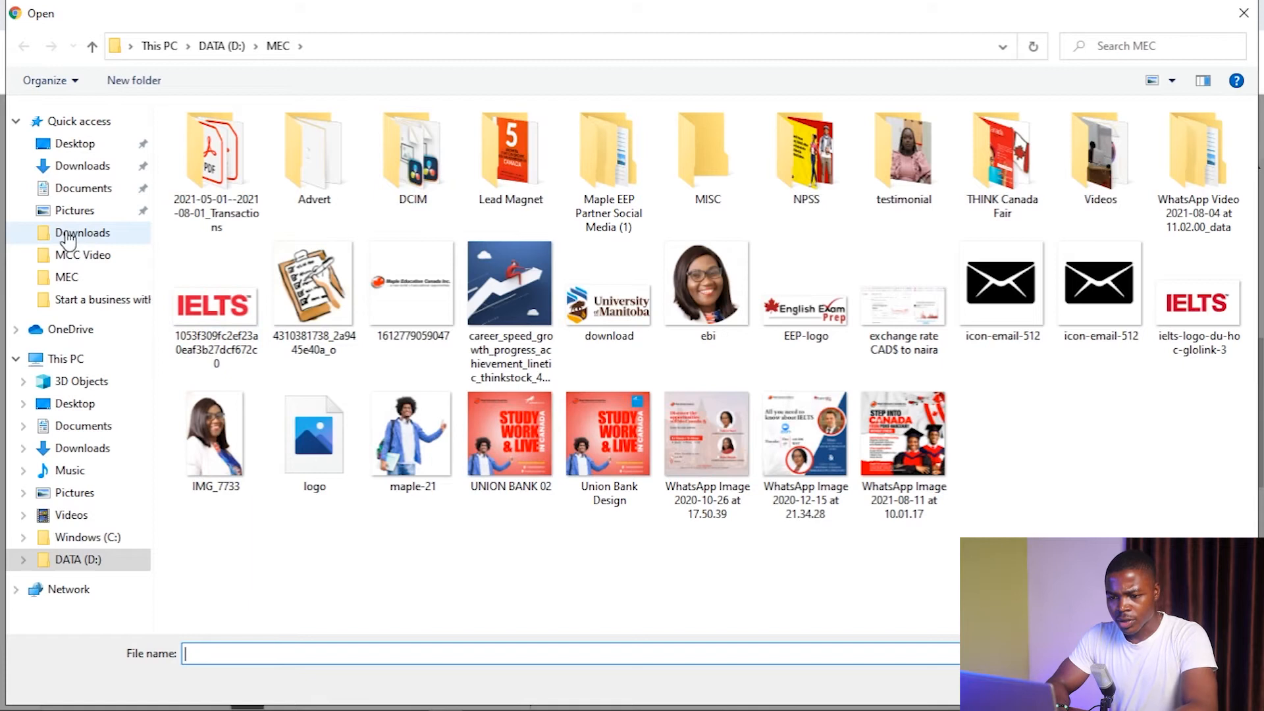
left_click(69, 235)
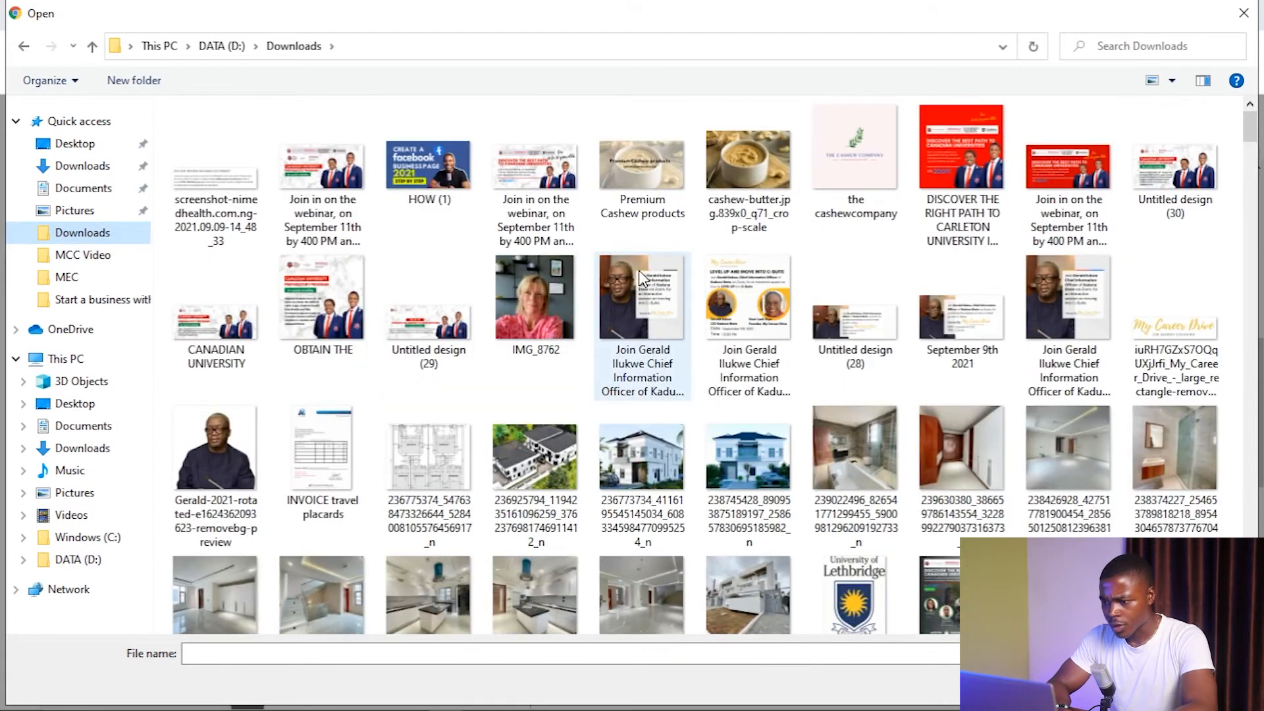
left_click(732, 186)
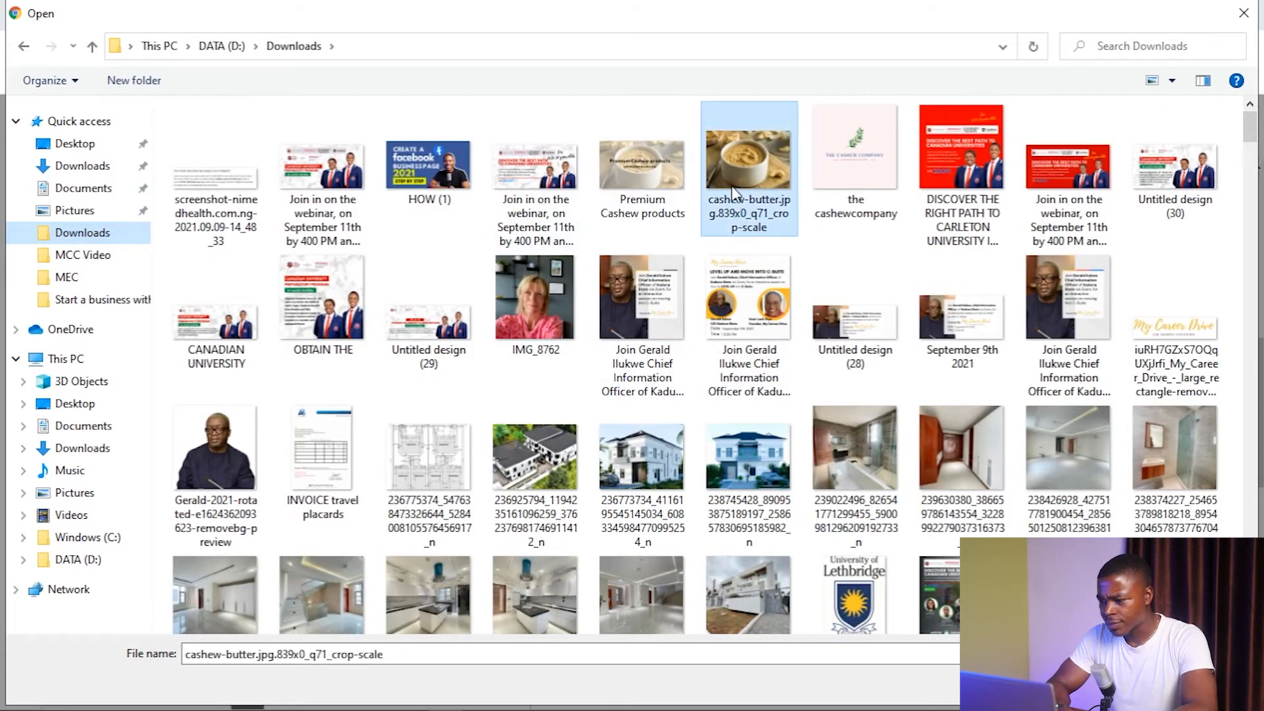
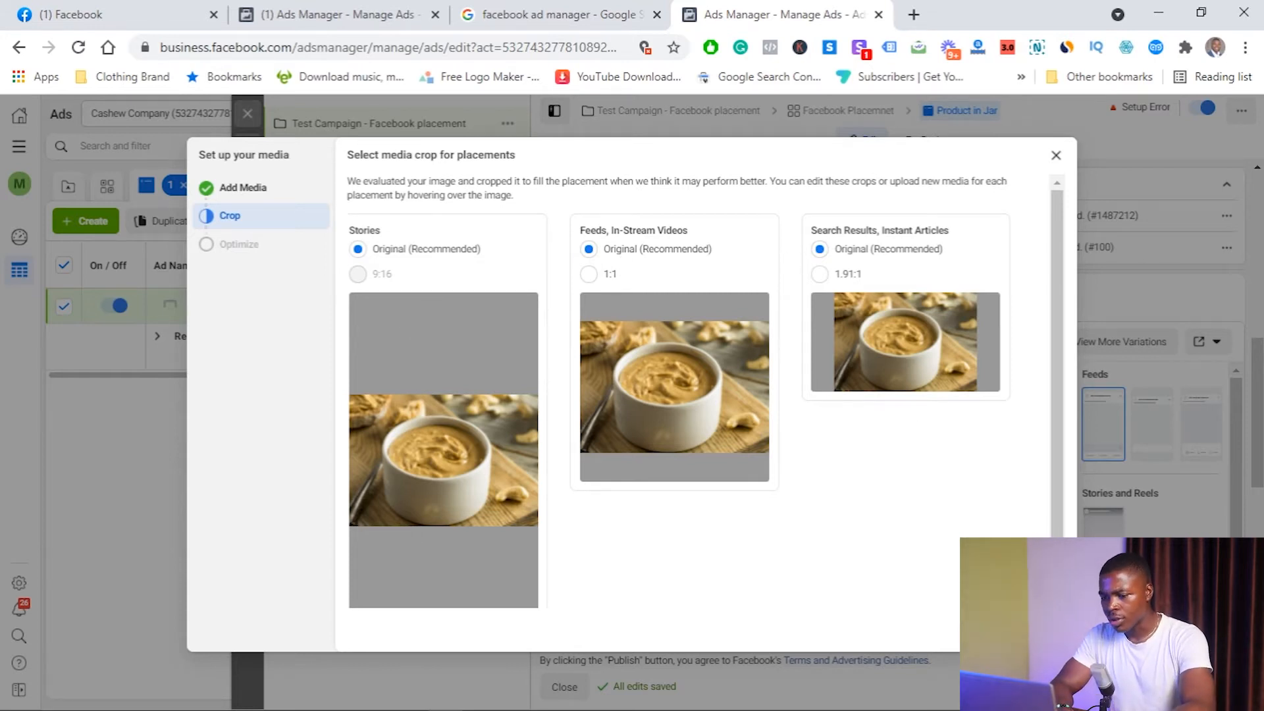
left_click(1045, 630)
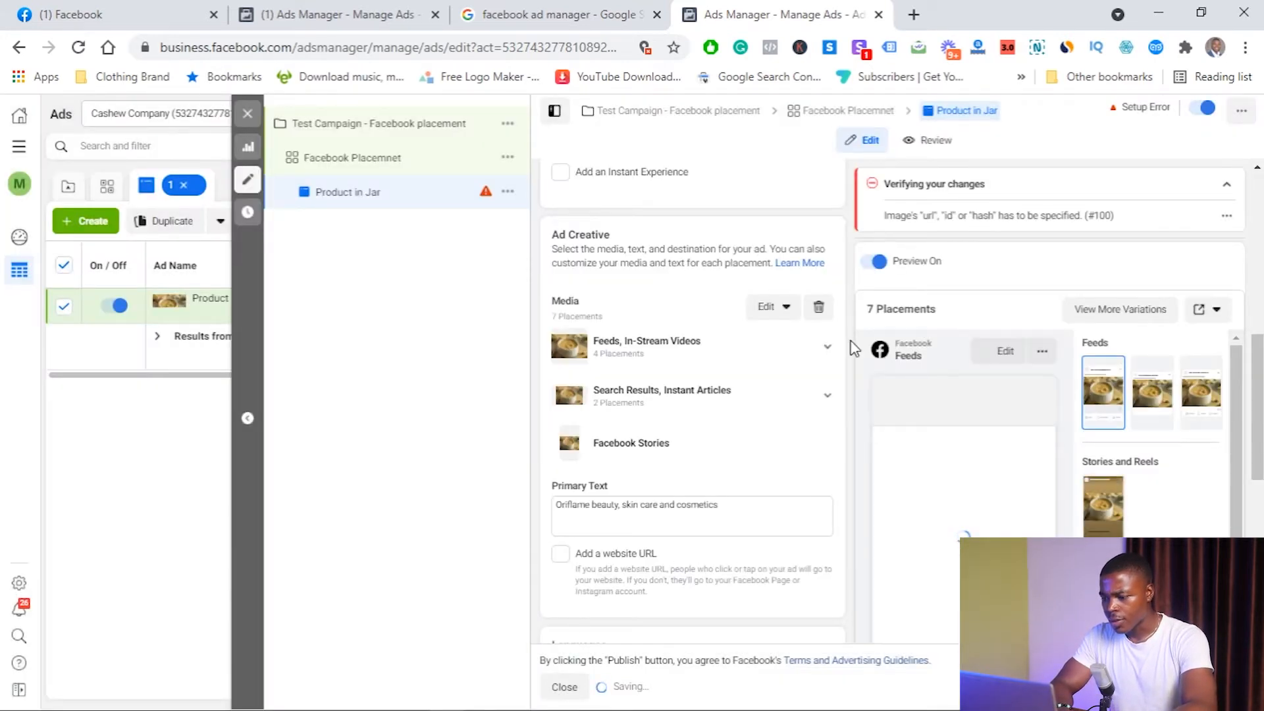
- Replace the ad's primary text with "Sweet tasty goodness!"
scroll(849, 337, "down", 2)
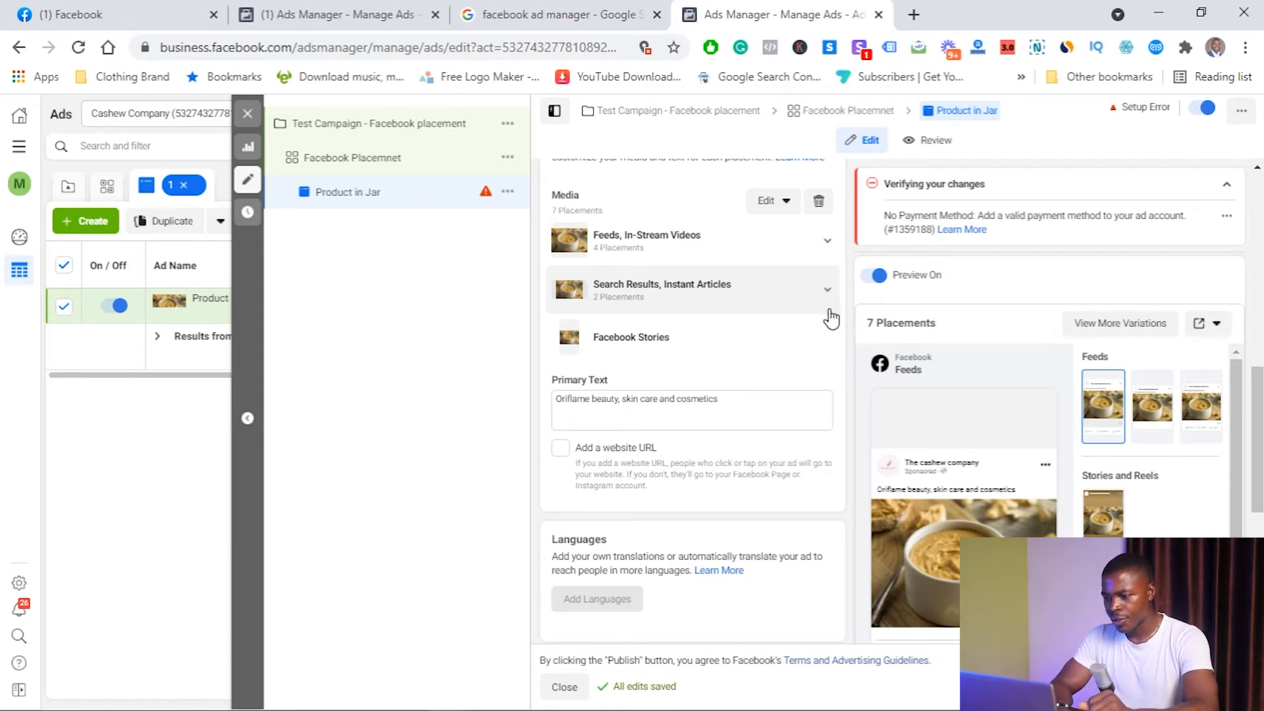
scroll(843, 323, "up", 1)
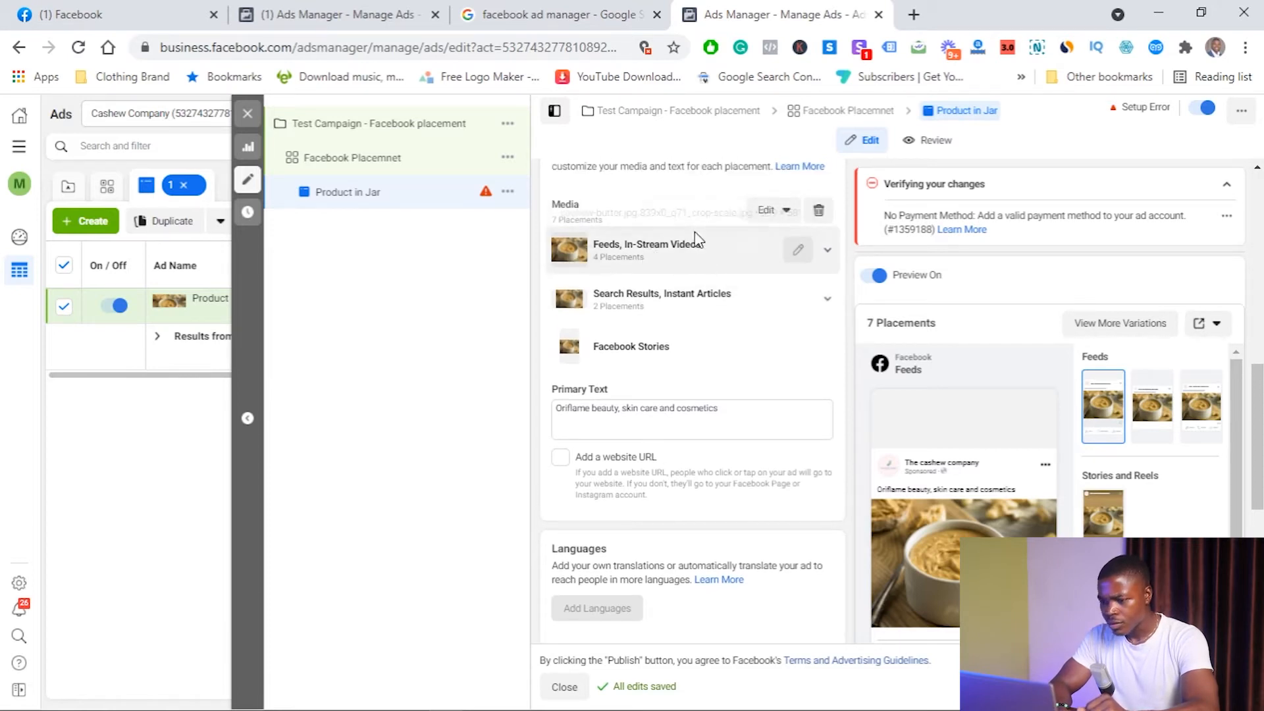
scroll(733, 268, "down", 1)
left_click(730, 390)
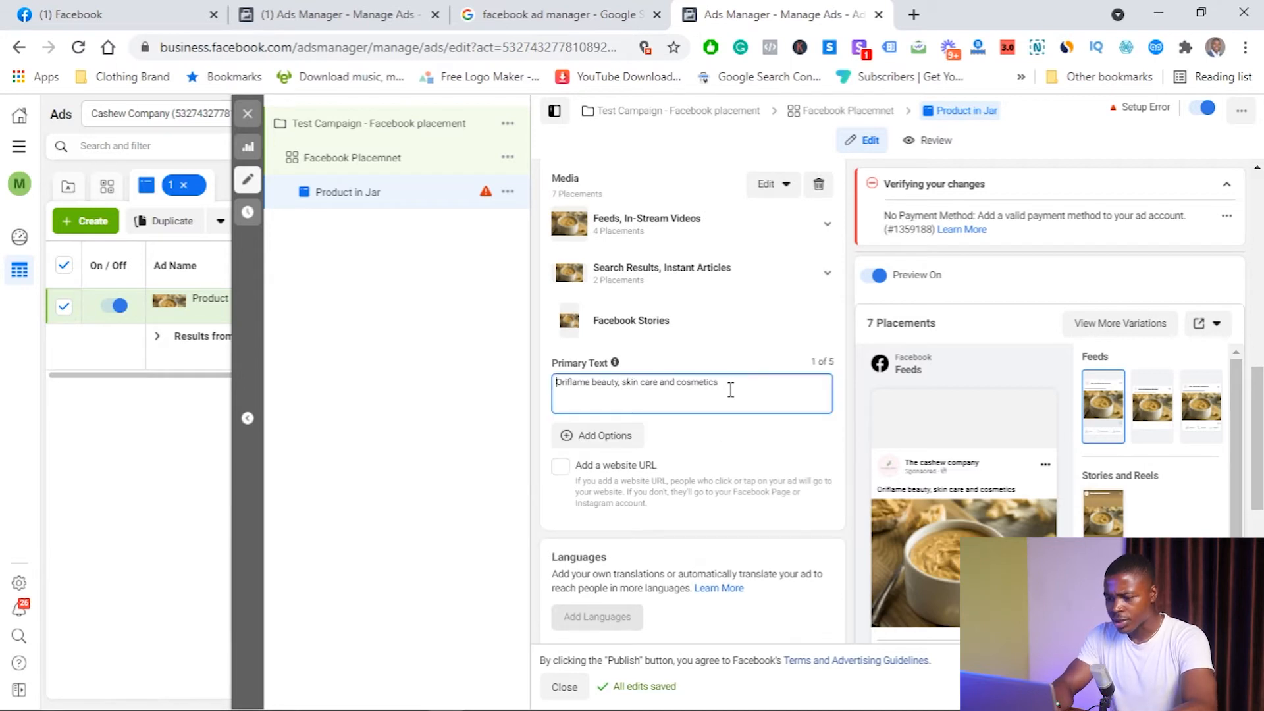
key("BackSpace")
key("BackSpace")
key("BackSpace")
key("BackSpace")
key("BackSpace")
key("BackSpace")
key("BackSpace")
key("BackSpace")
key("BackSpace")
key("BackSpace")
key("BackSpace")
key("BackSpace")
key("BackSpace")
key("BackSpace")
key("BackSpace")
key("BackSpace")
key("BackSpace")
key("BackSpace")
key("BackSpace")
key("BackSpace")
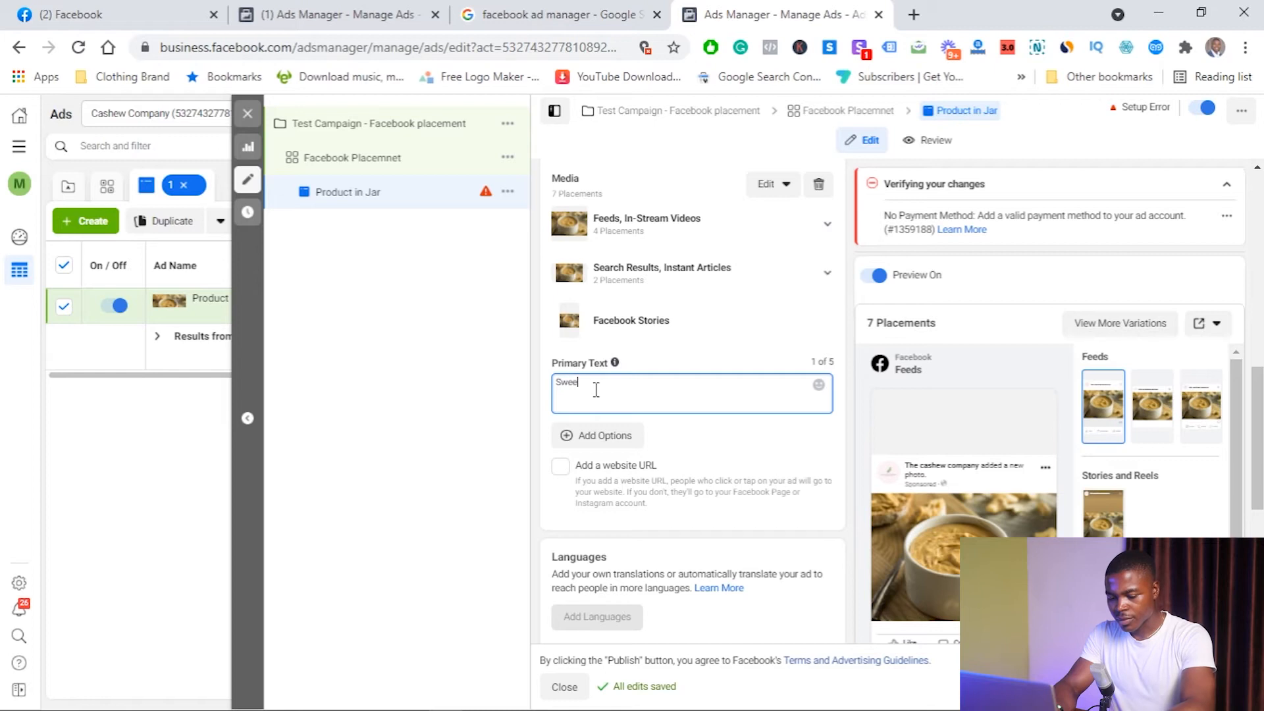
type("tas")
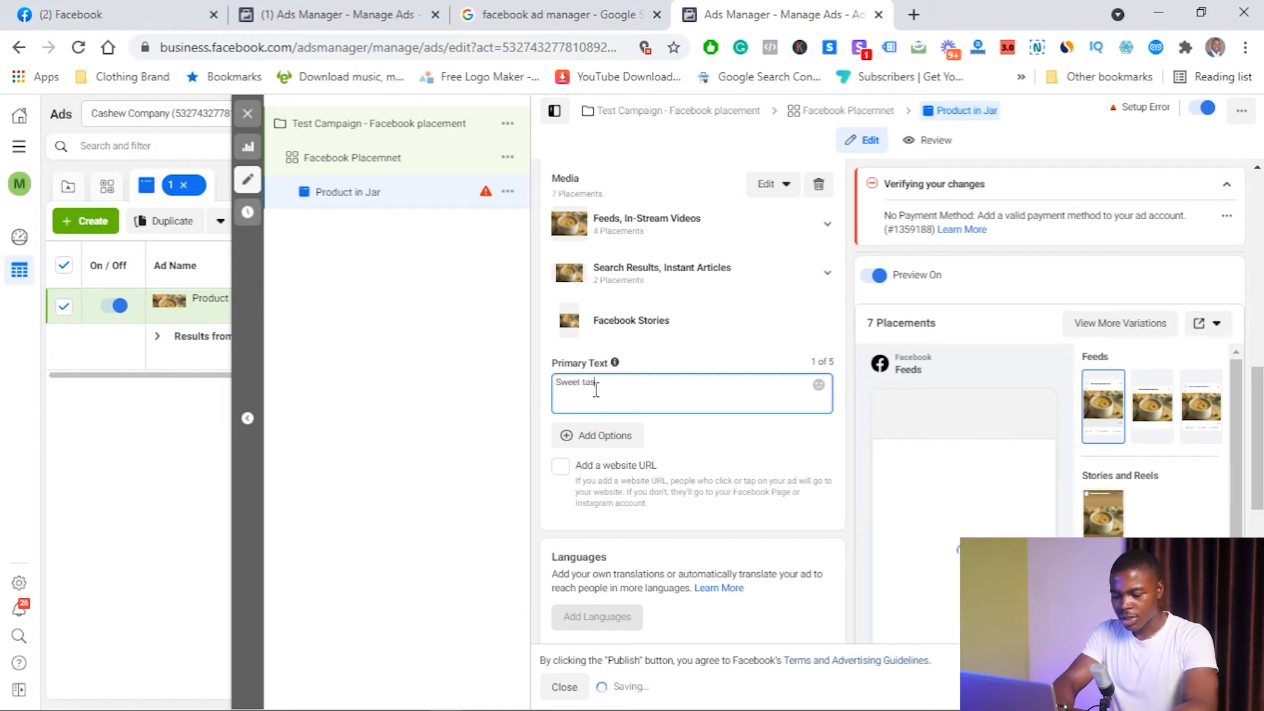
type("ty goodness!")
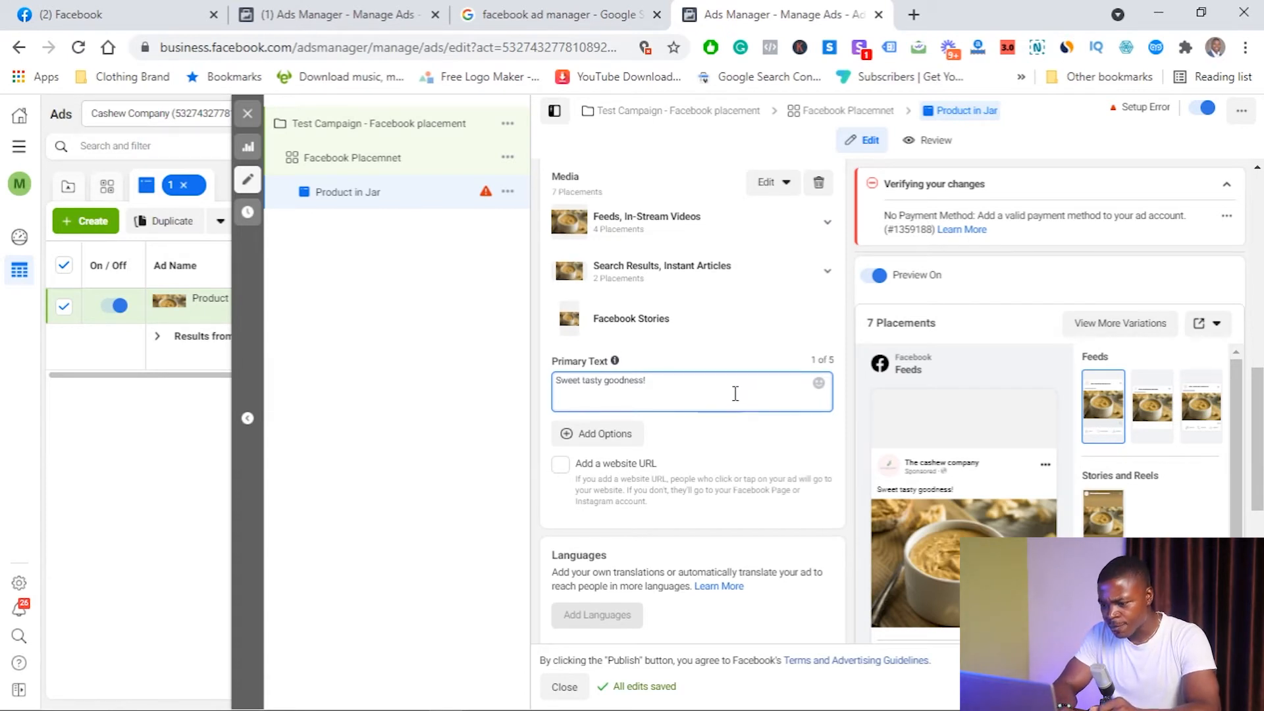
- Review the remaining language and tracking settings, try to publish the ad, and dismiss the payment information dialog
scroll(809, 413, "down", 1)
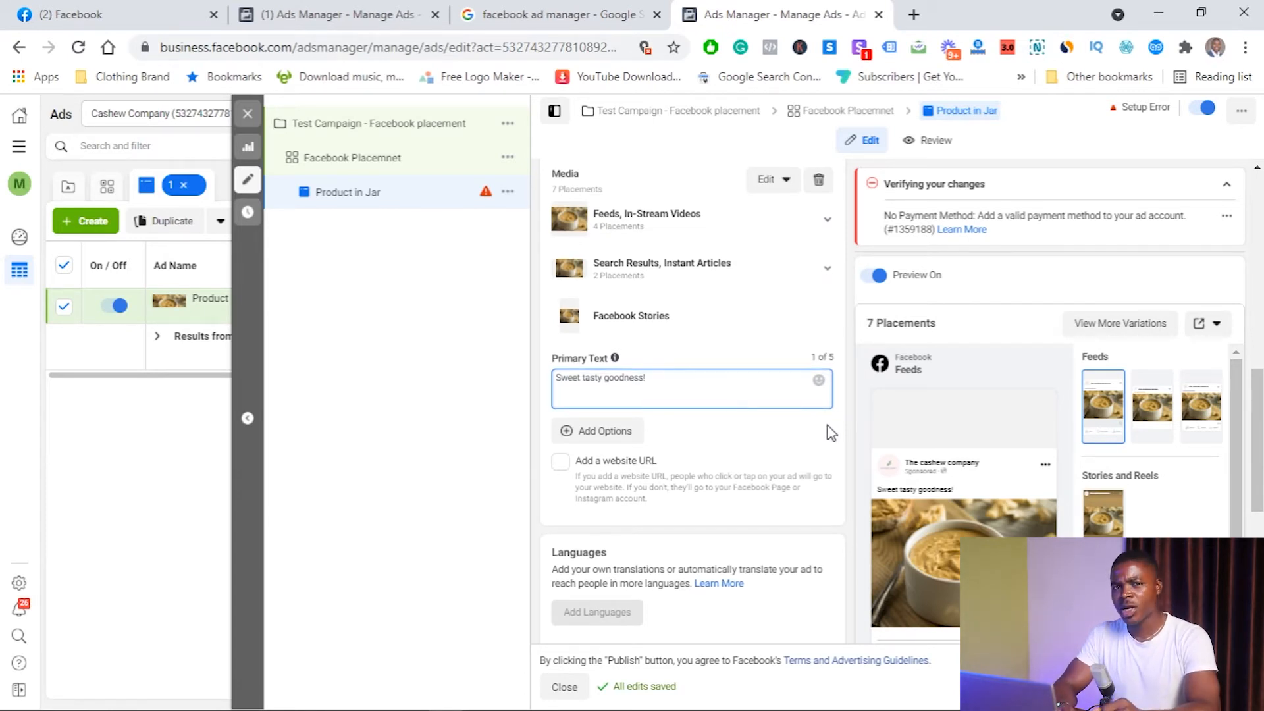
scroll(831, 433, "down", 2)
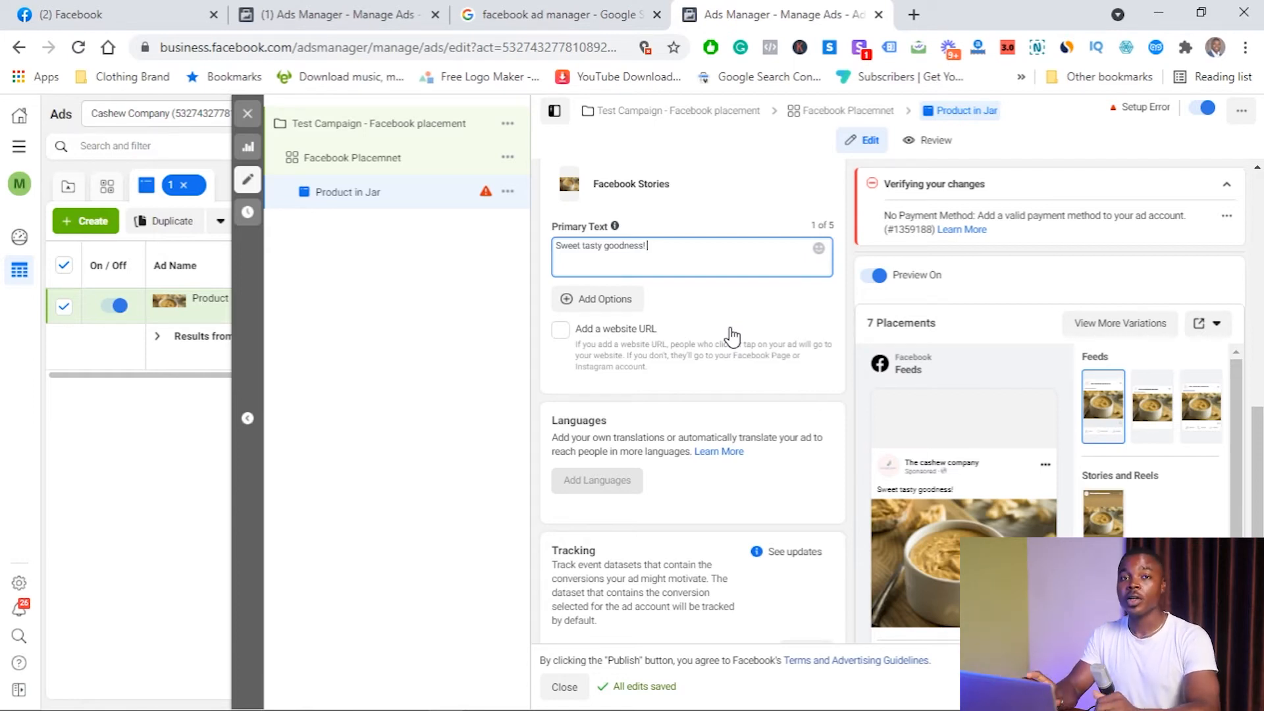
scroll(844, 360, "down", 1)
scroll(844, 361, "up", 1)
scroll(848, 365, "down", 3)
scroll(848, 366, "down", 3)
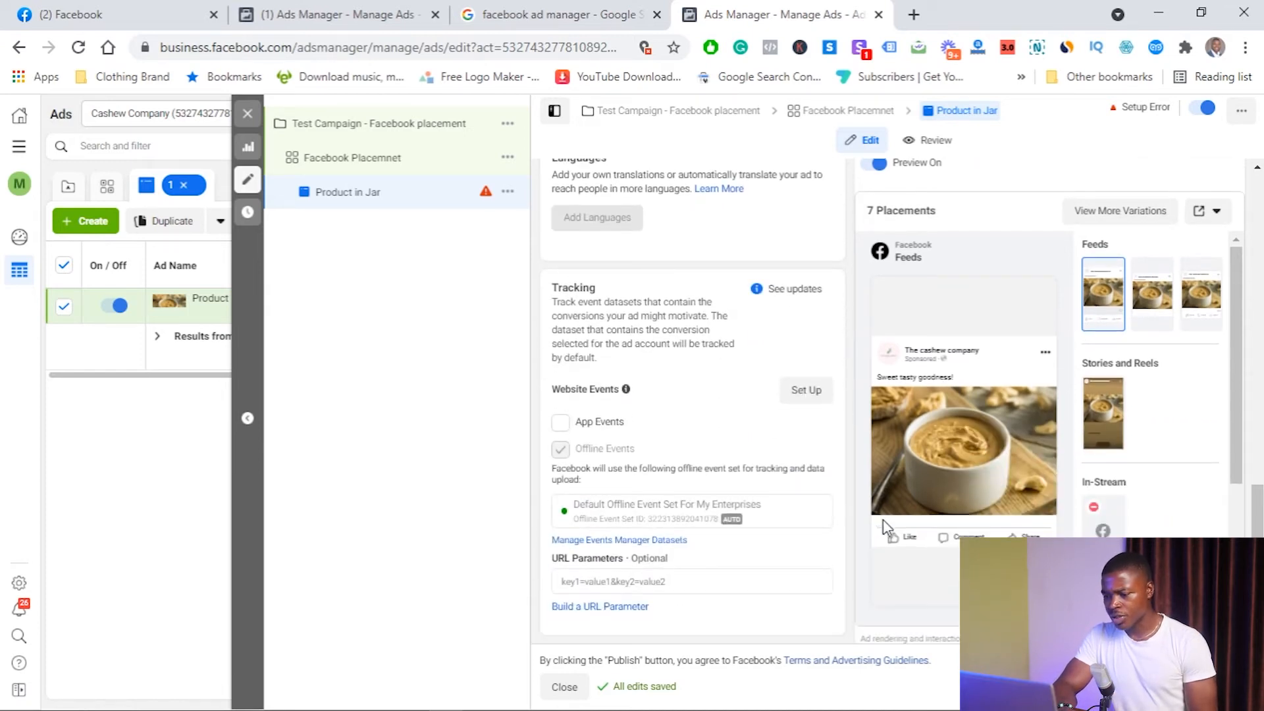
left_click(1218, 694)
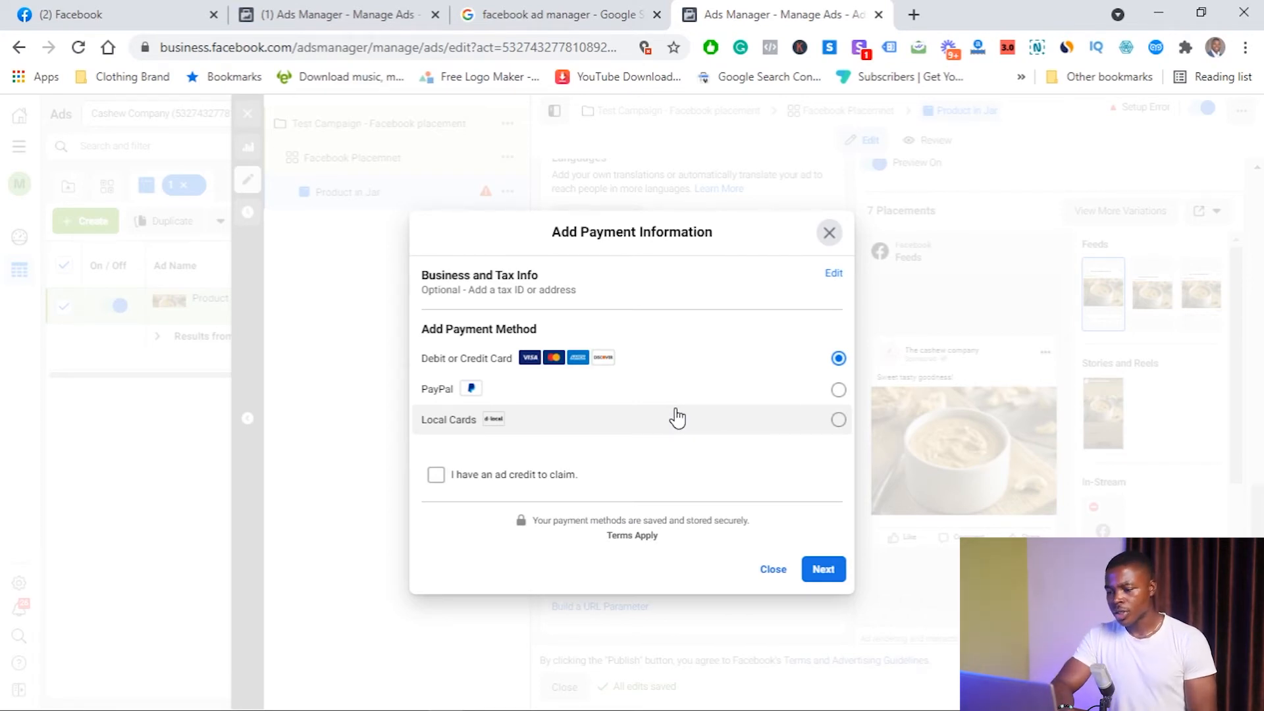
left_click(769, 570)
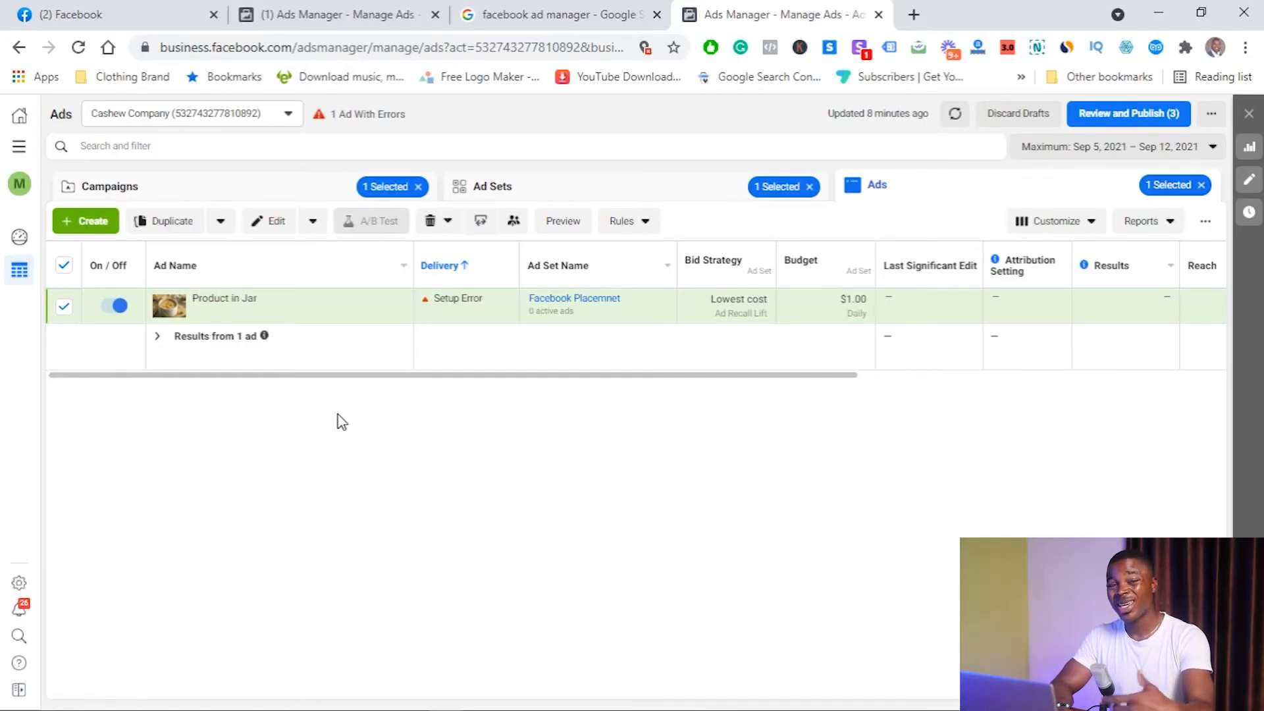
mouse_move(209, 323)
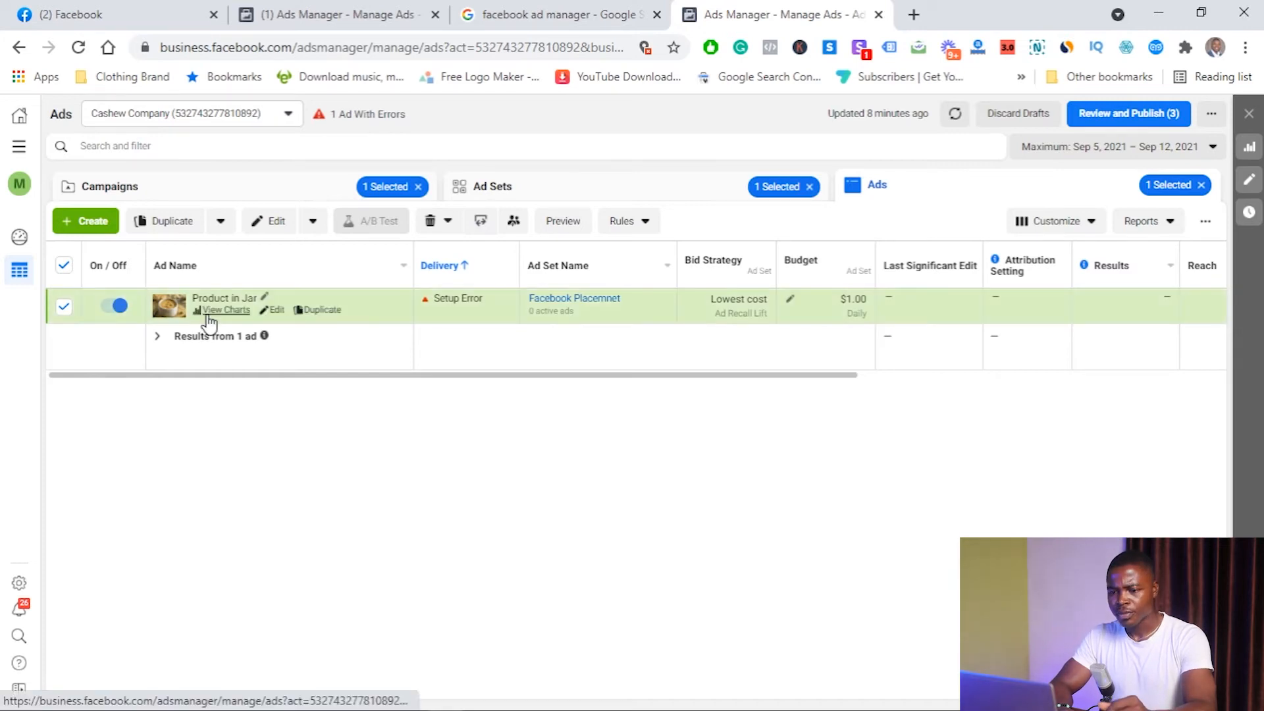
left_click(93, 221)
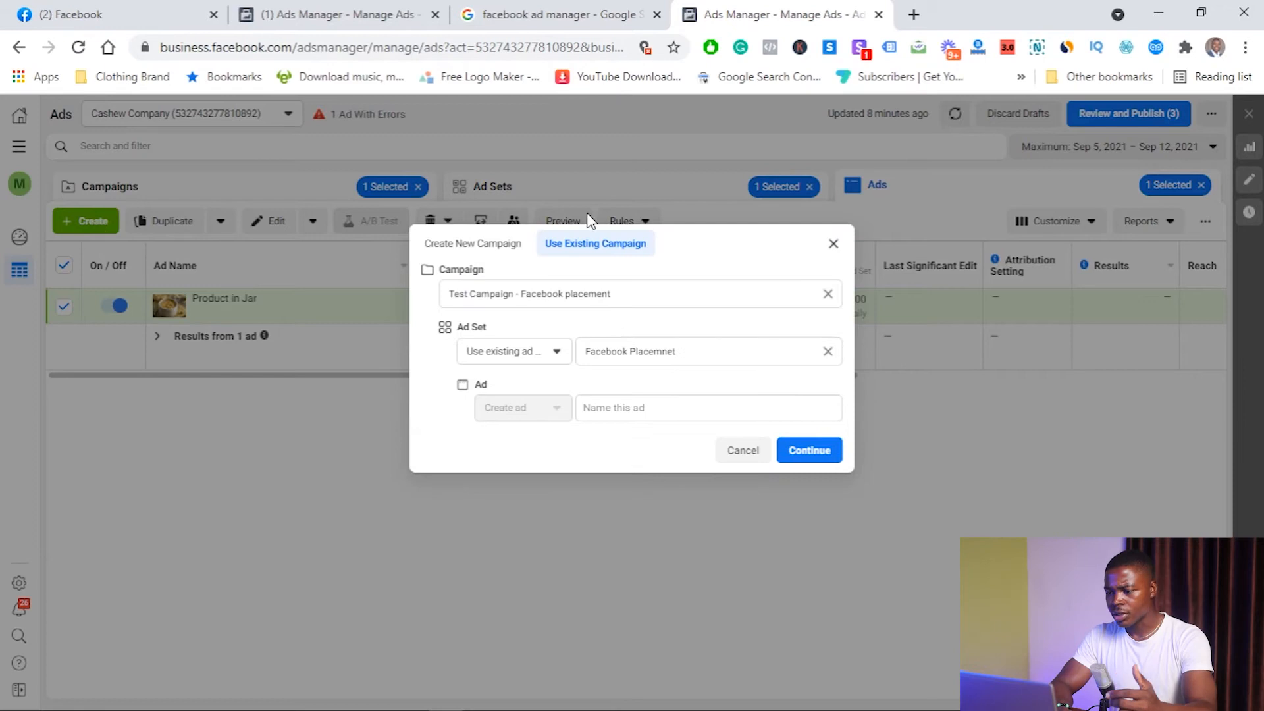
left_click(832, 244)
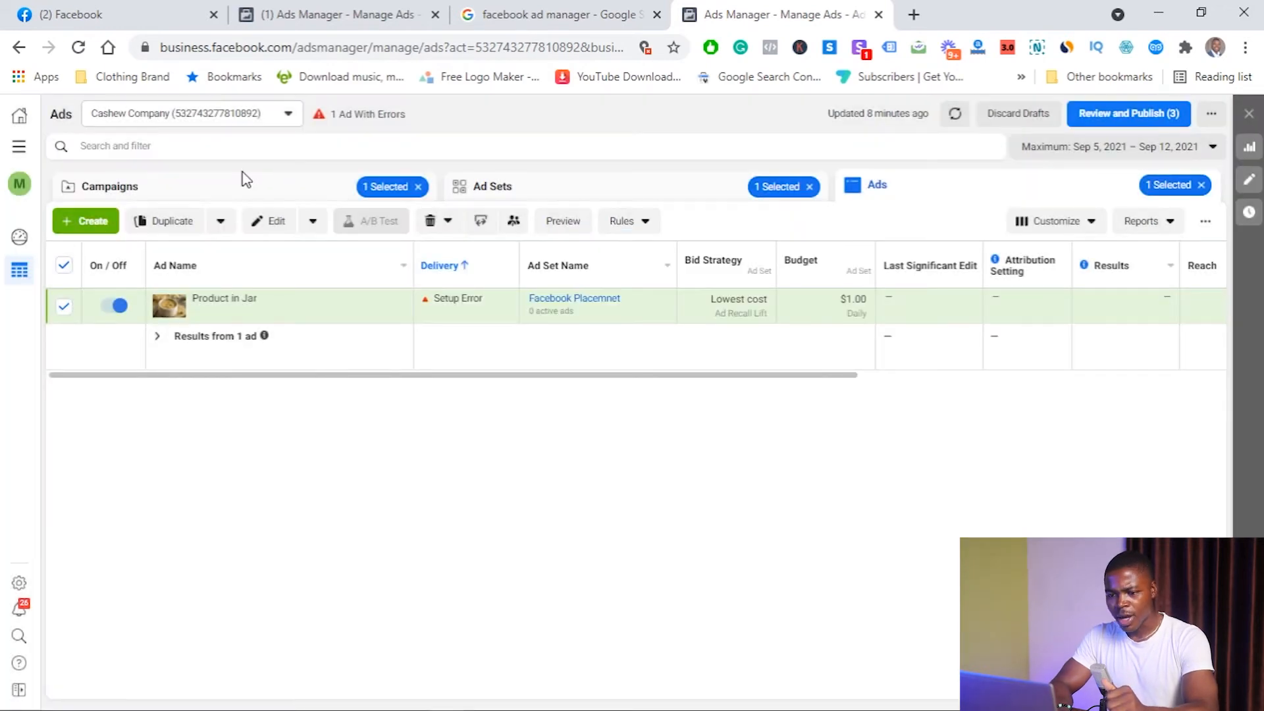
- Create a new campaign with the Engagement objective and Post engagement as the engagement type
left_click(199, 187)
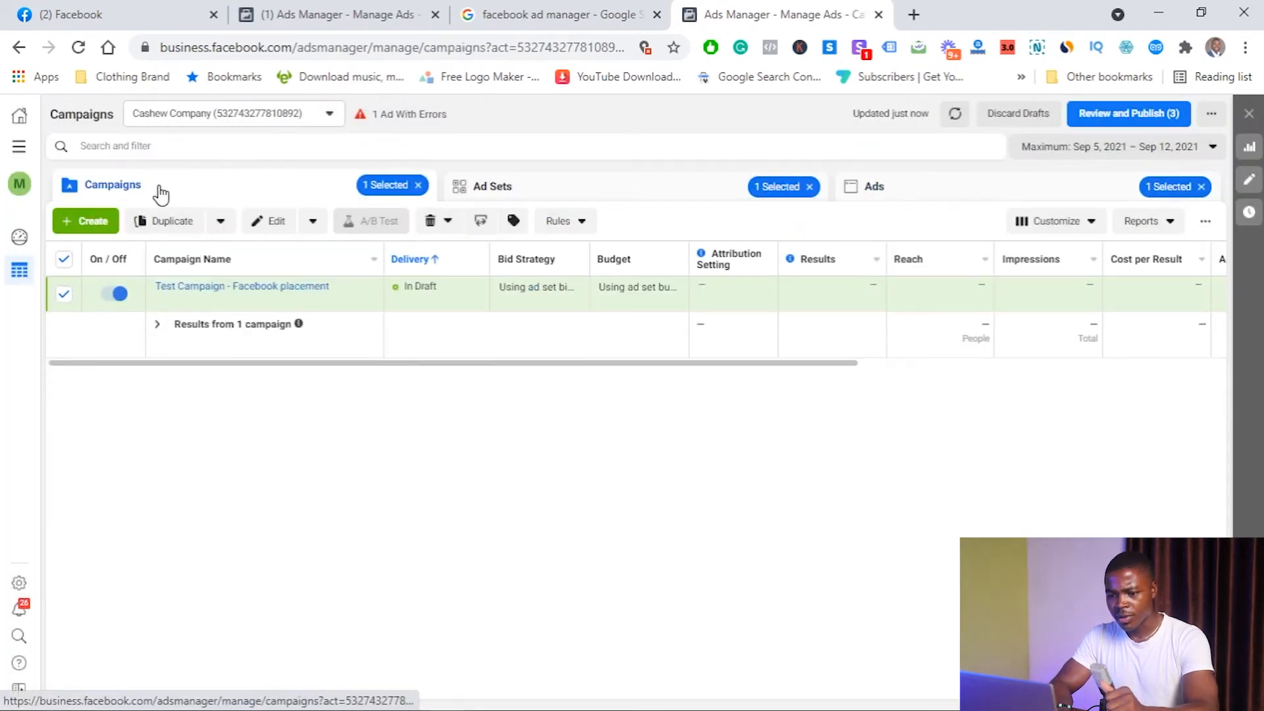
left_click(84, 224)
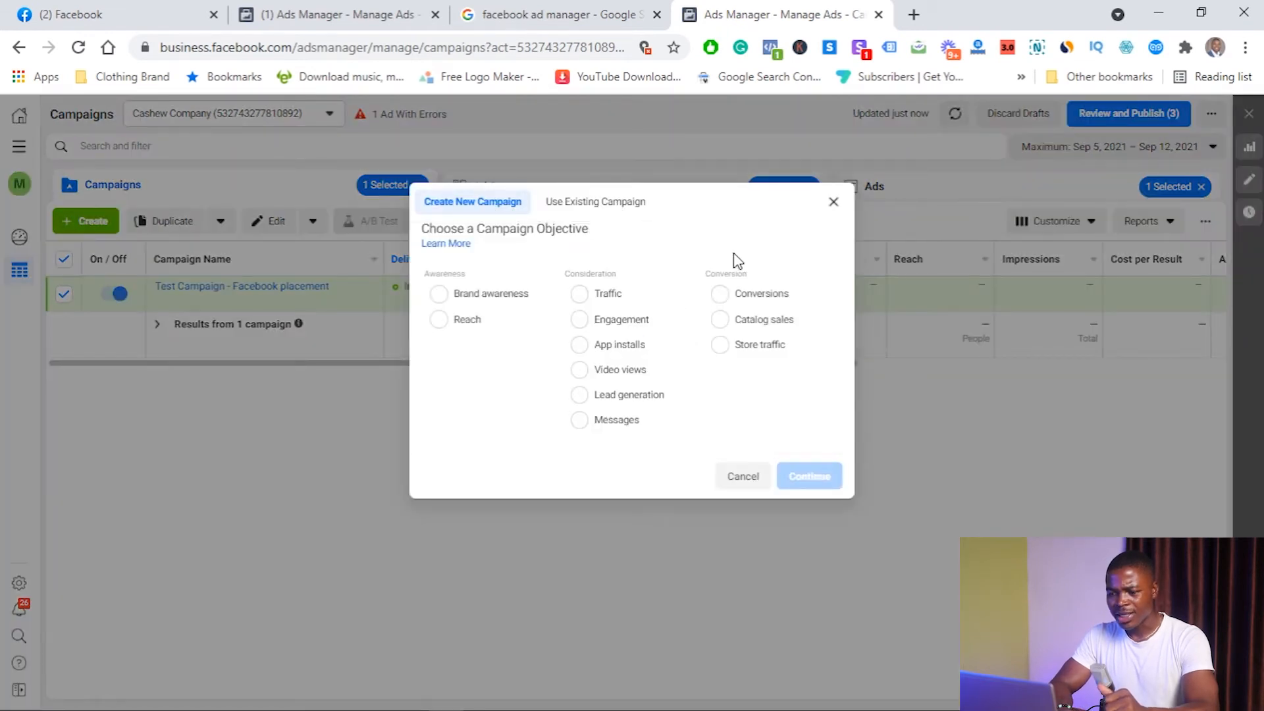
left_click(582, 322)
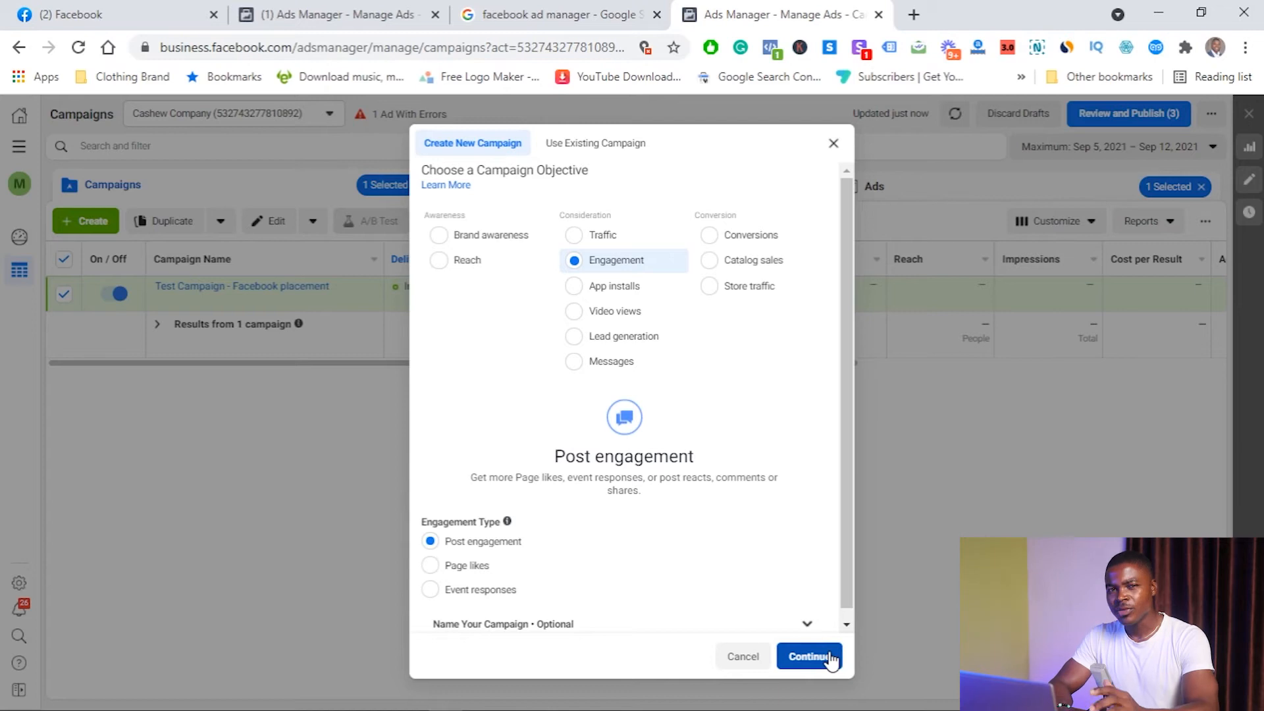
left_click(832, 657)
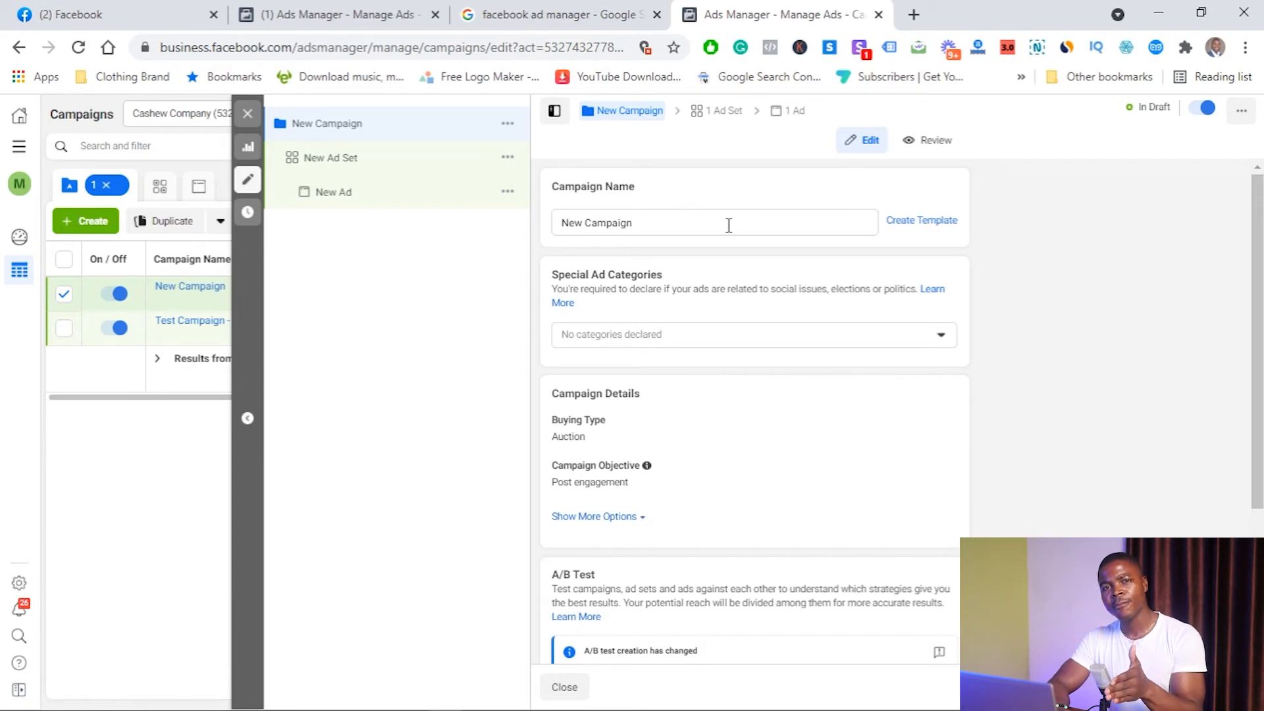
scroll(751, 227, "down", 3)
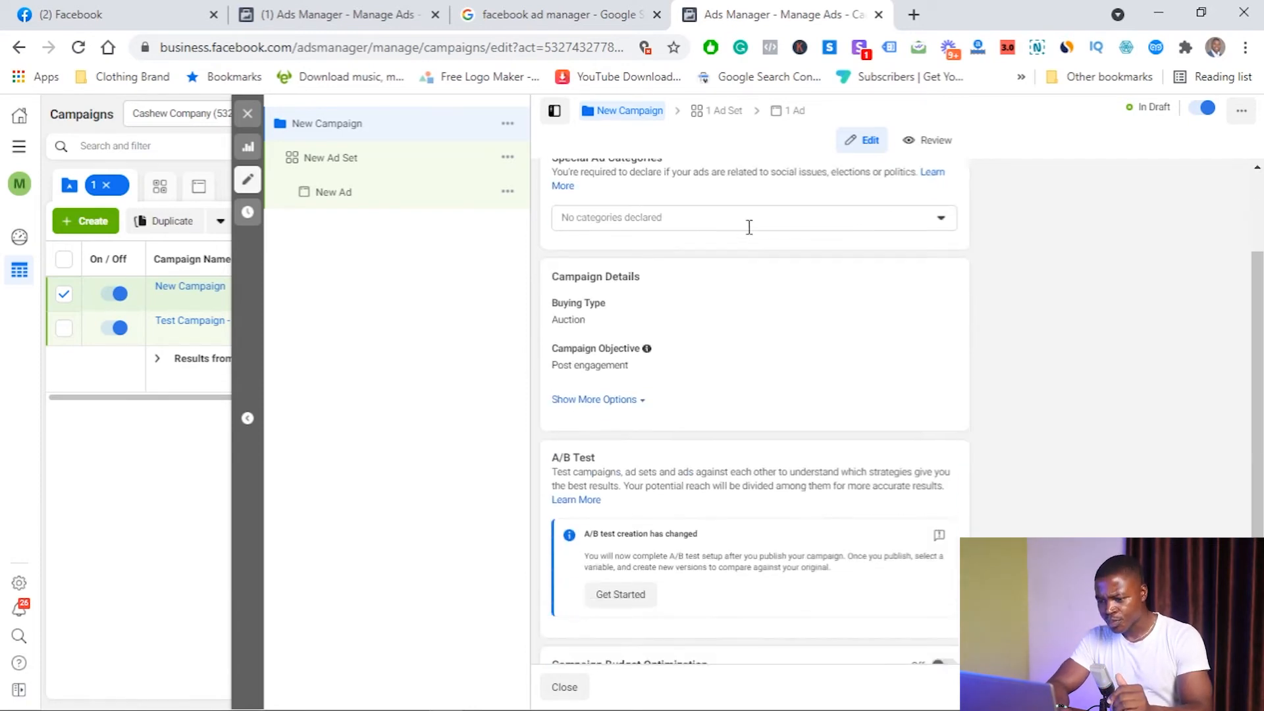
- Keep the new campaign's remaining settings, continue to its ad set, and set the daily budget to $1.00
scroll(757, 322, "down", 1)
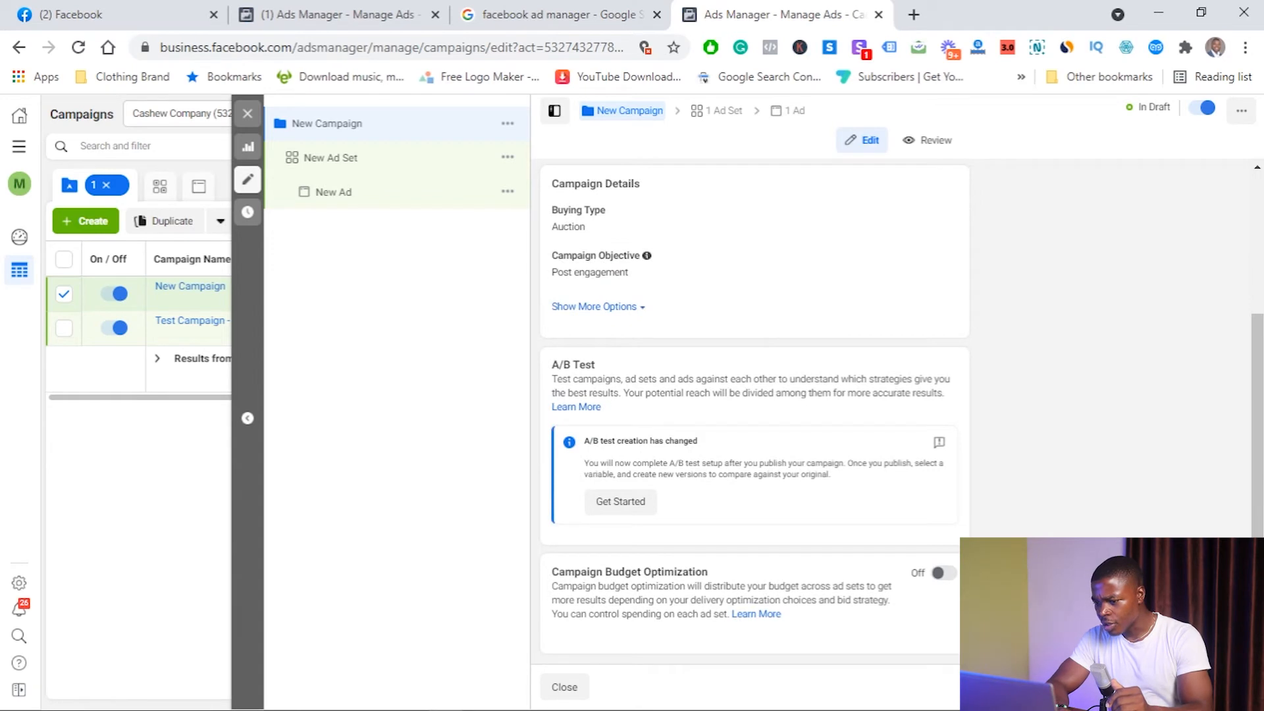
left_click(1225, 687)
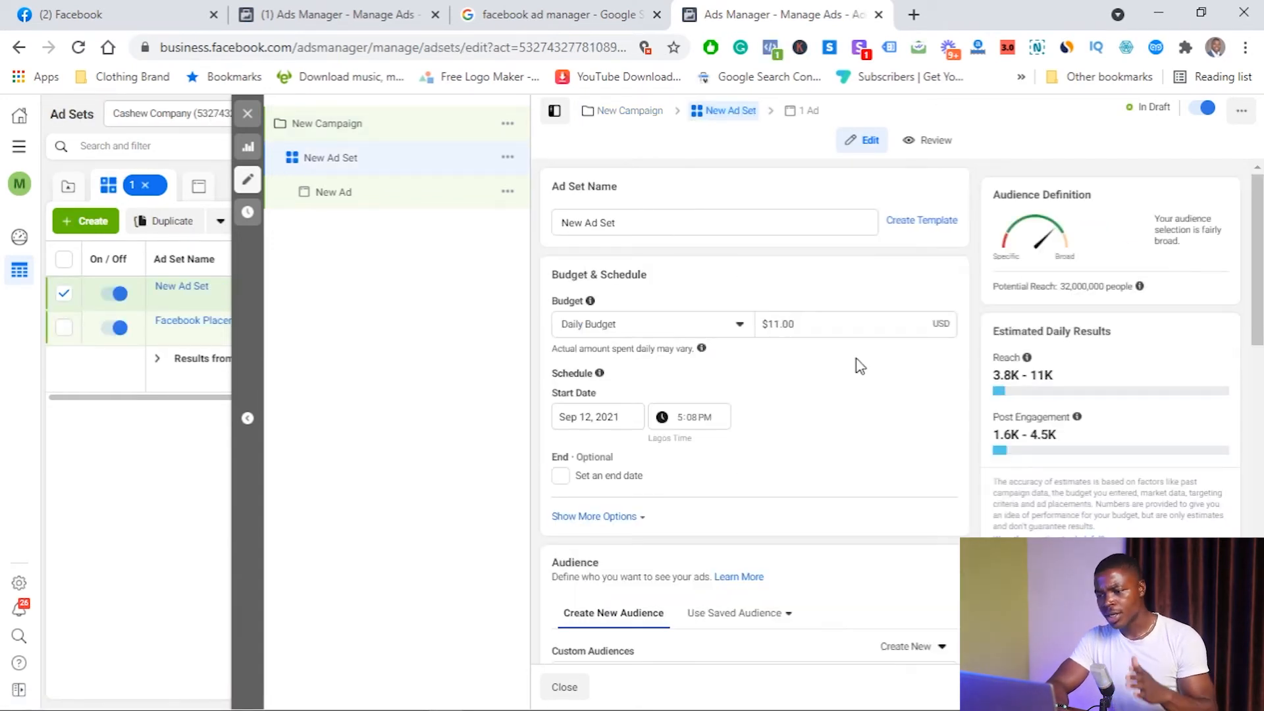
left_click(783, 326)
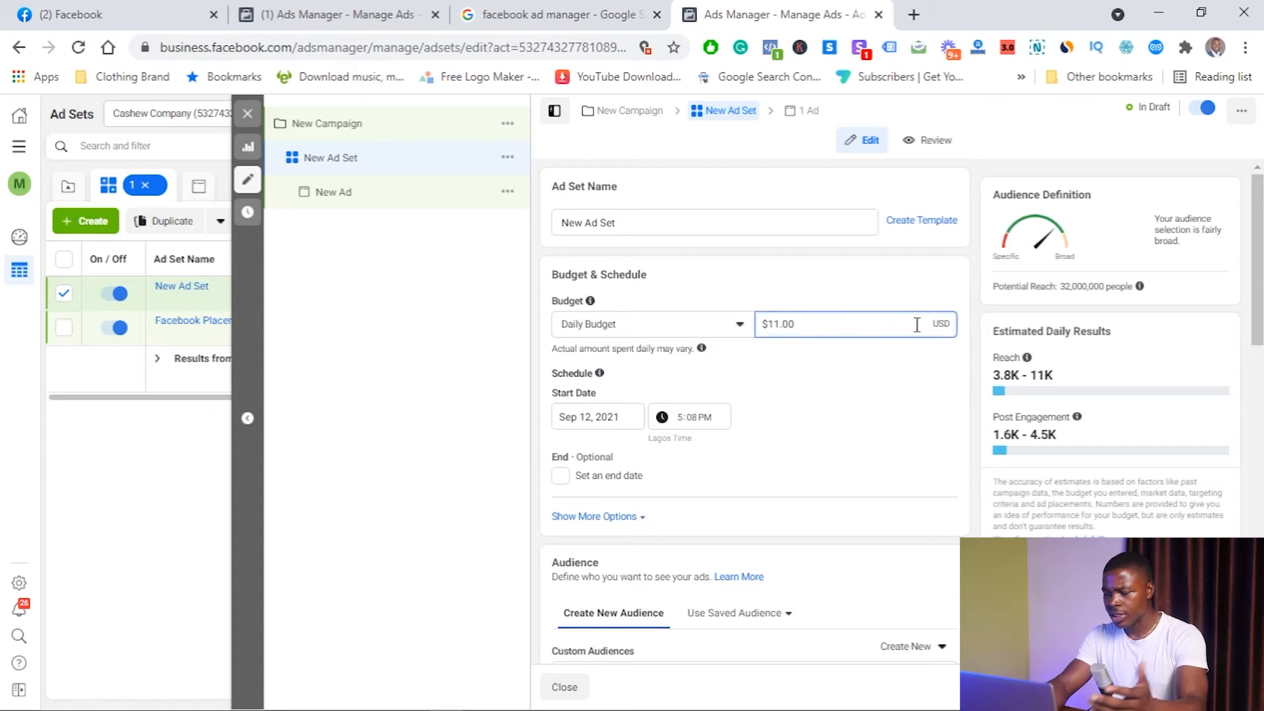
key("BackSpace")
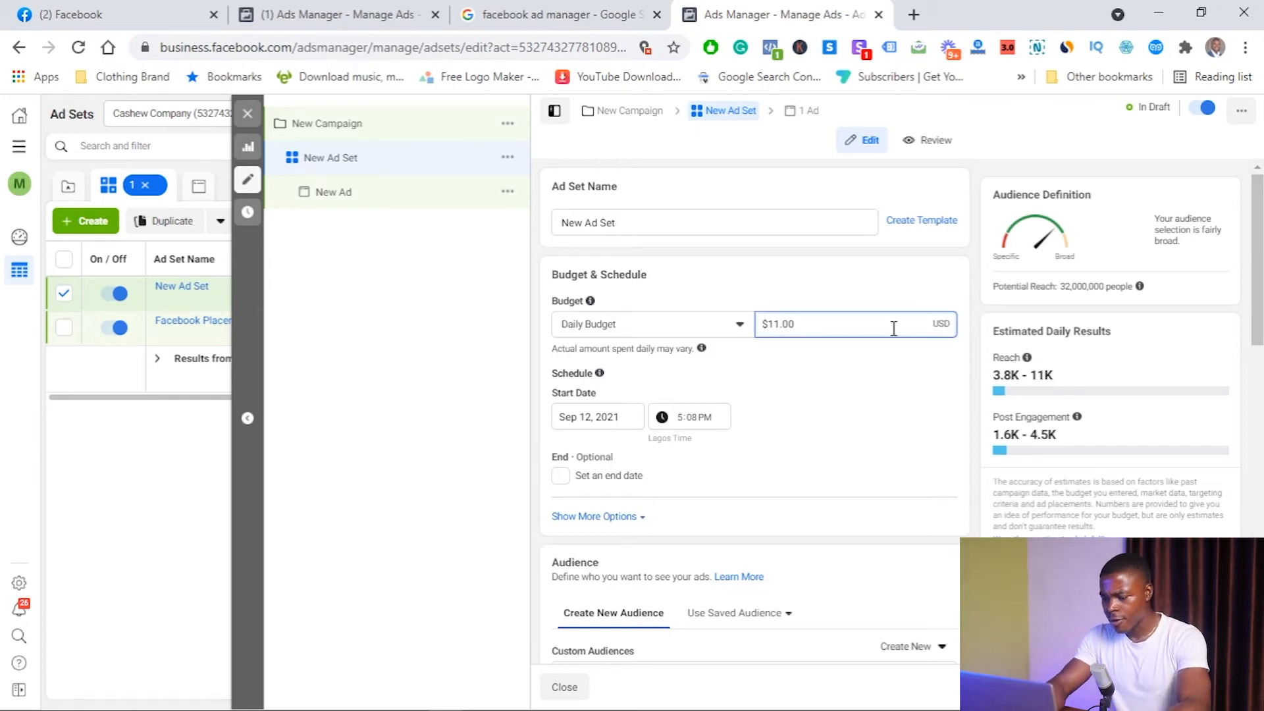
left_click(838, 362)
- Review the ad set's audience and placement settings and examine the available options for ad delivery optimization
scroll(840, 369, "down", 1)
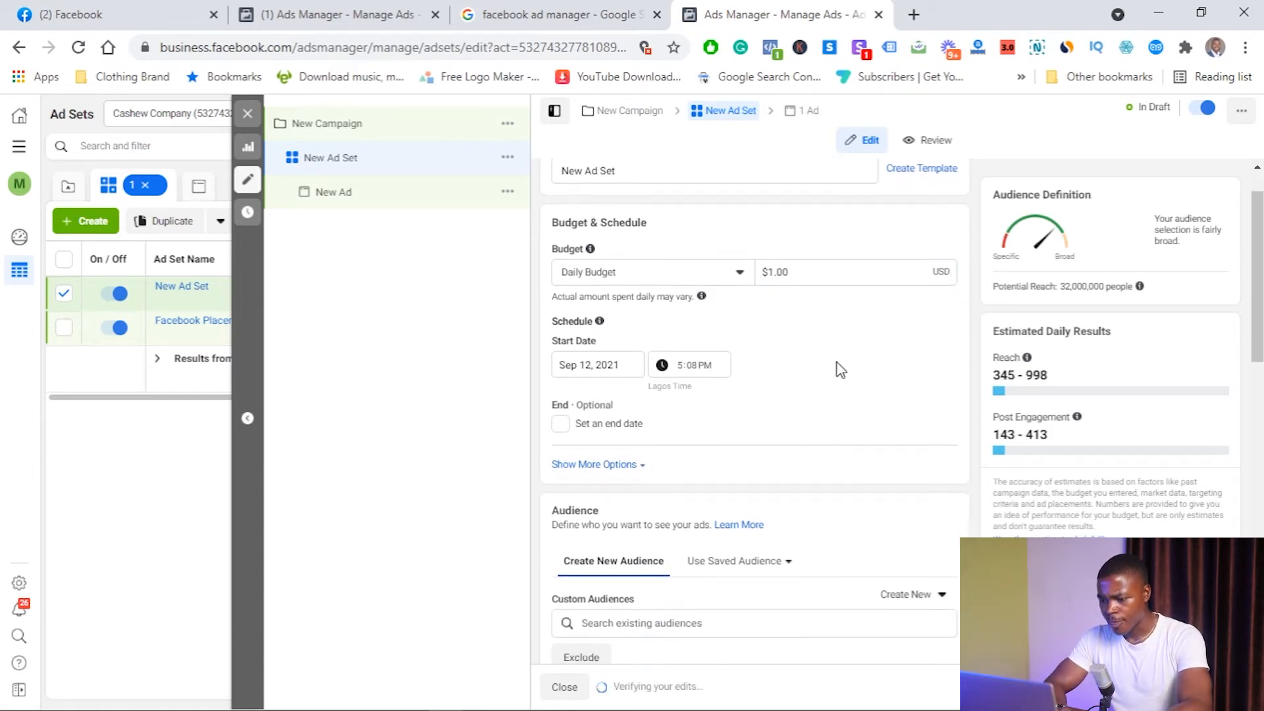
scroll(826, 437, "down", 6)
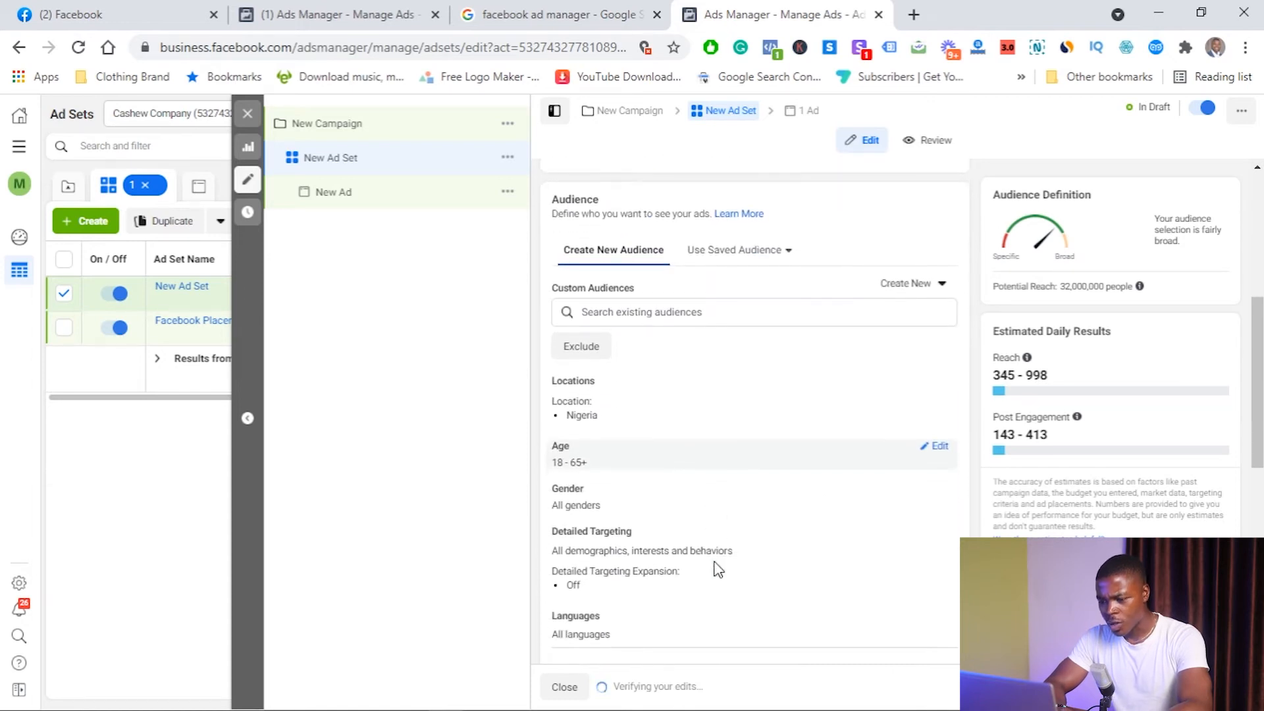
scroll(807, 502, "down", 1)
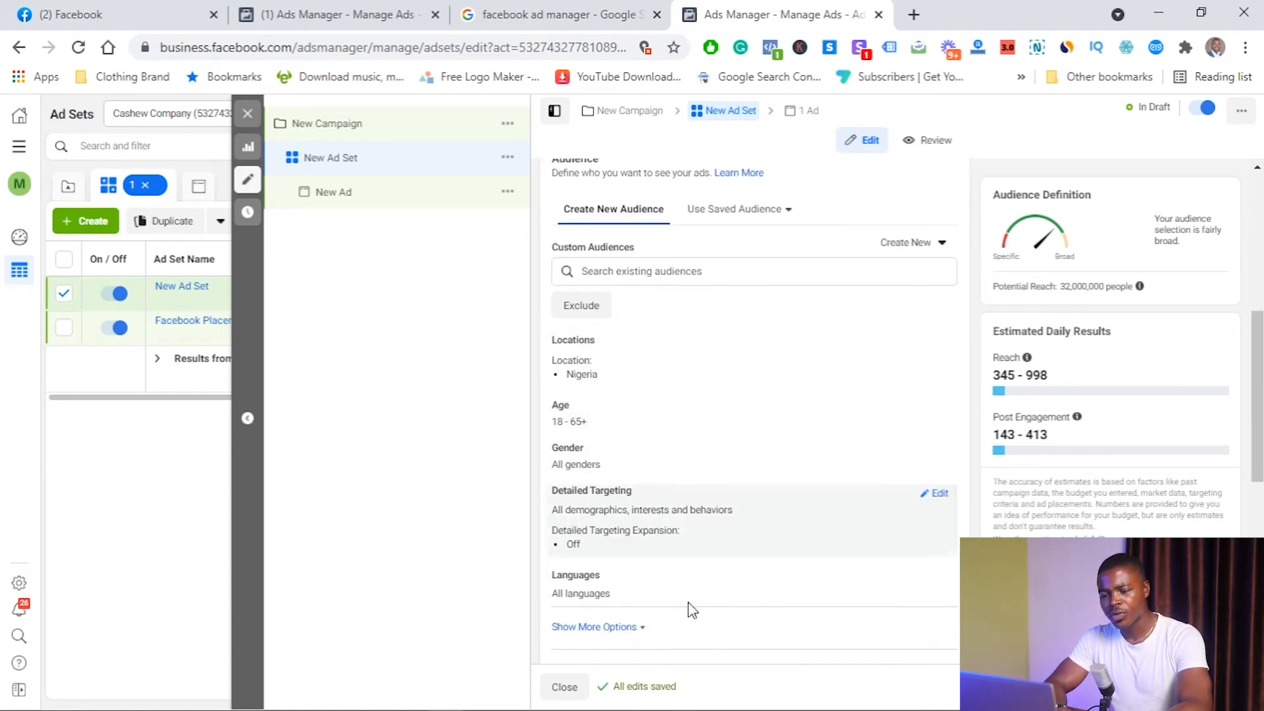
scroll(811, 461, "down", 4)
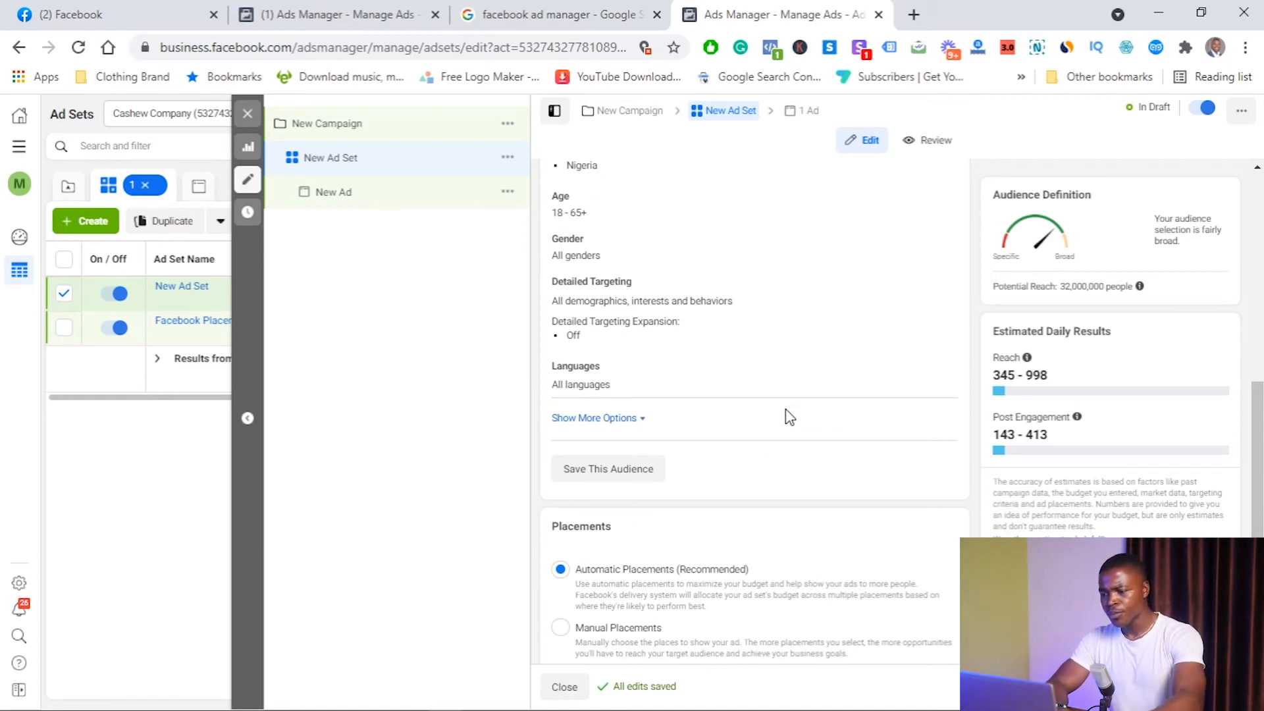
scroll(827, 349, "down", 1)
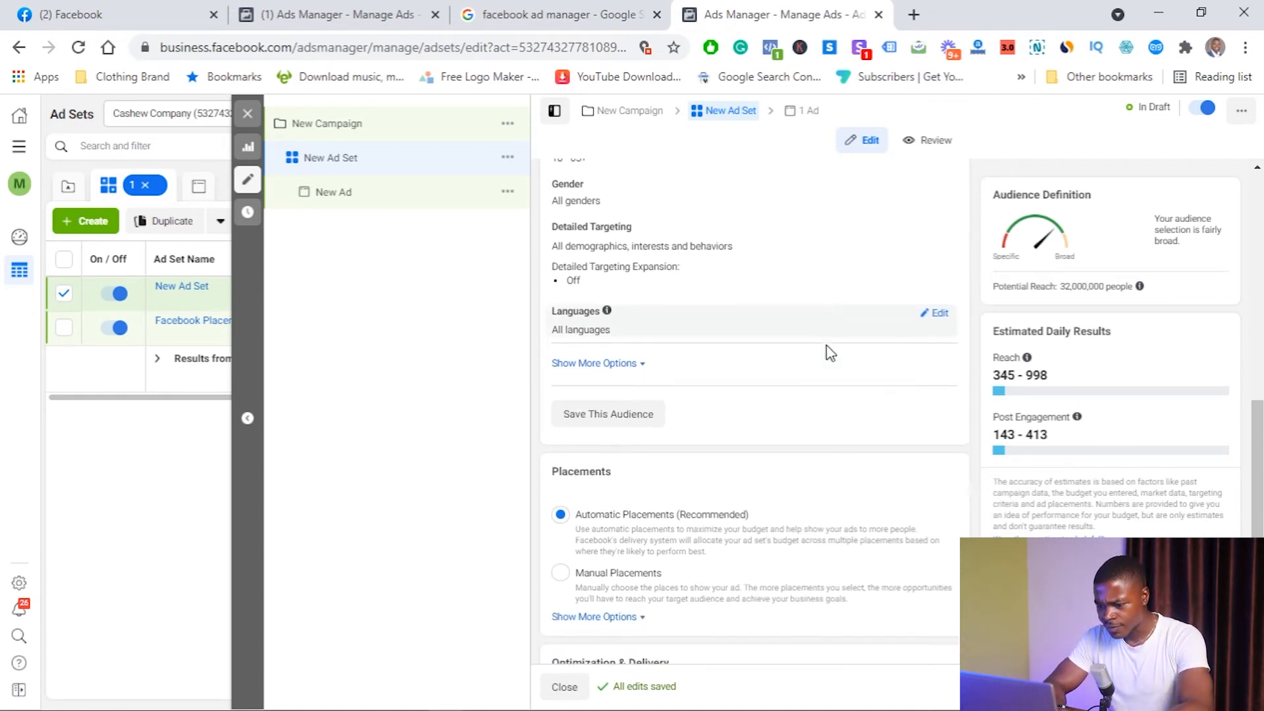
scroll(828, 445, "up", 3)
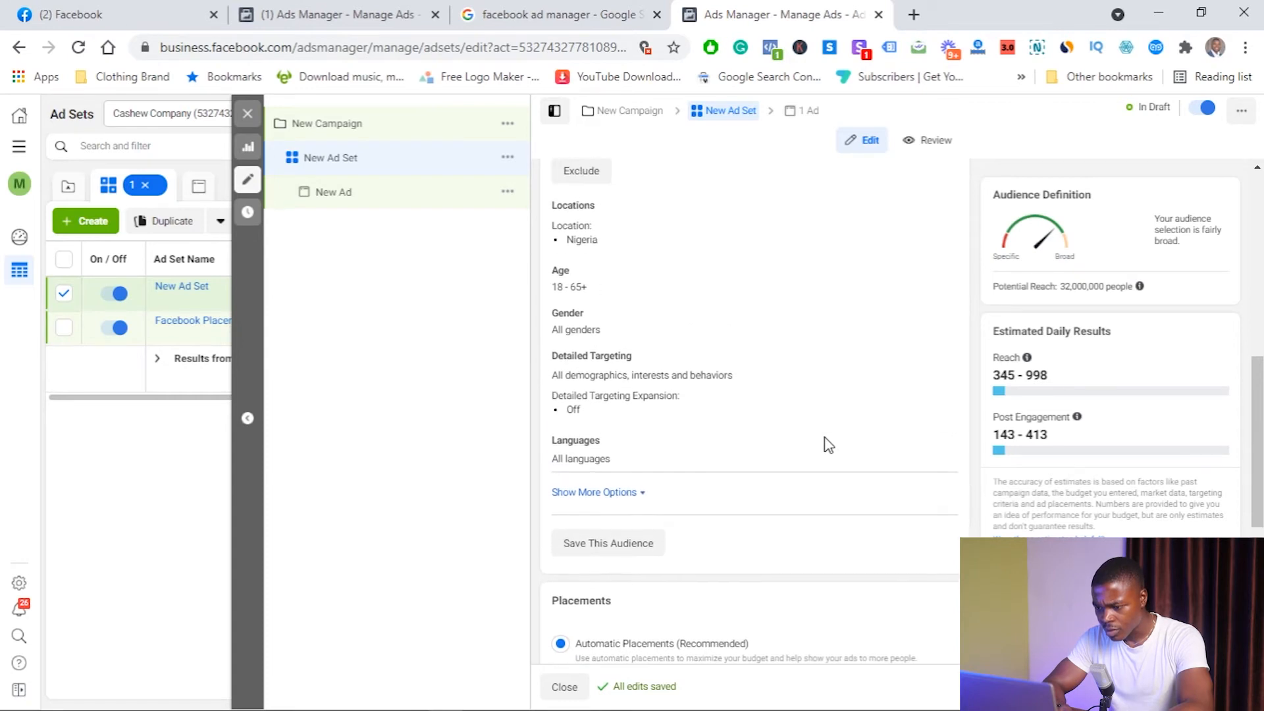
scroll(828, 445, "down", 5)
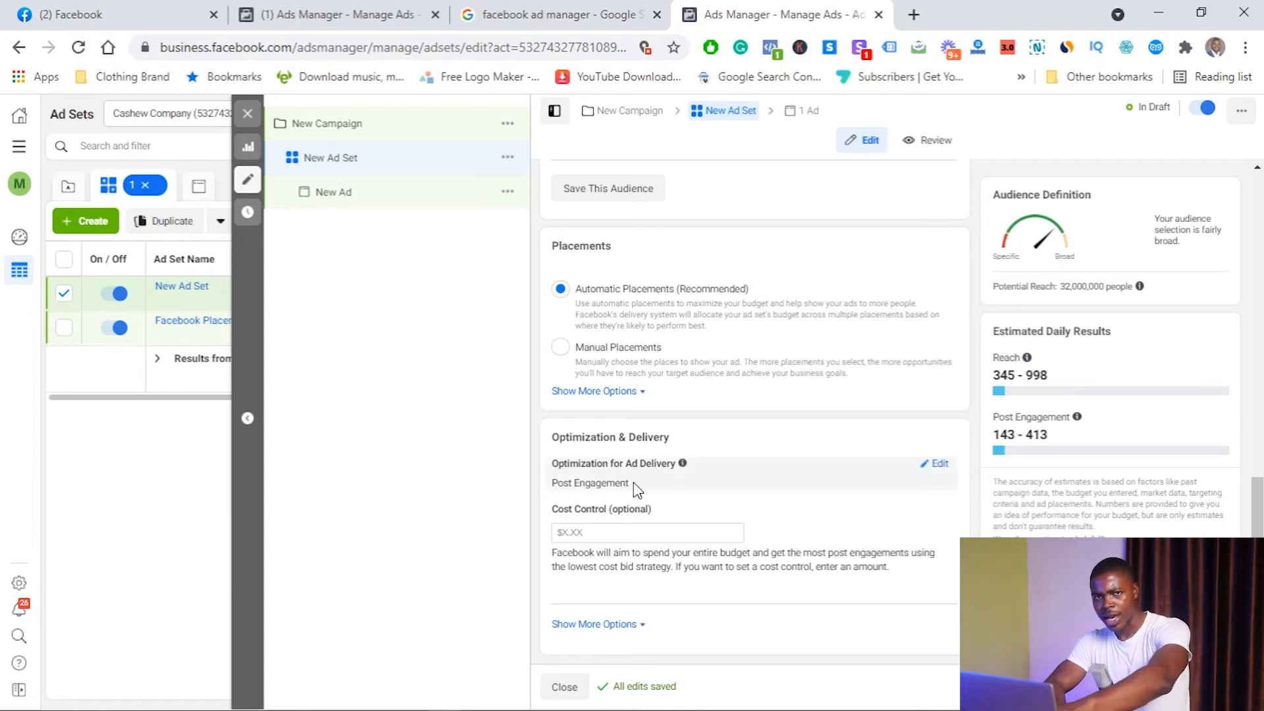
left_click(940, 464)
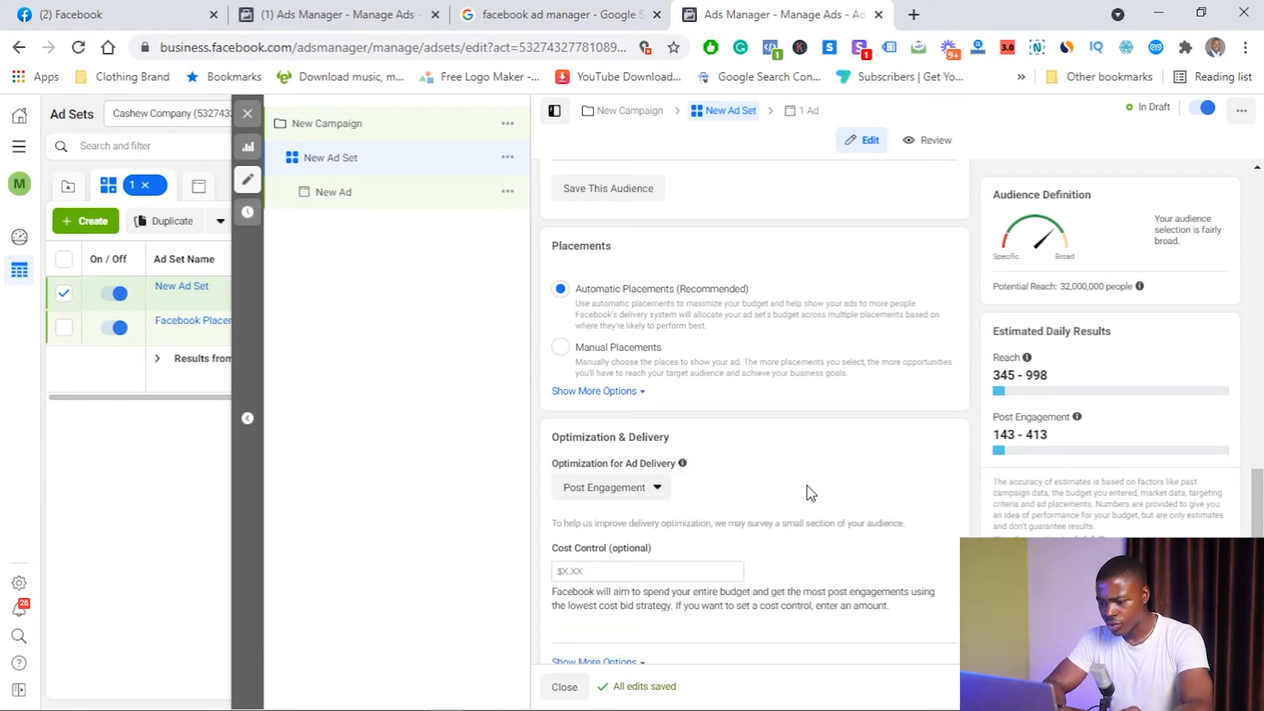
scroll(660, 469, "down", 1)
left_click(656, 457)
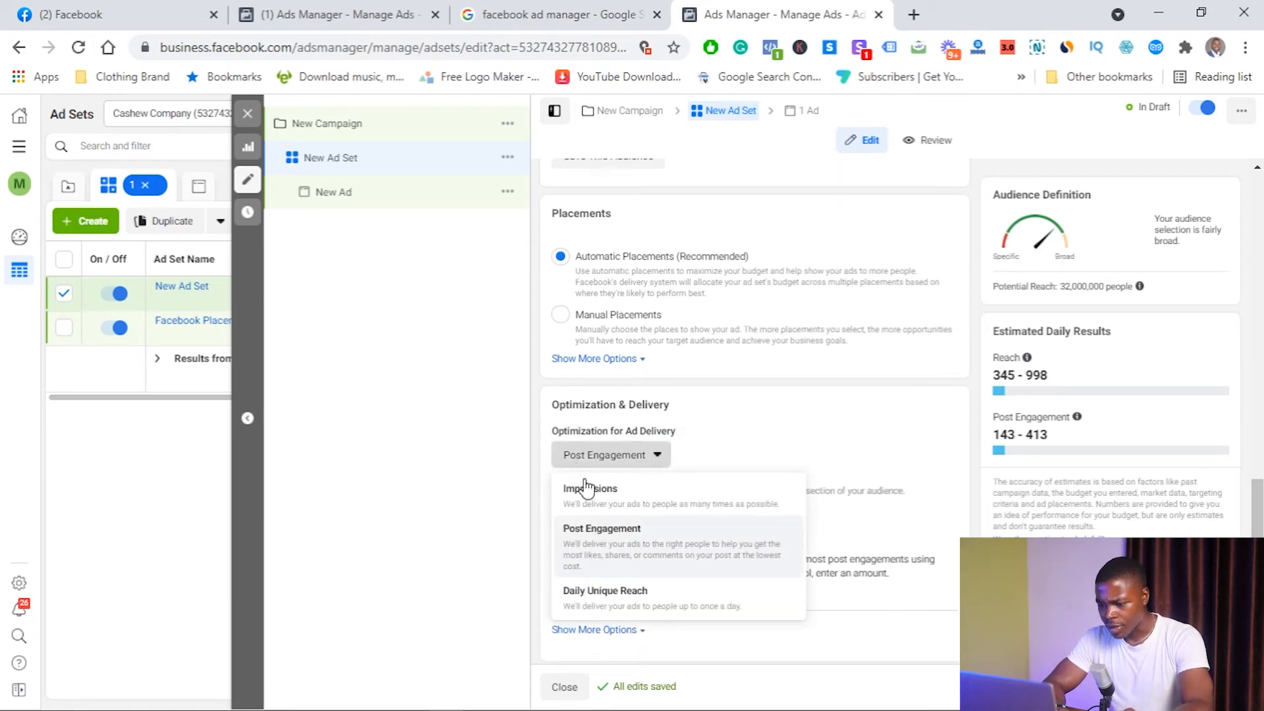
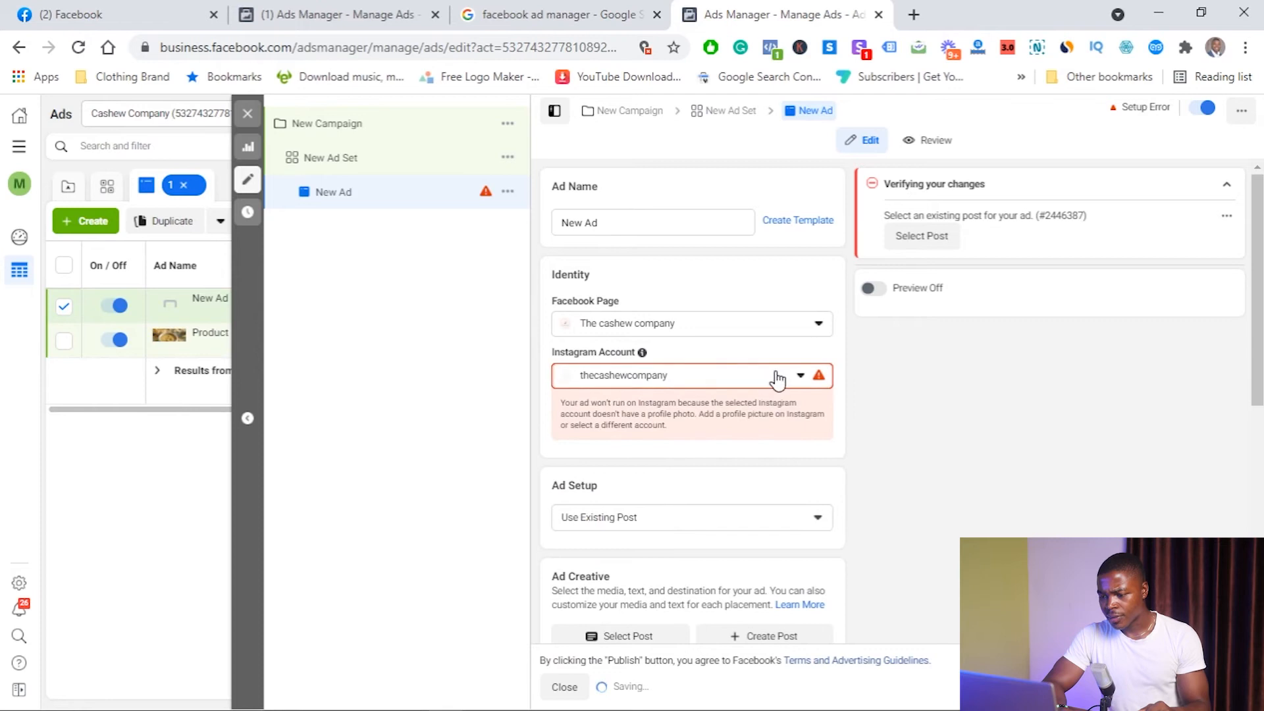
- Check the Instagram account choice for the new ad and review its setup, creative and tracking settings
left_click(778, 376)
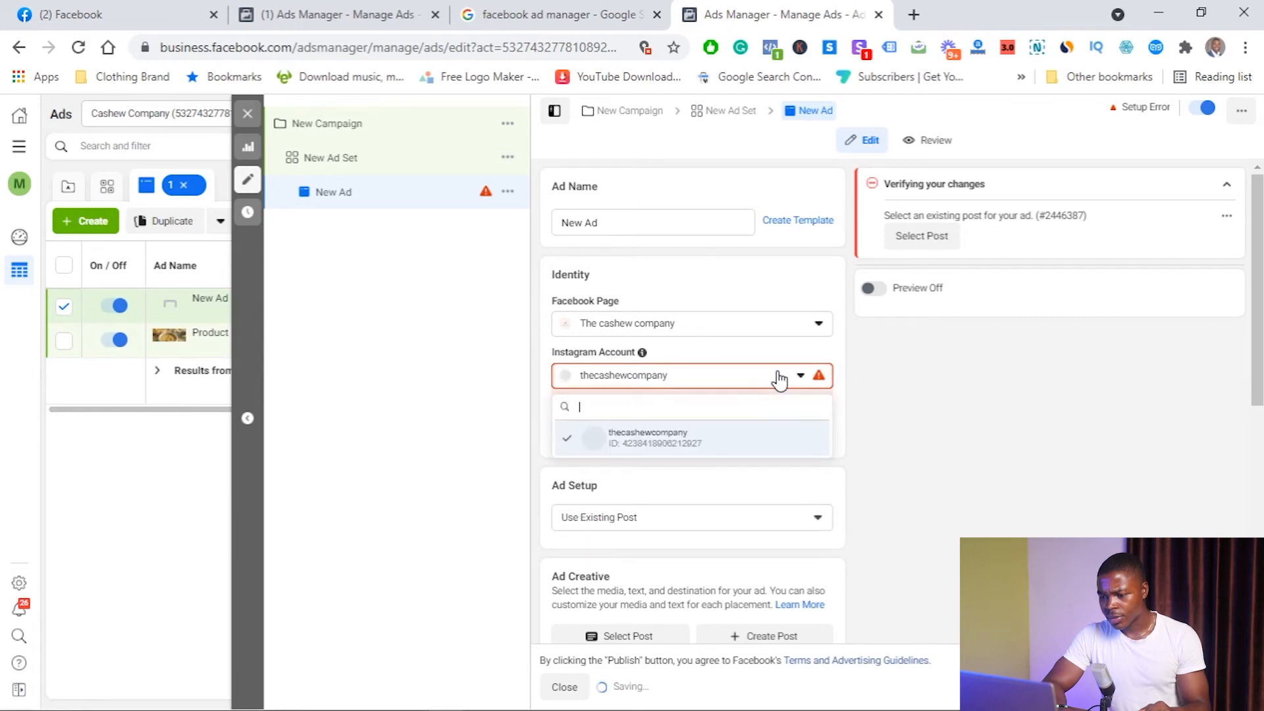
left_click(670, 440)
scroll(744, 428, "down", 1)
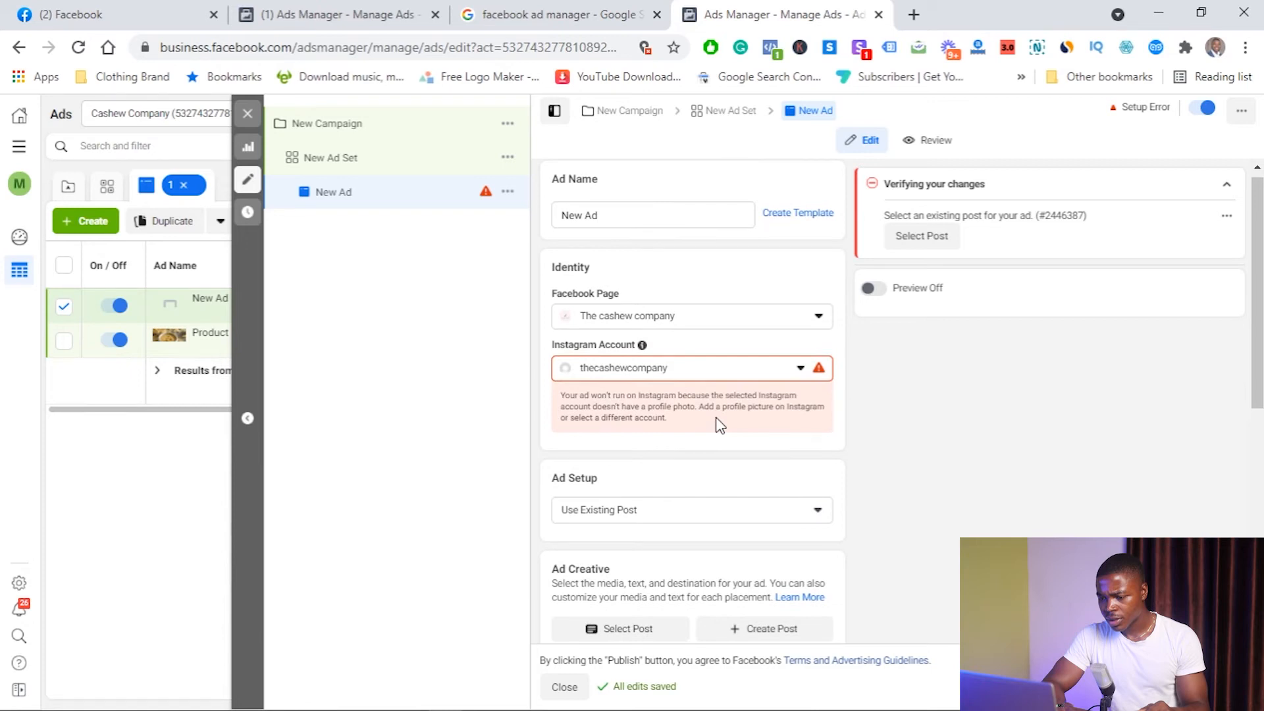
scroll(721, 424, "down", 5)
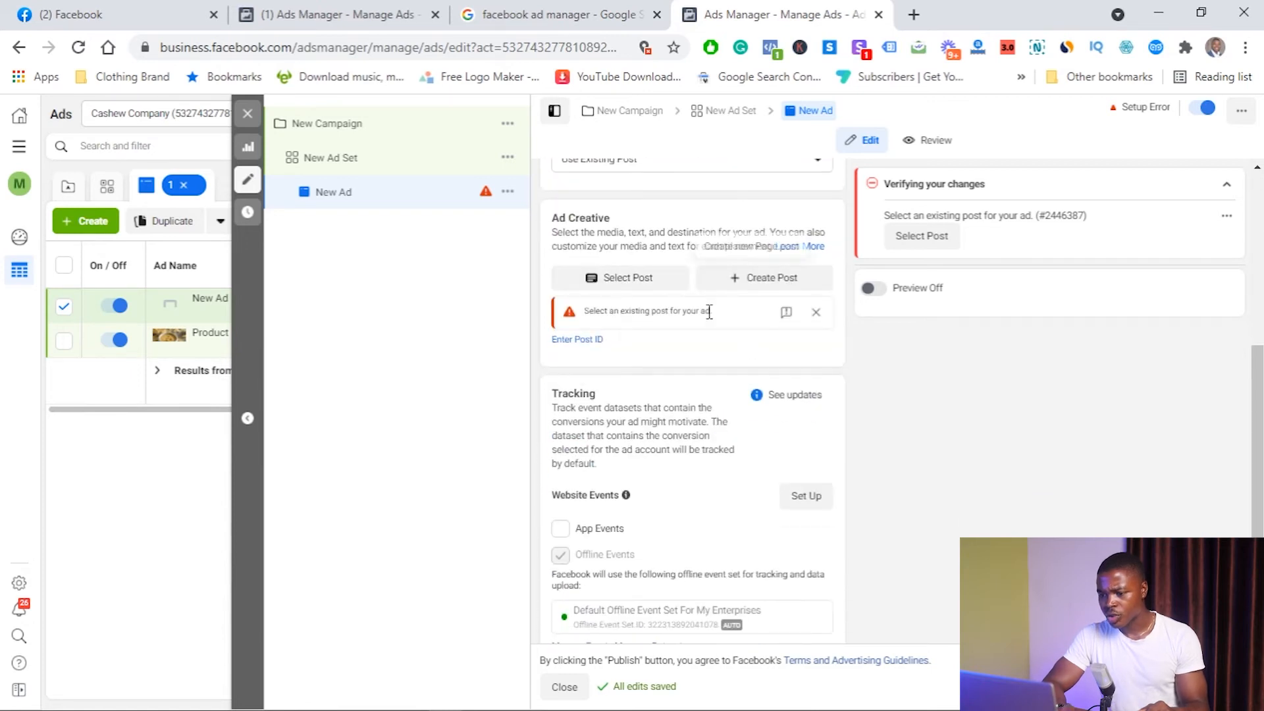
scroll(709, 314, "down", 2)
scroll(671, 418, "up", 1)
scroll(670, 418, "up", 2)
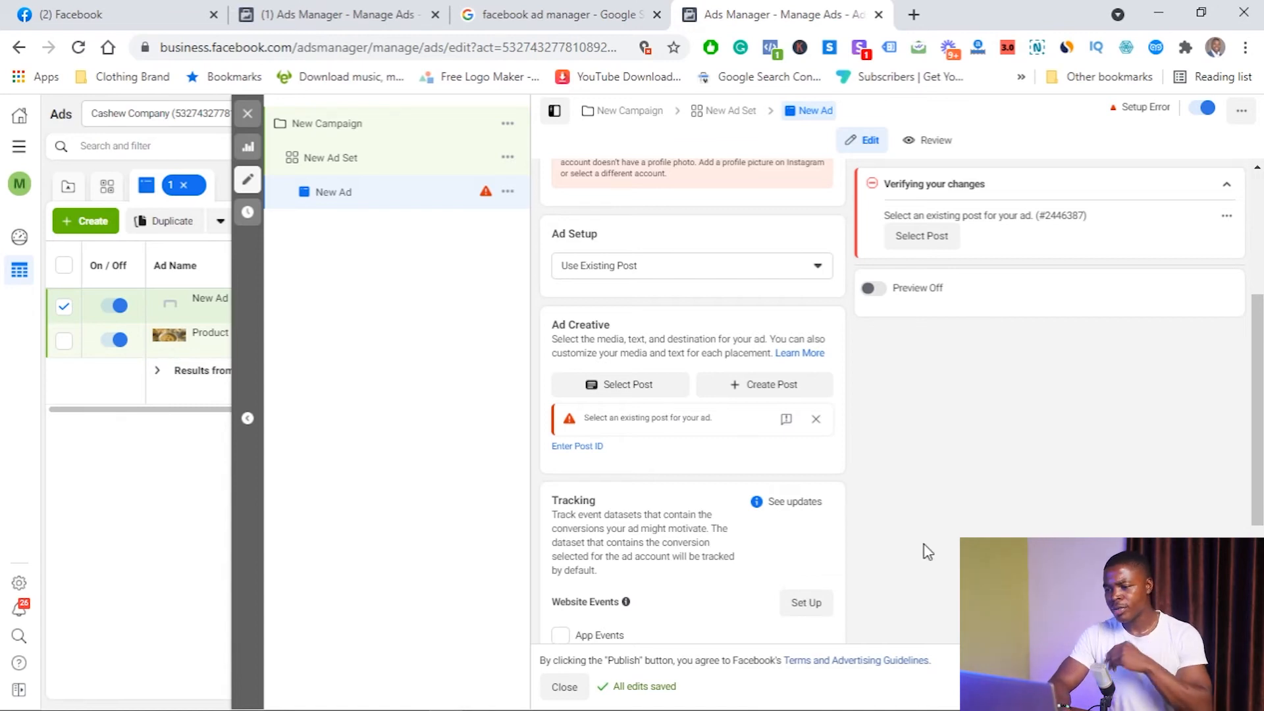
- Close the ad editor and open Events Manager
left_click(254, 116)
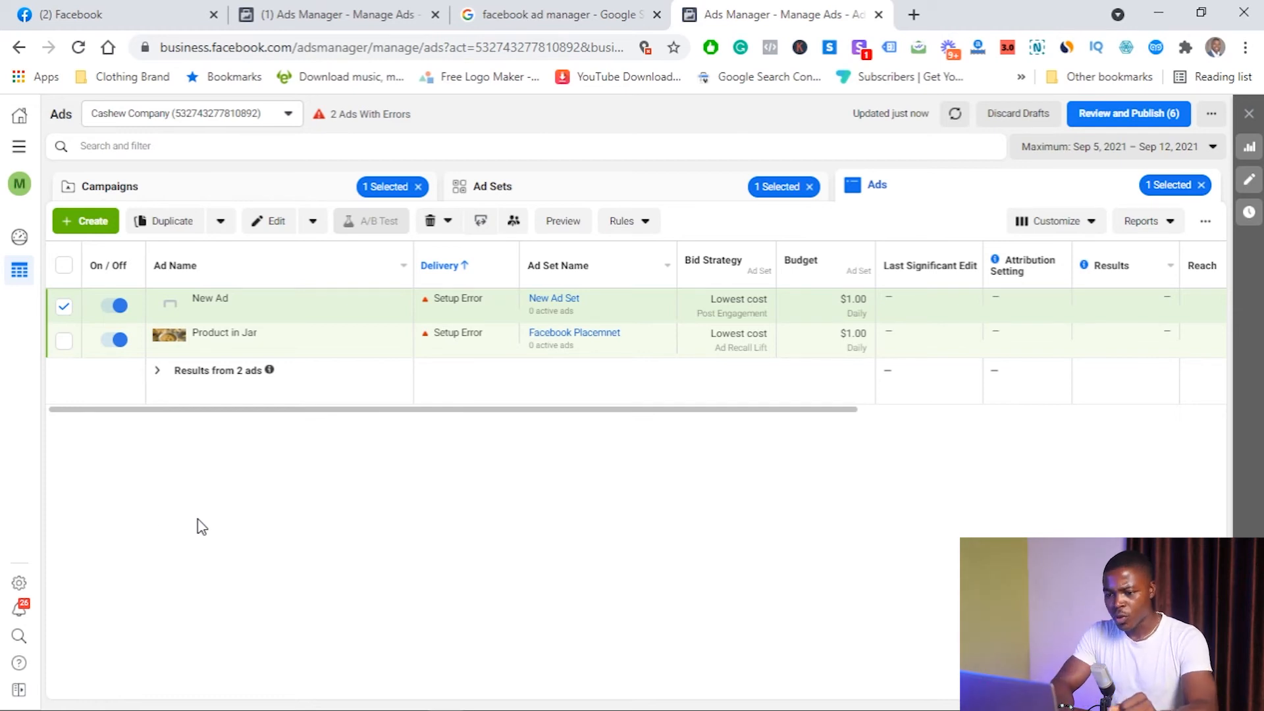
left_click(18, 149)
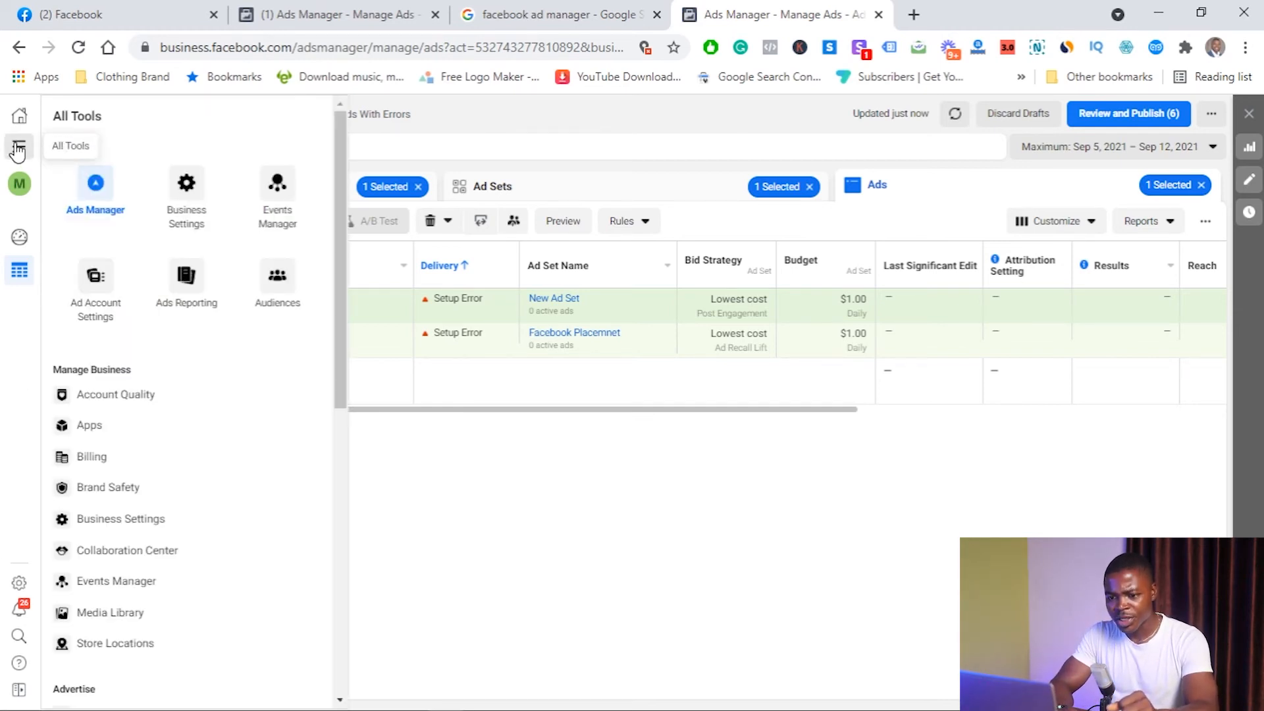
left_click(276, 202)
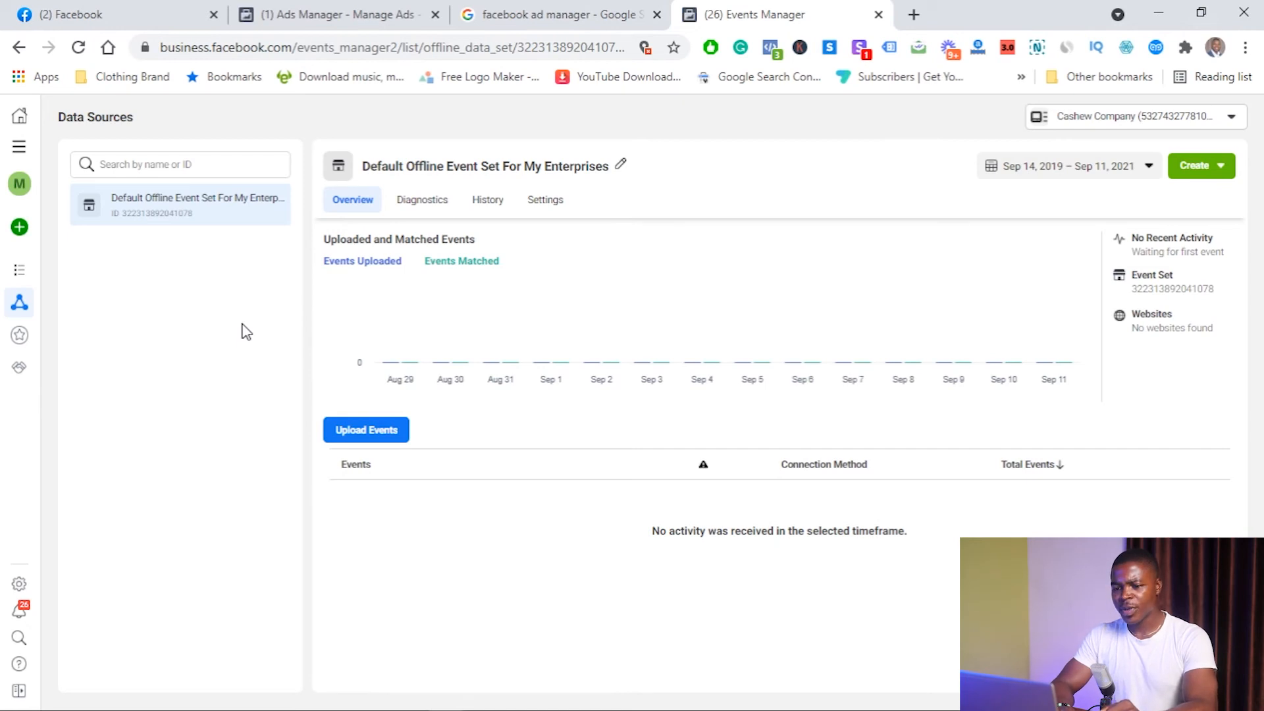
- Connect a new Web data source with Facebook Pixel as the connection method, and proceed past the pixel introduction
mouse_move(20, 231)
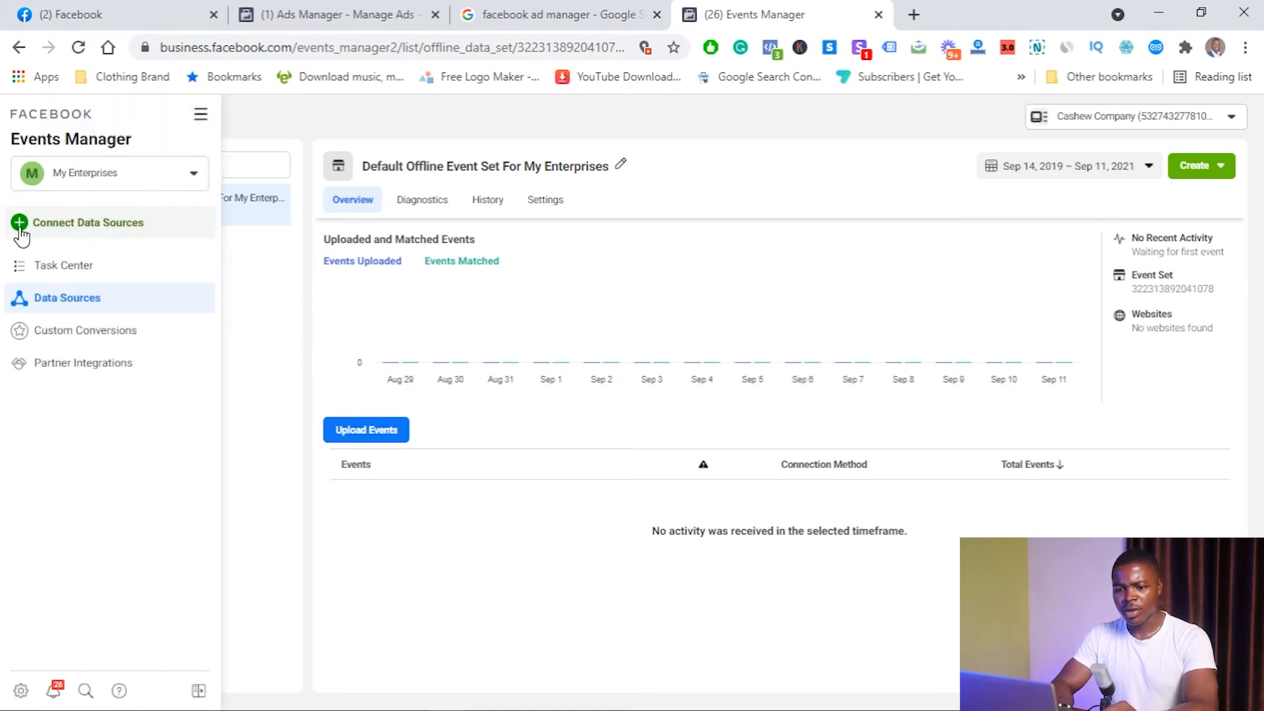
left_click(20, 226)
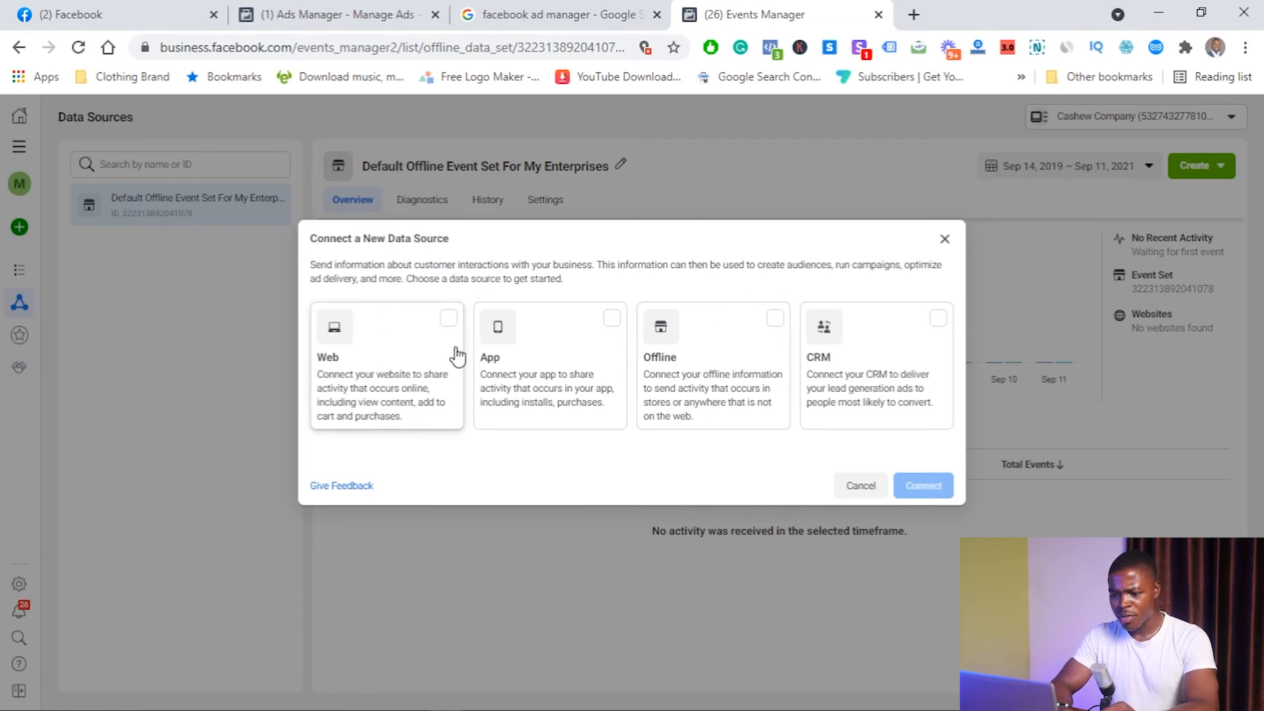
left_click(402, 341)
left_click(947, 485)
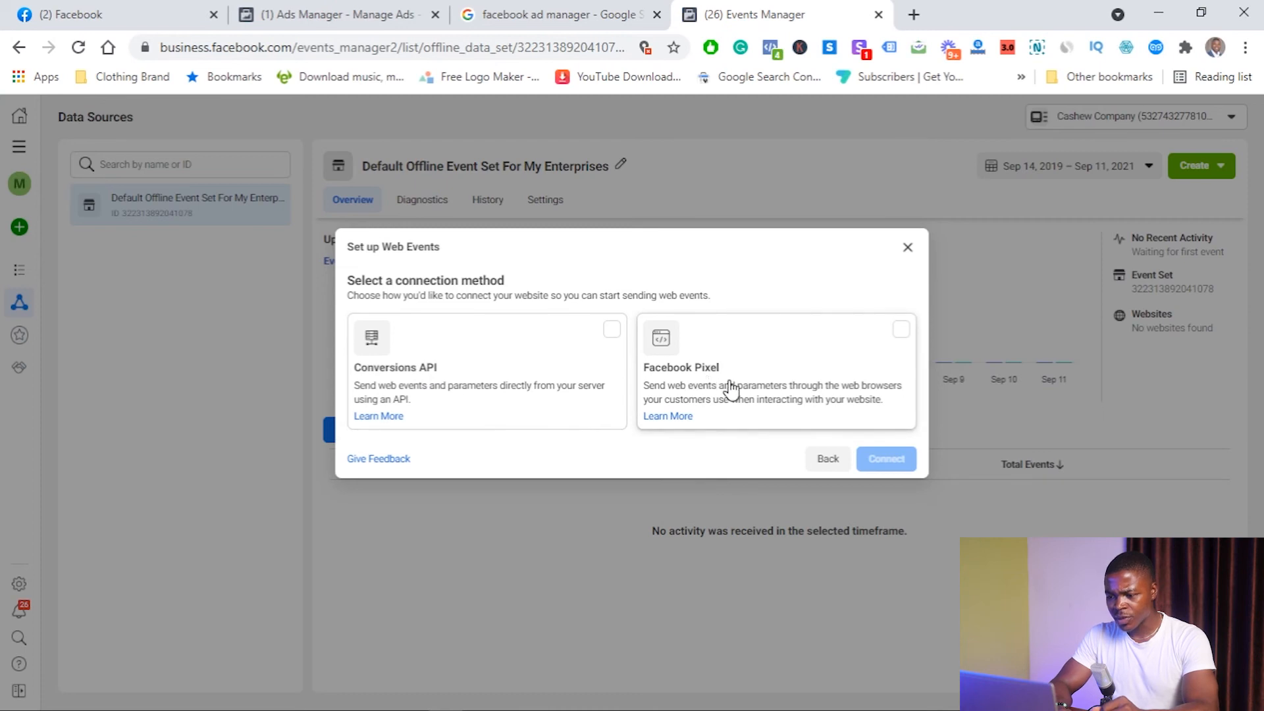
left_click(780, 377)
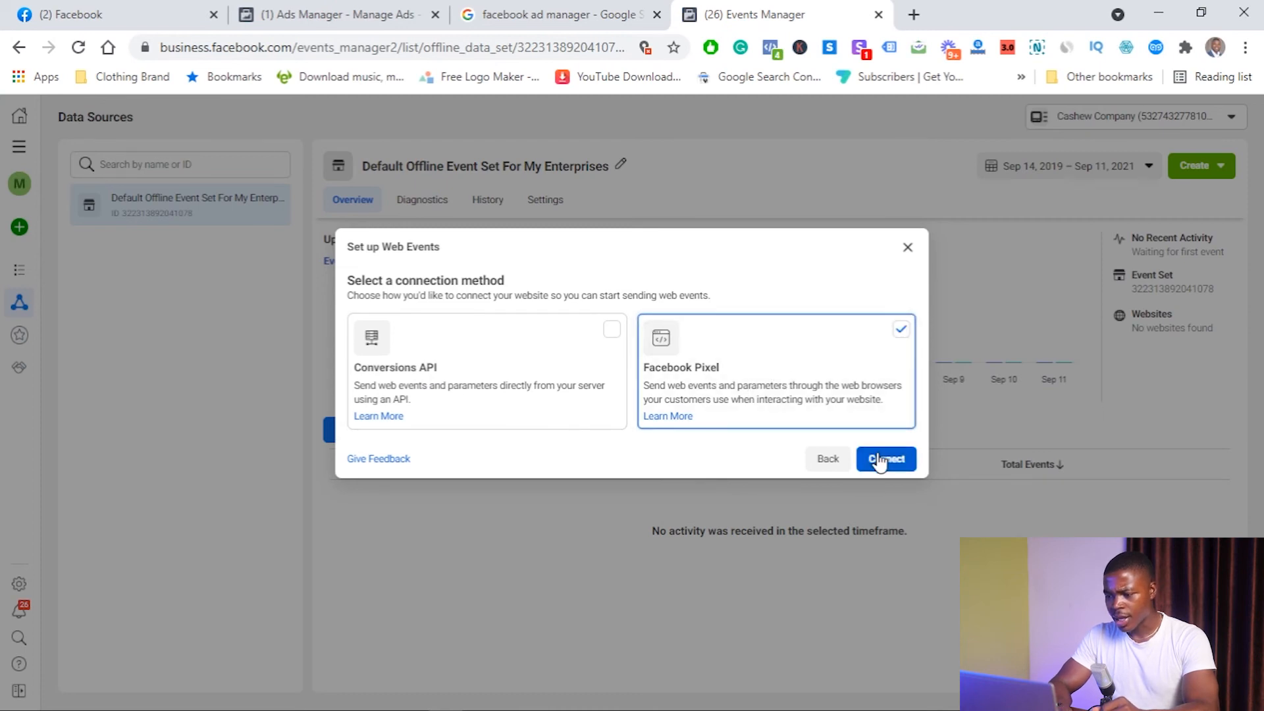
left_click(882, 460)
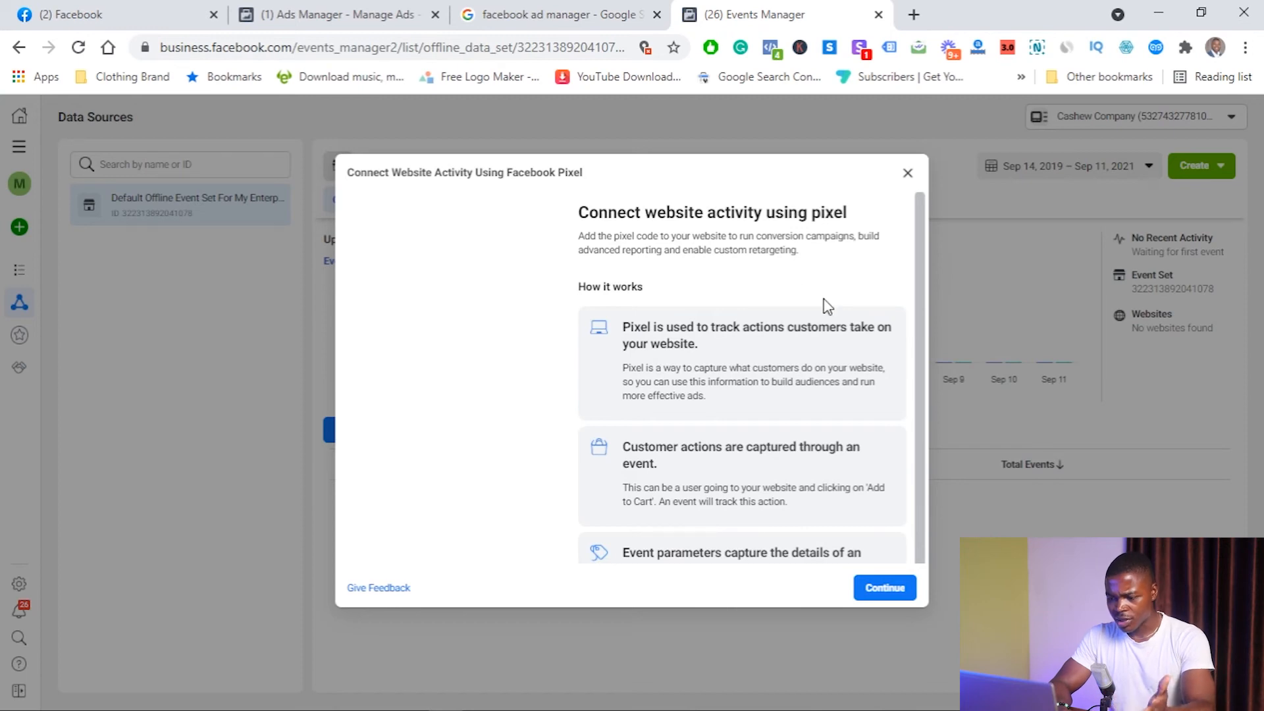
scroll(824, 308, "down", 2)
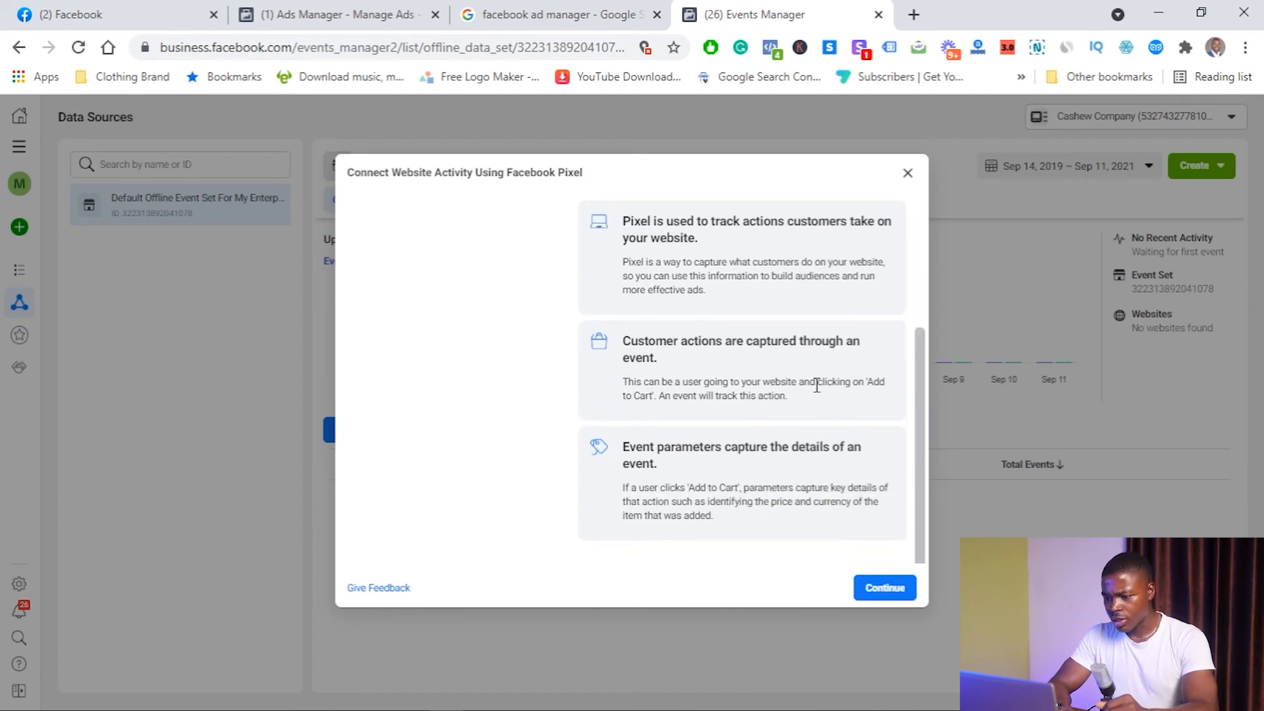
scroll(816, 385, "up", 2)
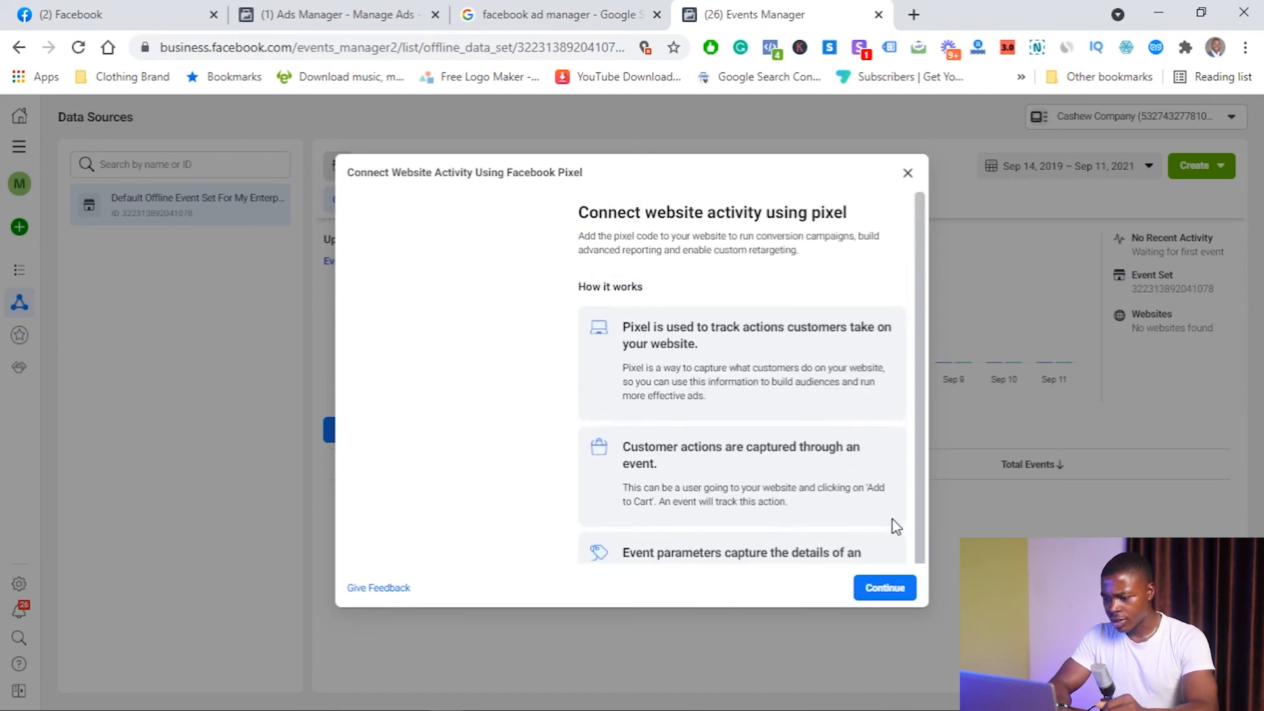
scroll(851, 519, "down", 3)
left_click(885, 588)
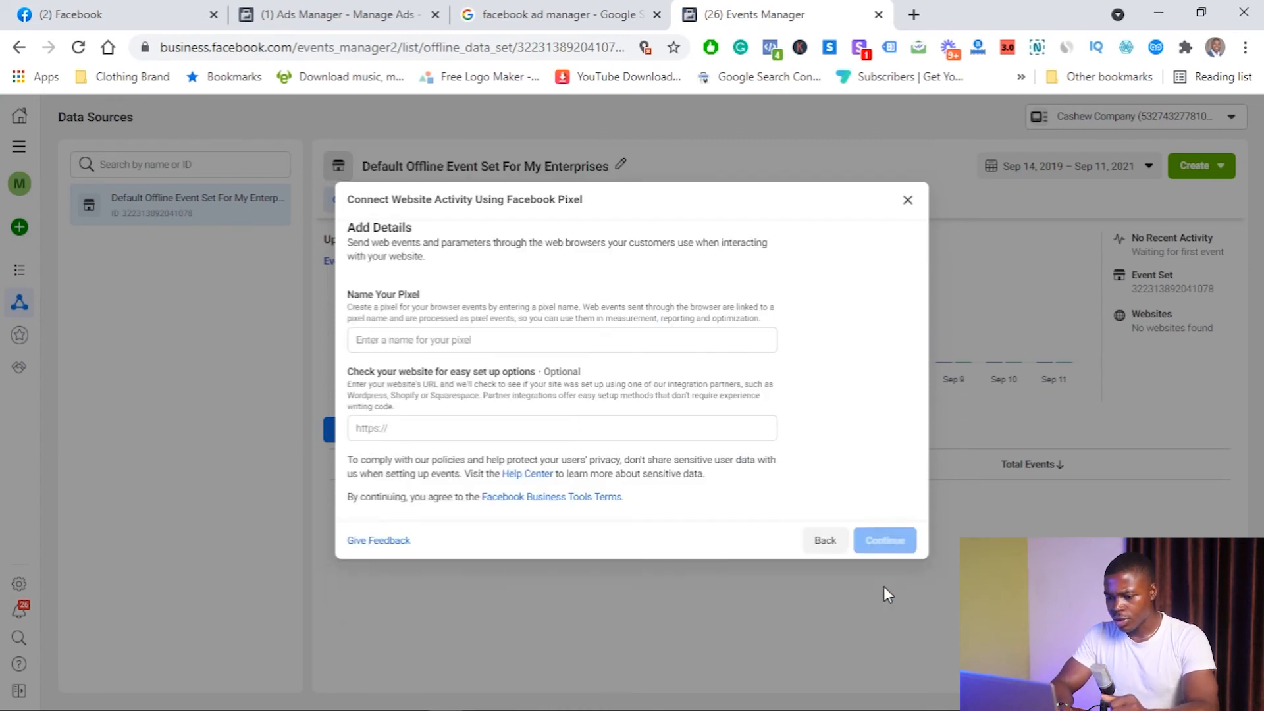
- Name the pixel "Cashew Company - Pixel" and activate the optional website URL field
left_click(447, 335)
type("Cas")
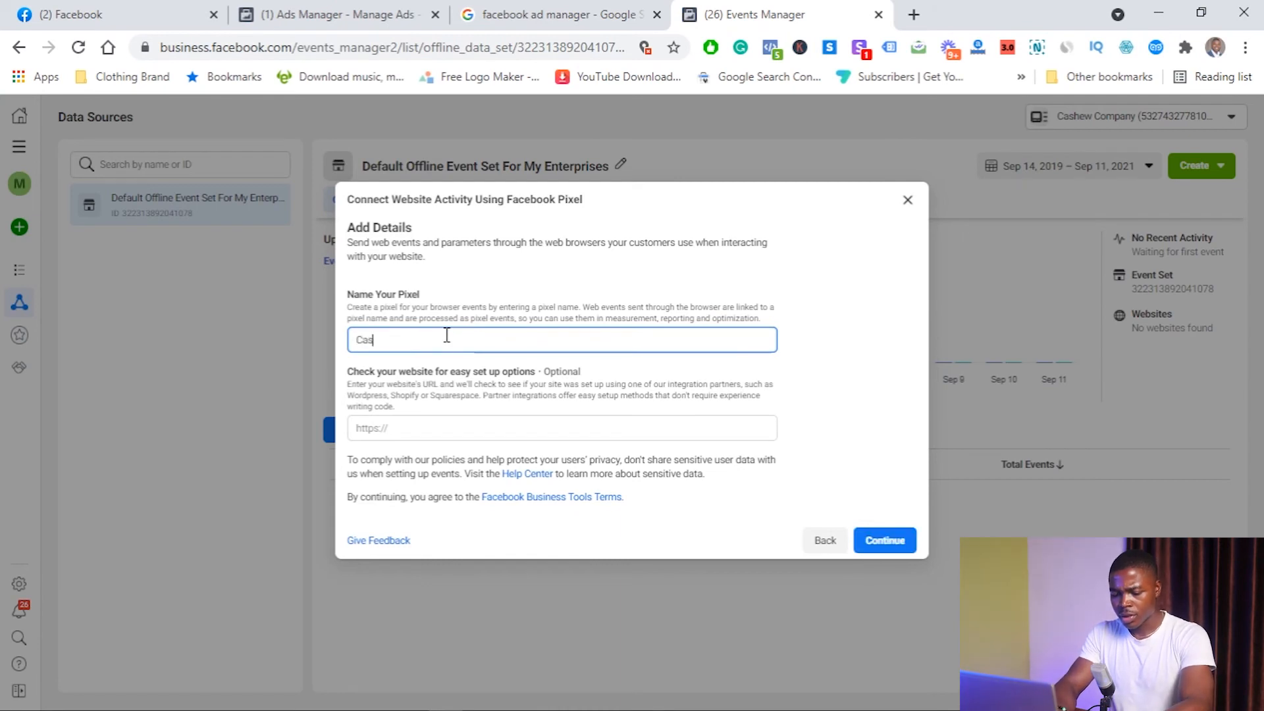
type("hew Nut Company")
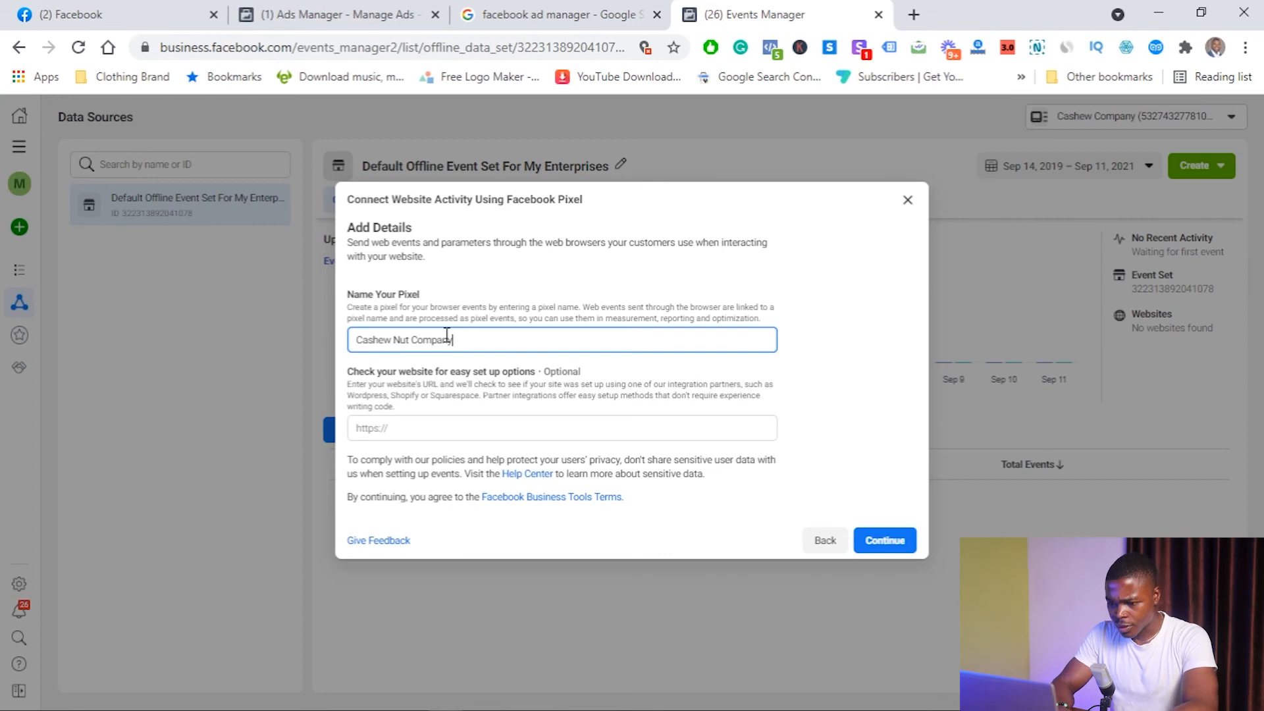
left_click(410, 337)
key("BackSpace")
key("BackSpace")
key("BackSpace")
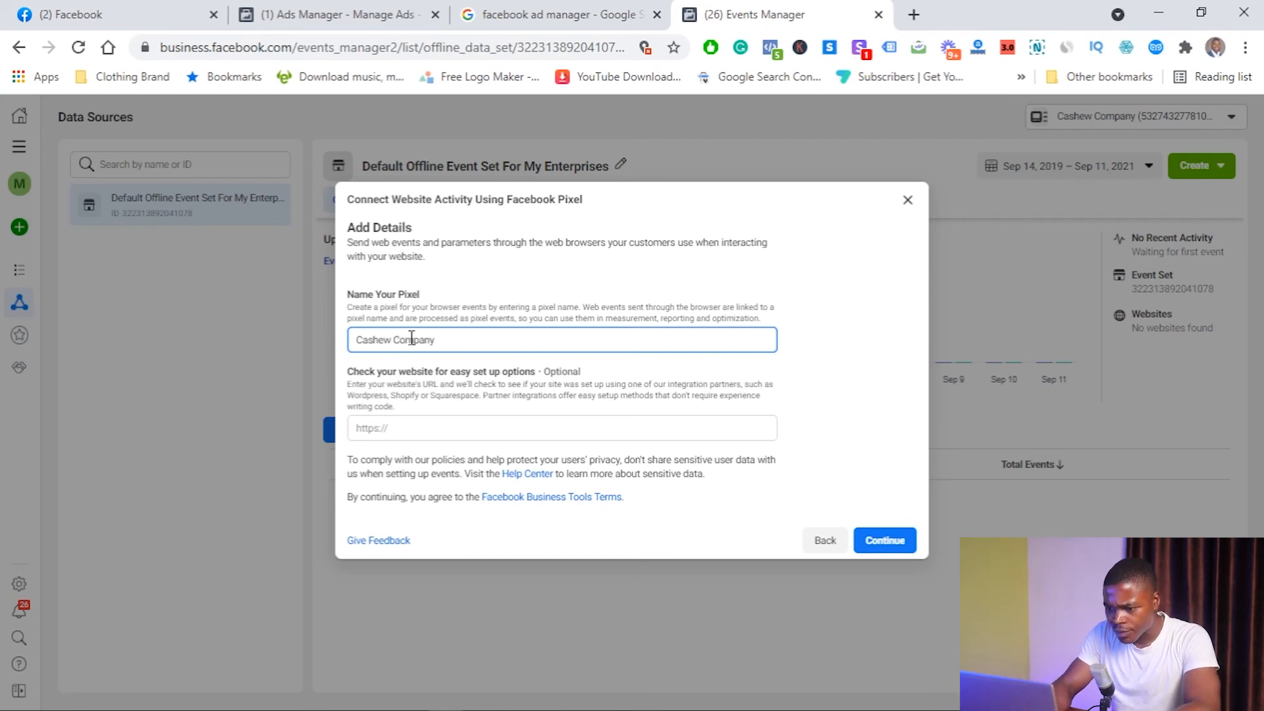
key("BackSpace")
left_click(456, 343)
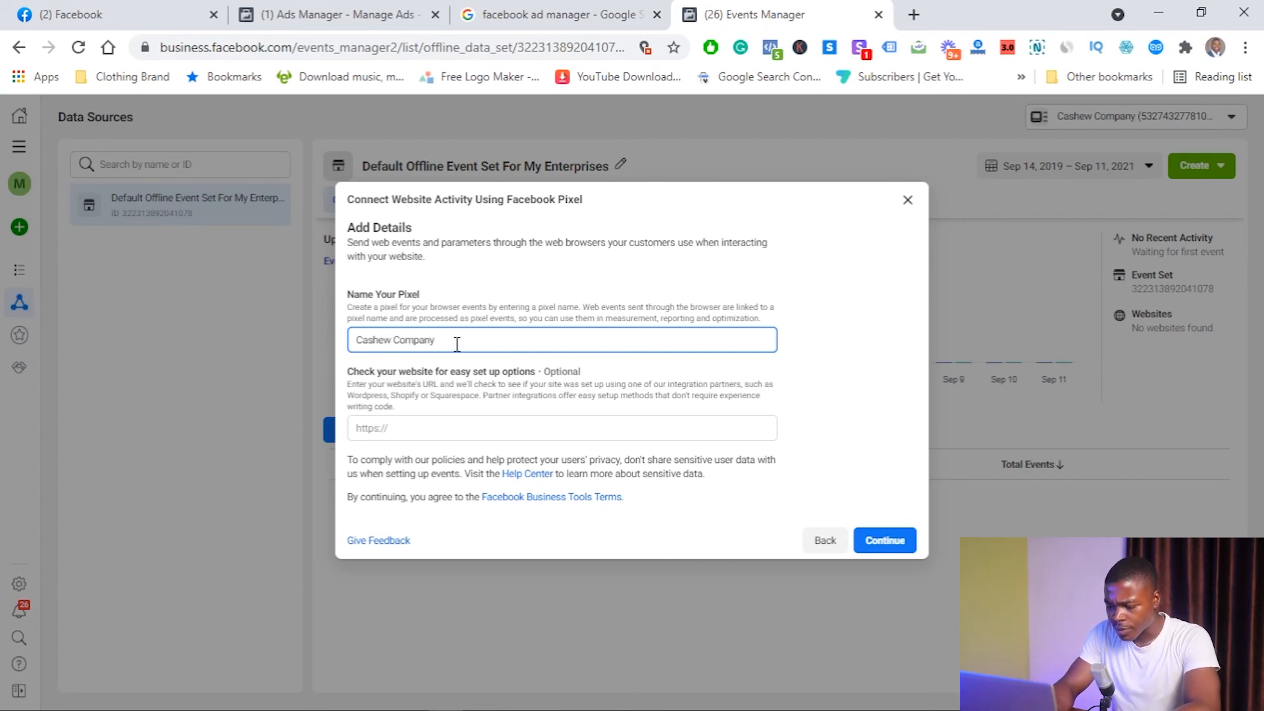
type("- Pixel")
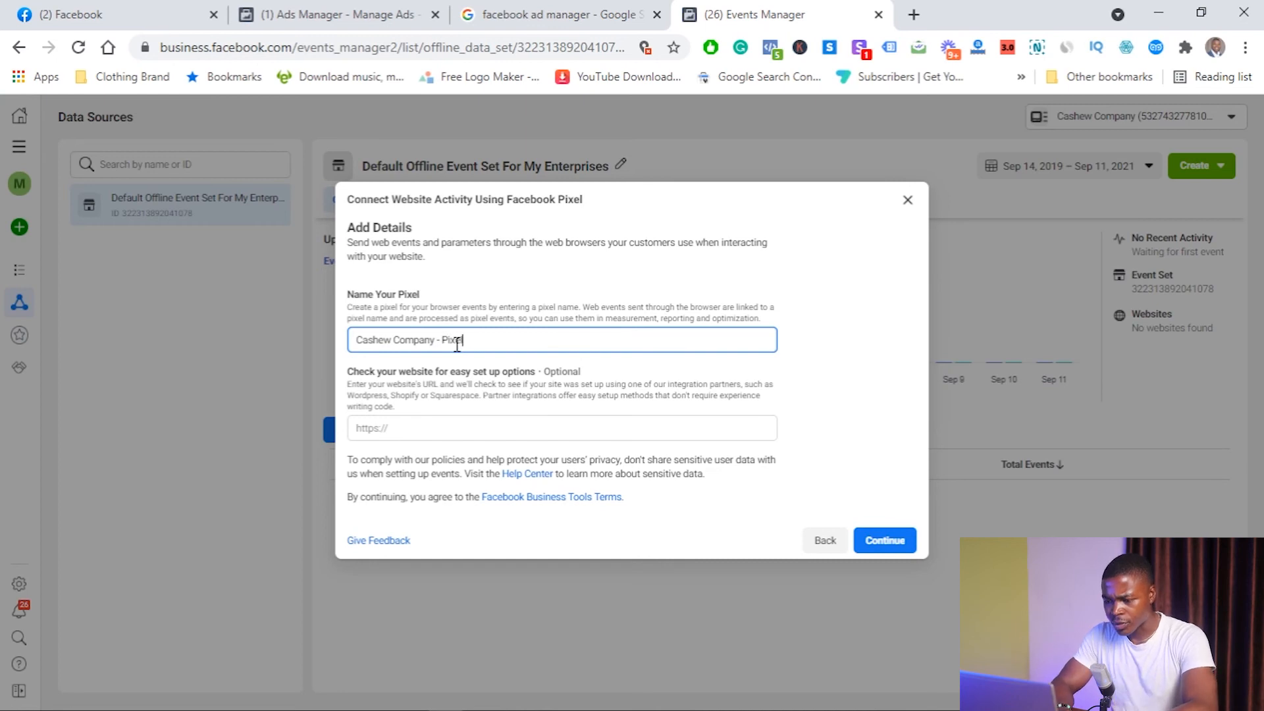
left_click(420, 433)
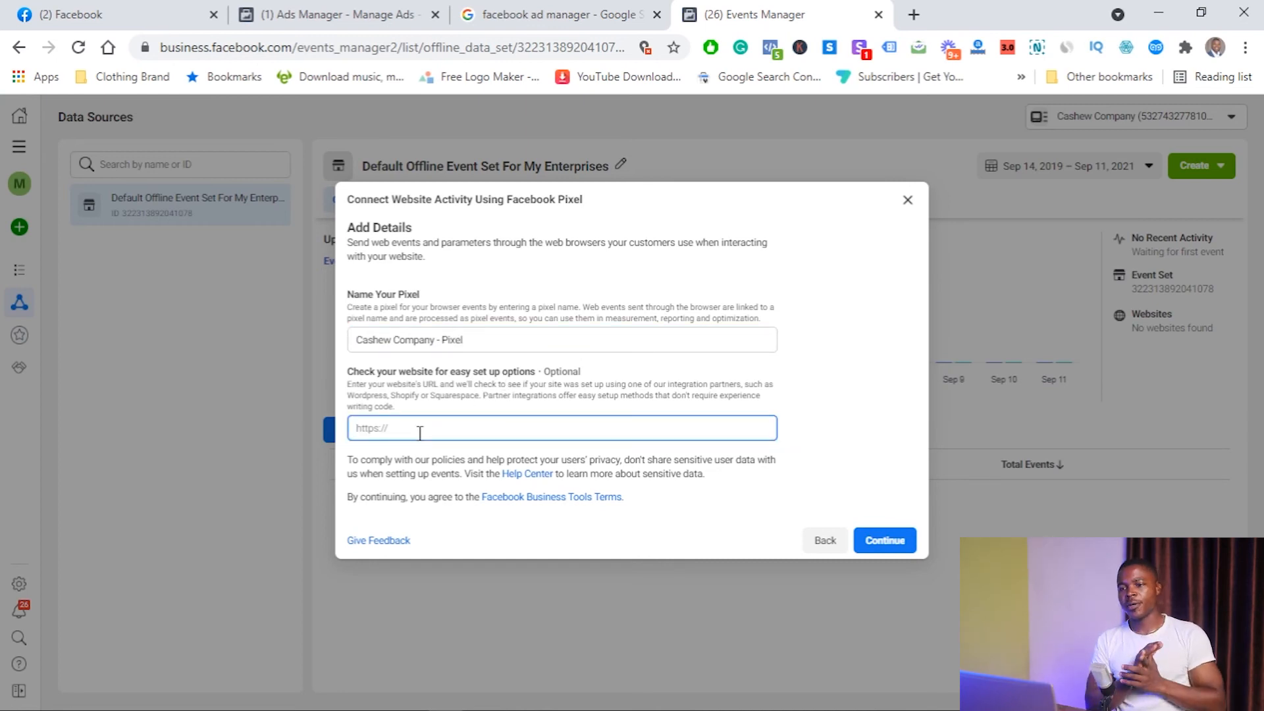
- Enter dulphdigital.com.ng as the website to check for easy setup options and continue creating the pixel
type("dulph")
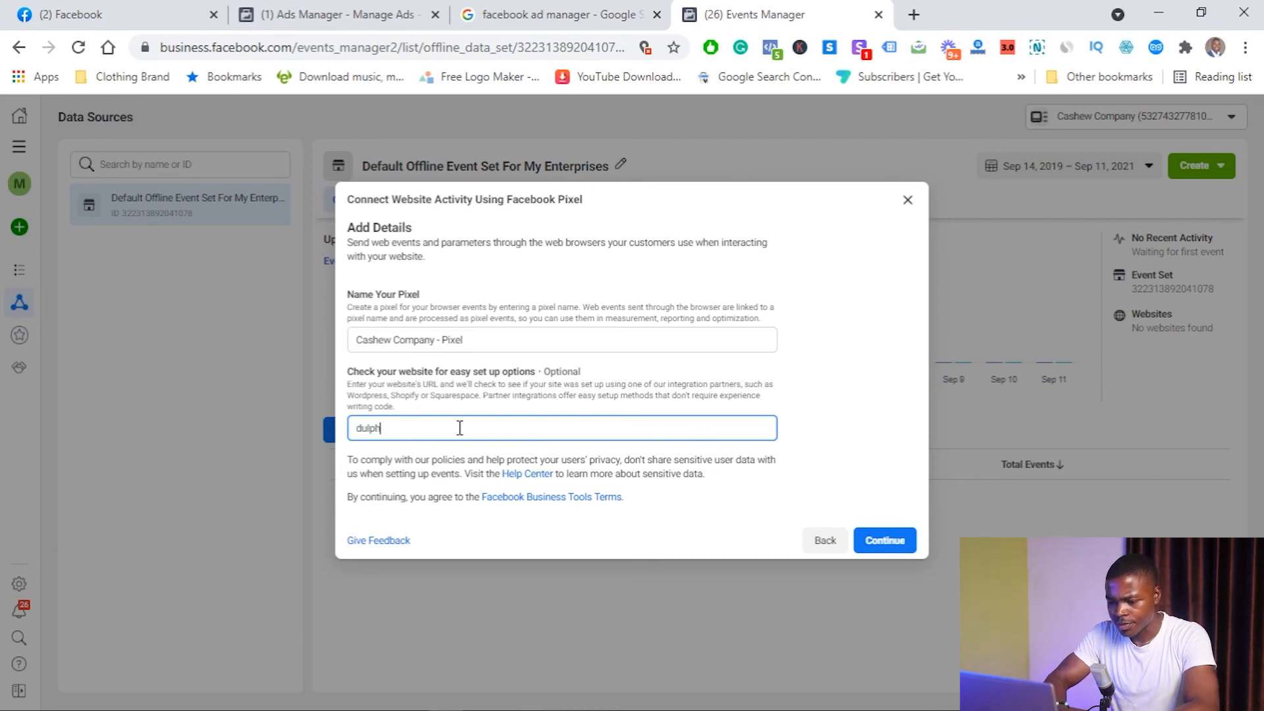
type("digital")
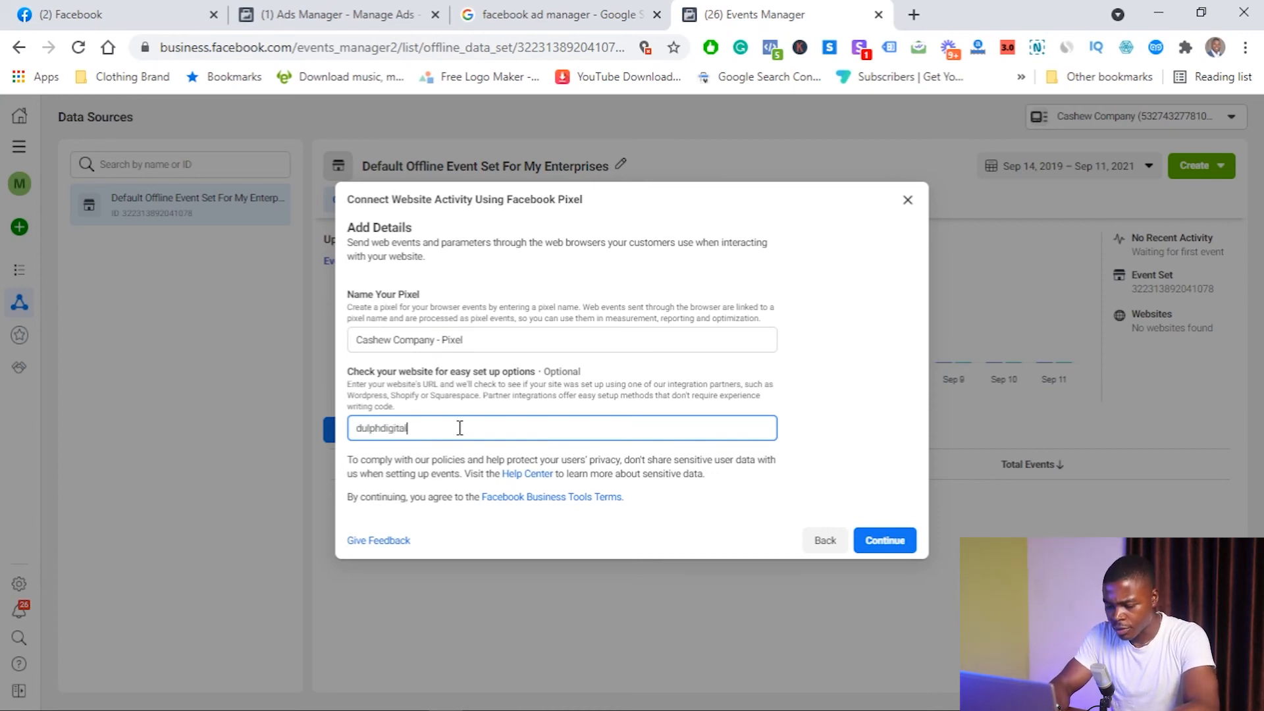
type(".com.ng")
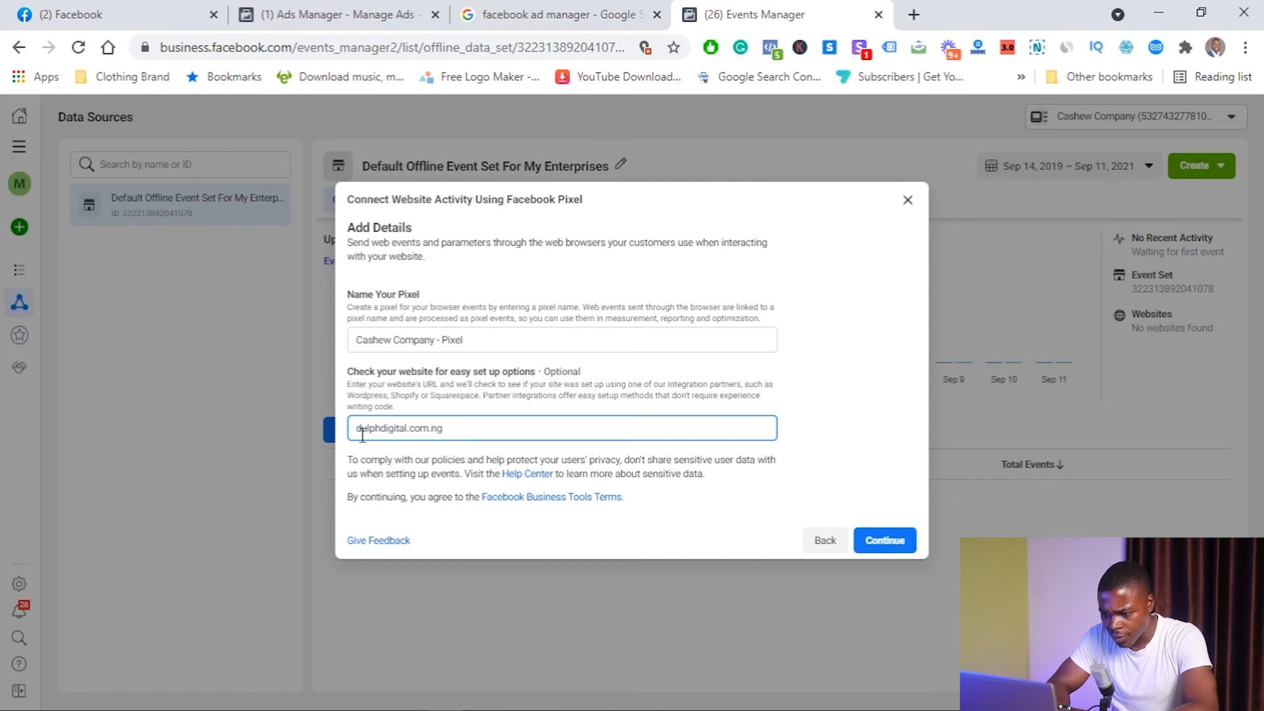
left_click(881, 547)
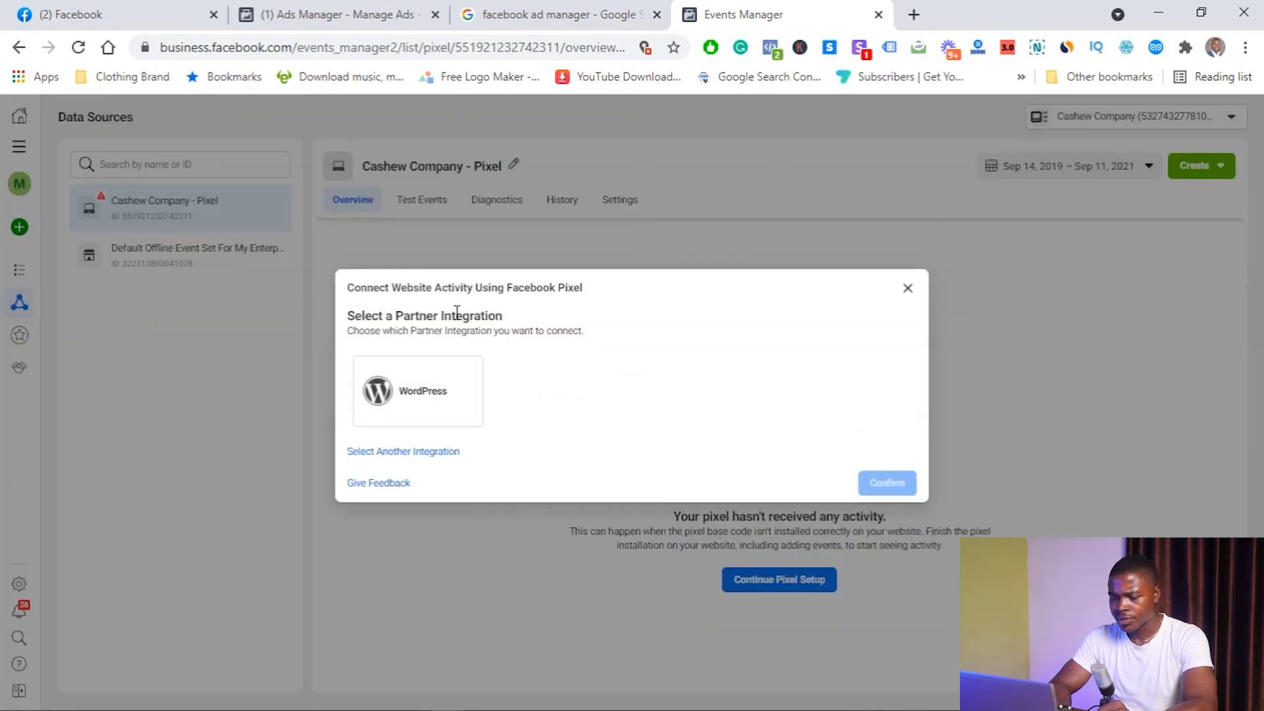
- Select WordPress as the pixel's partner integration, view its plugin installation and connection instructions, and close the setup
left_click(437, 398)
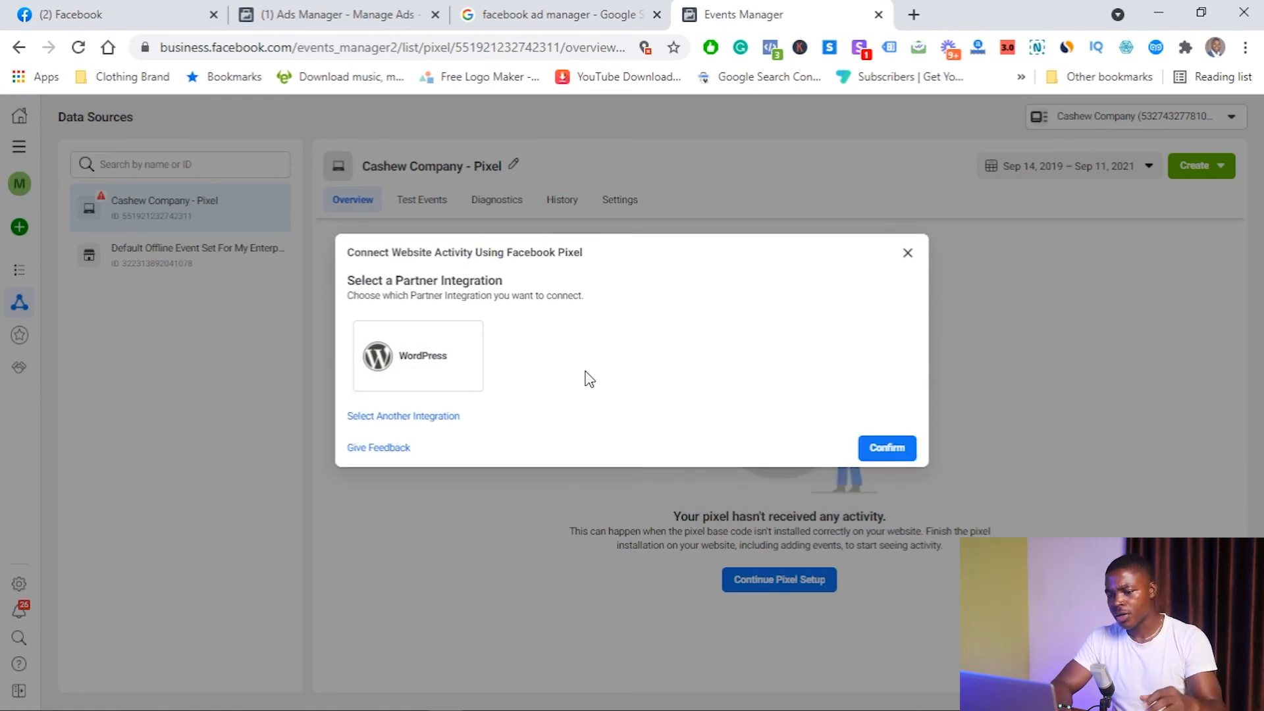
left_click(905, 452)
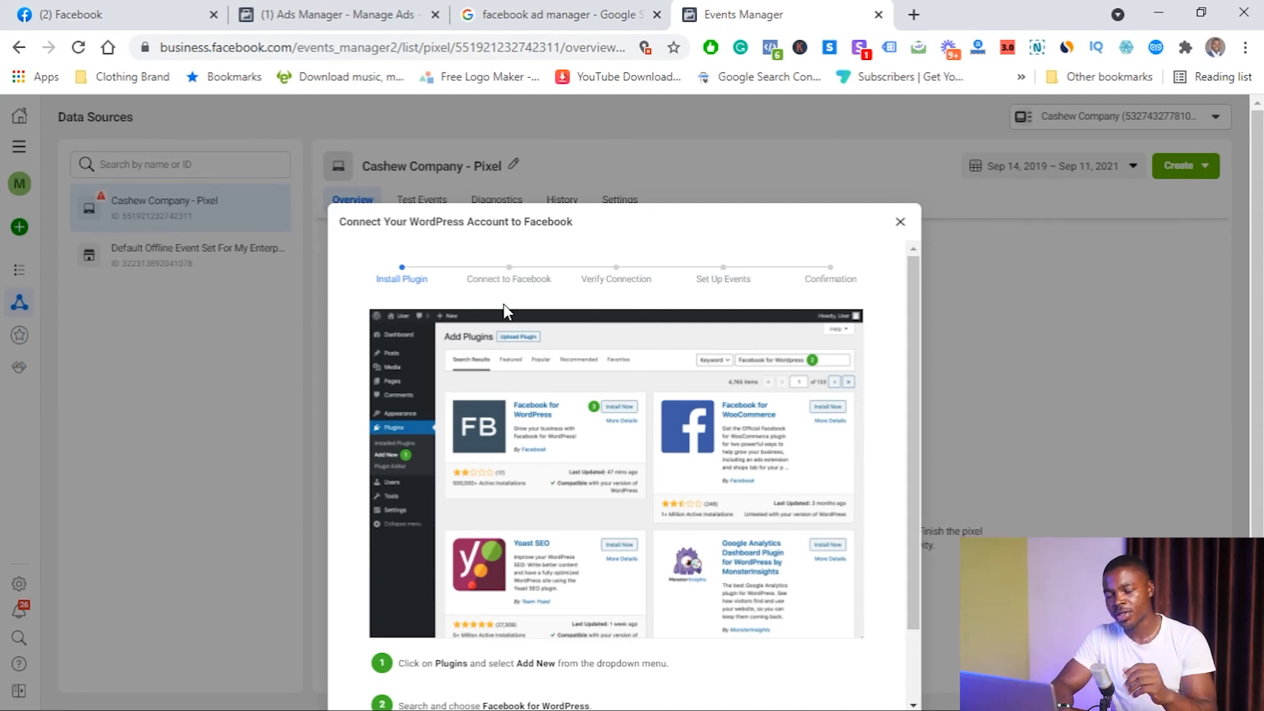
scroll(565, 346, "down", 1)
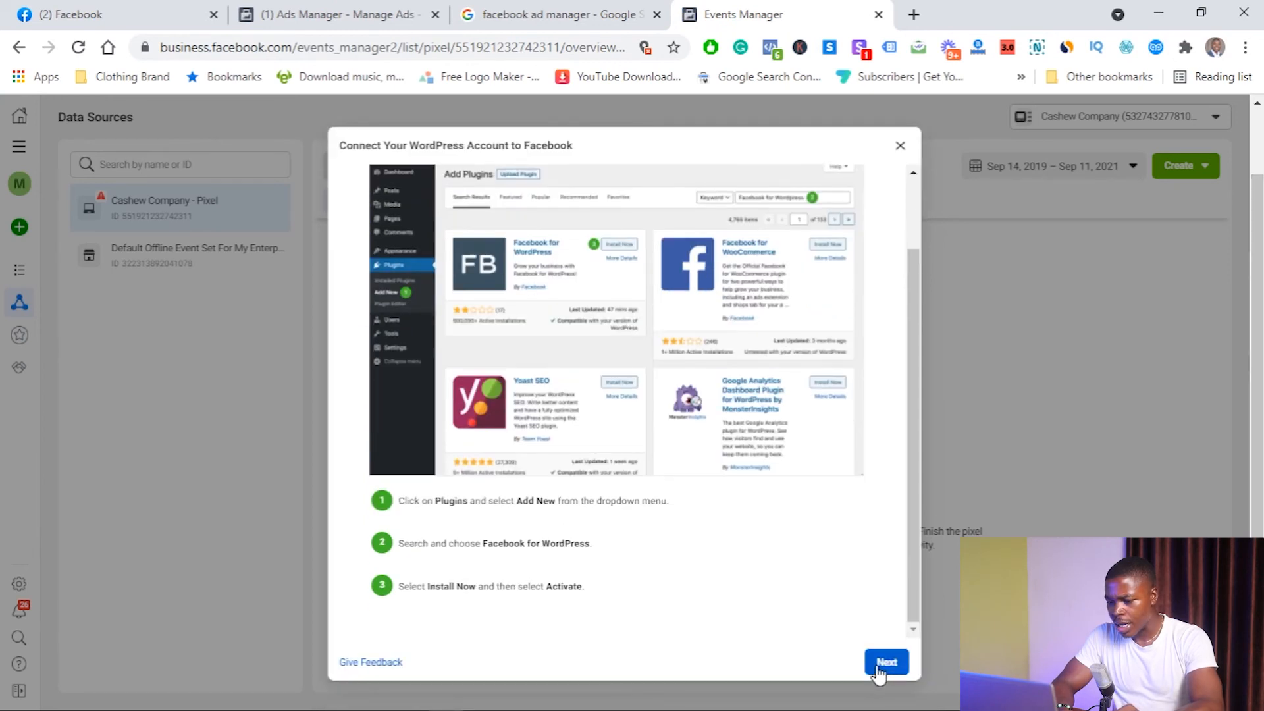
left_click(880, 667)
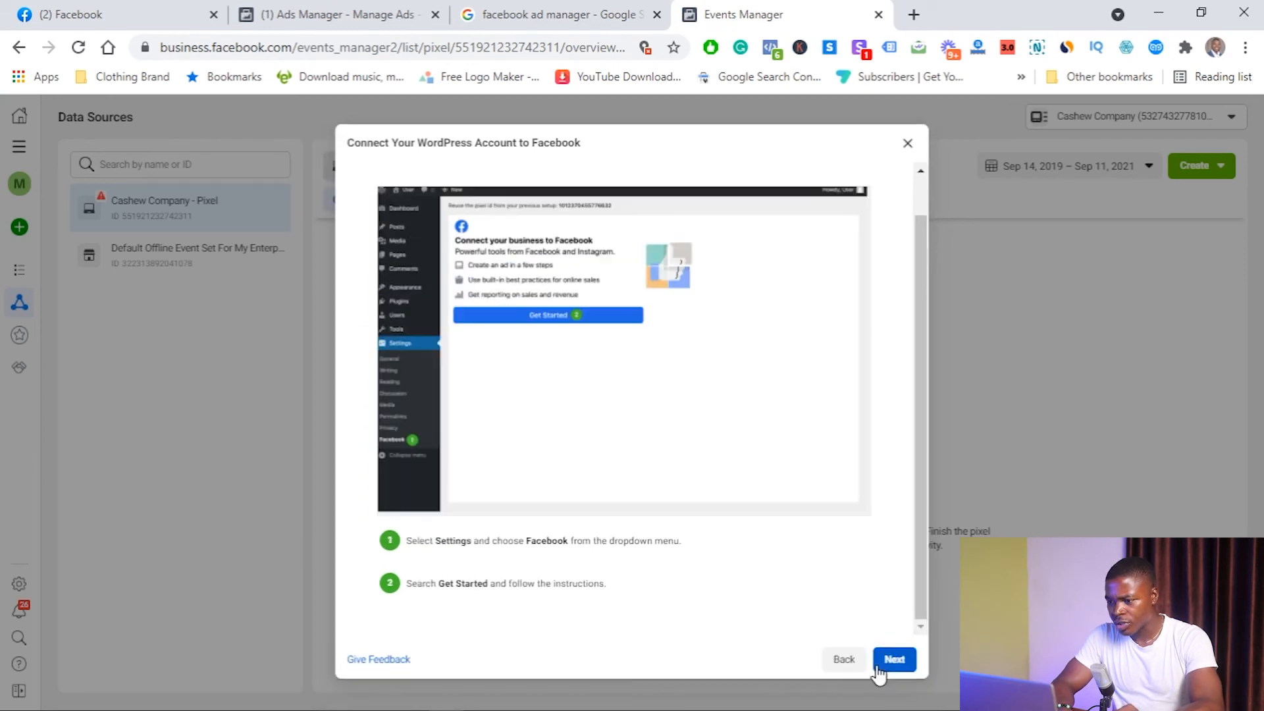
left_click(908, 144)
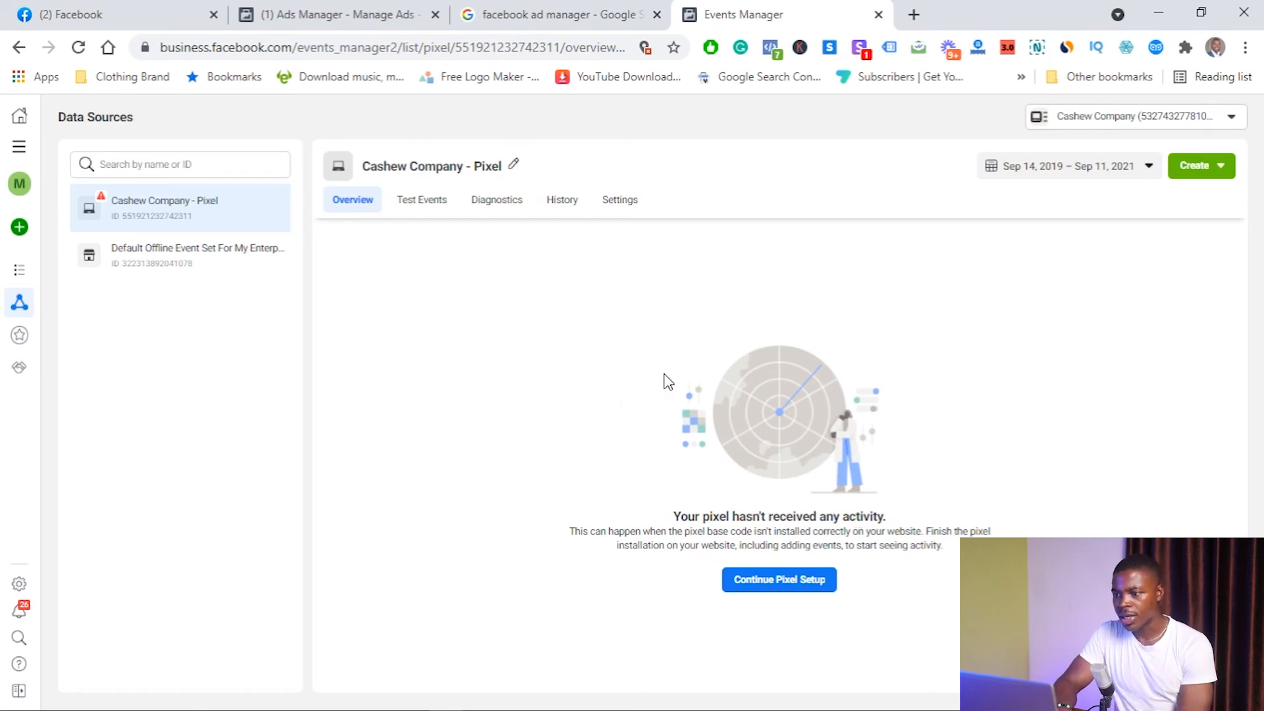
- Open dulphdigital.com.ng in a new browser tab and check its installed pixels with Facebook Pixel Helper
left_click(914, 14)
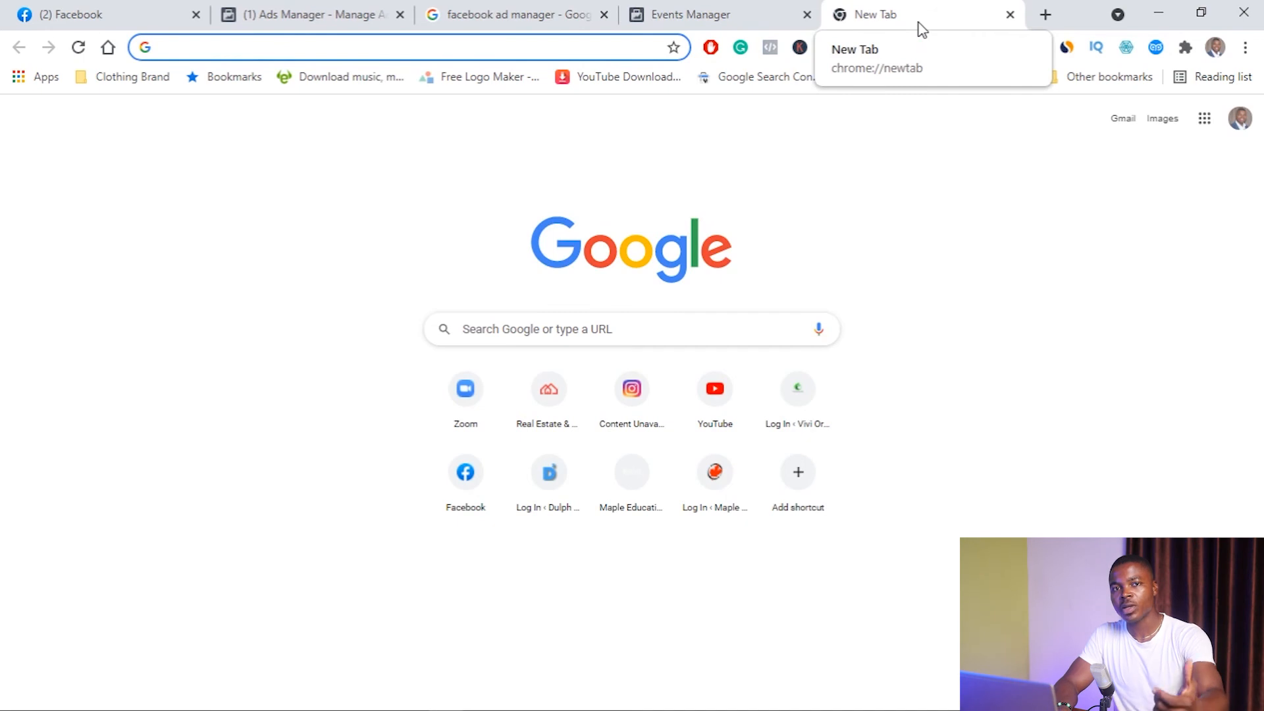
left_click(586, 51)
type("dulphdigital.com.ng")
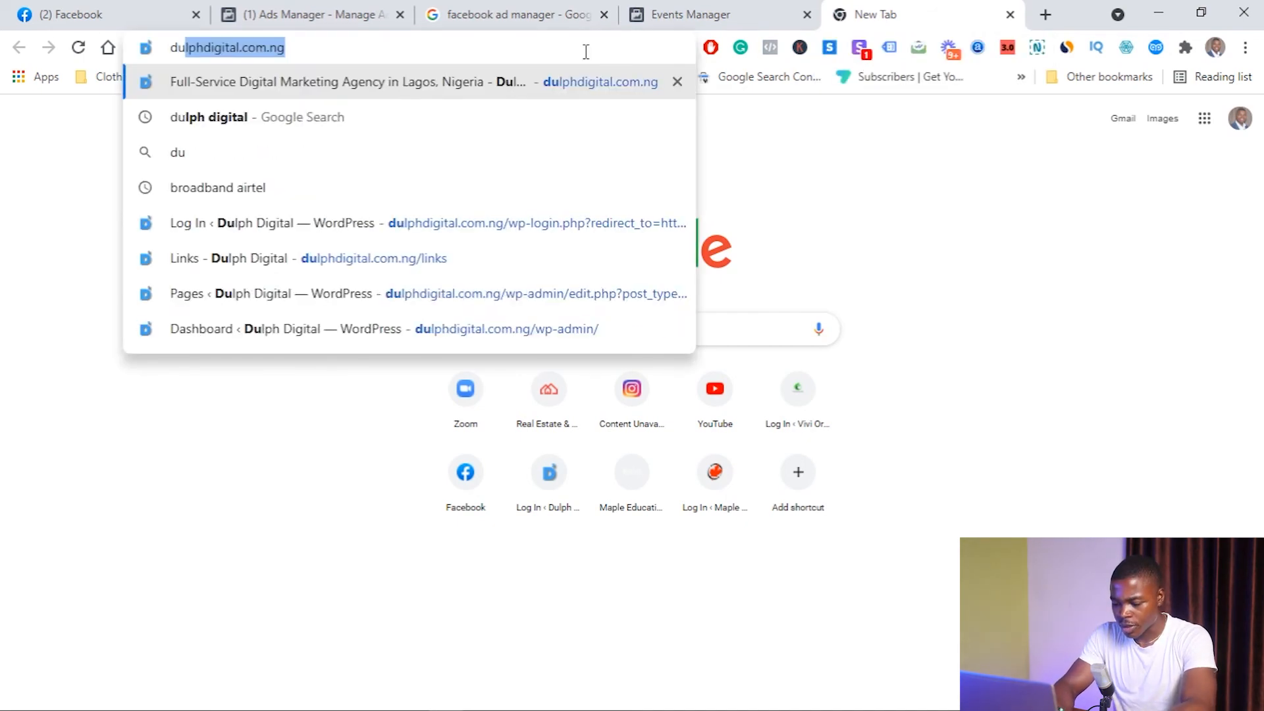
left_click(414, 88)
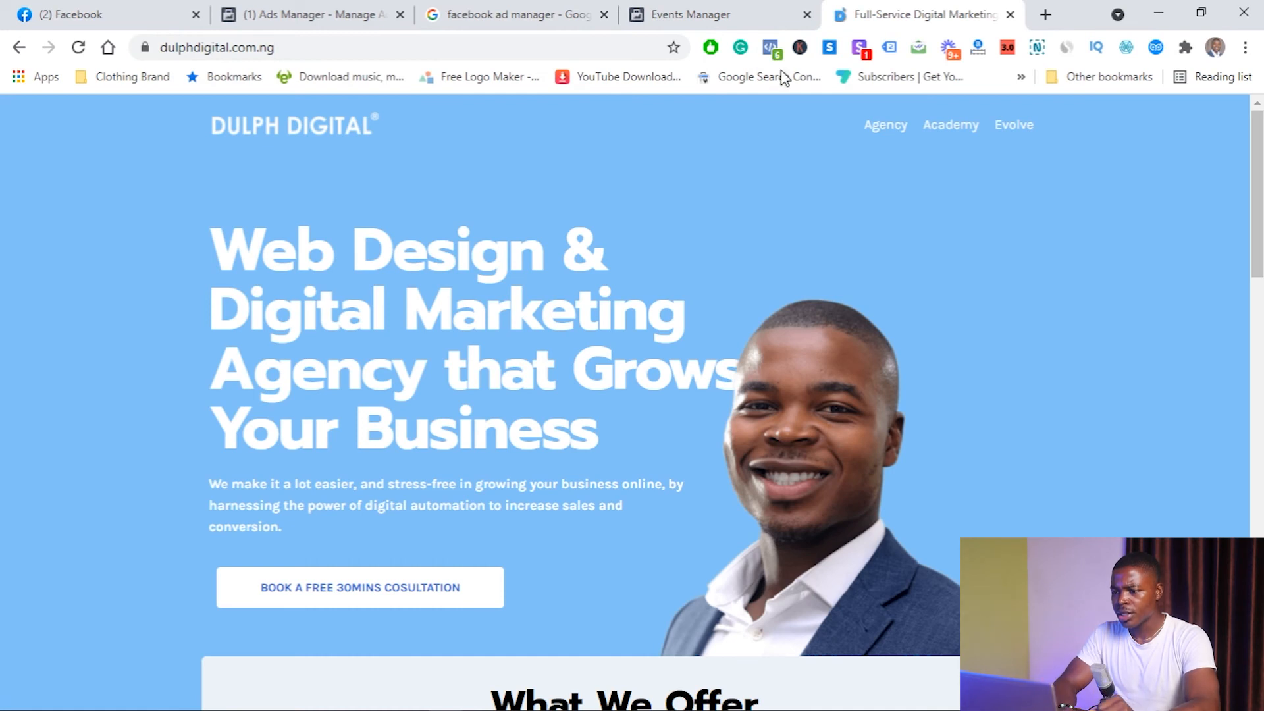
left_click(770, 48)
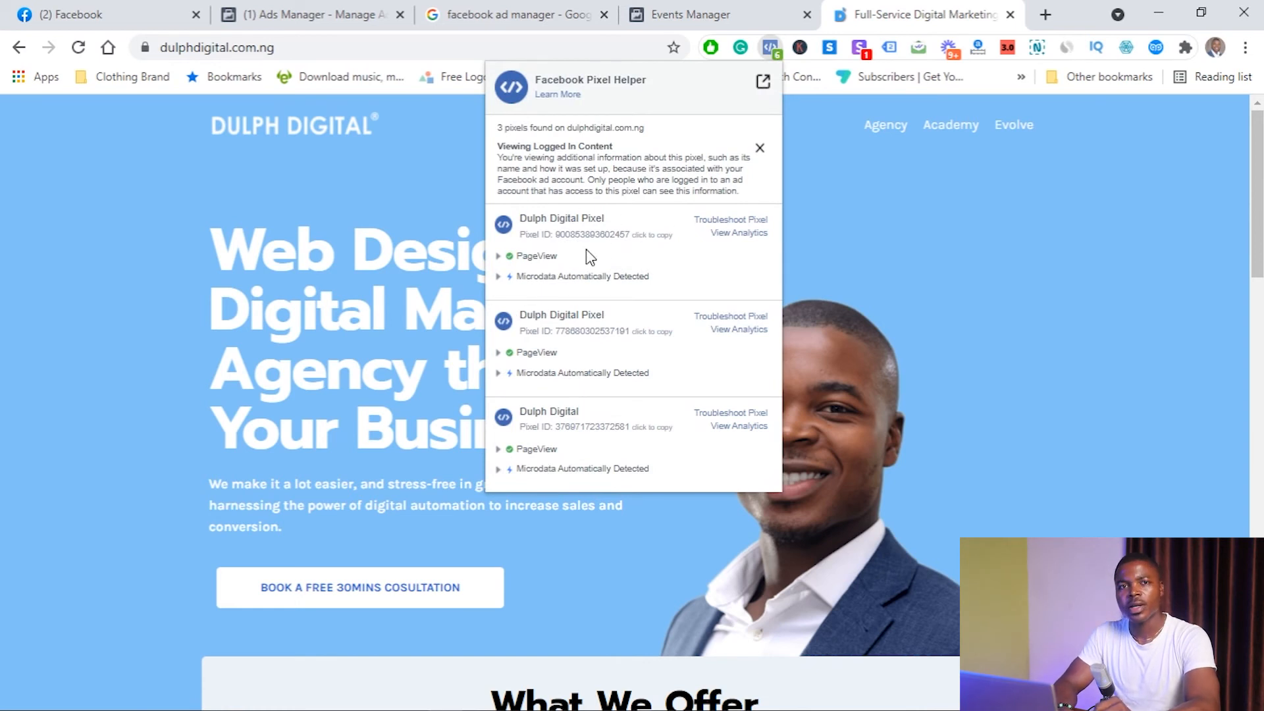
left_click(958, 204)
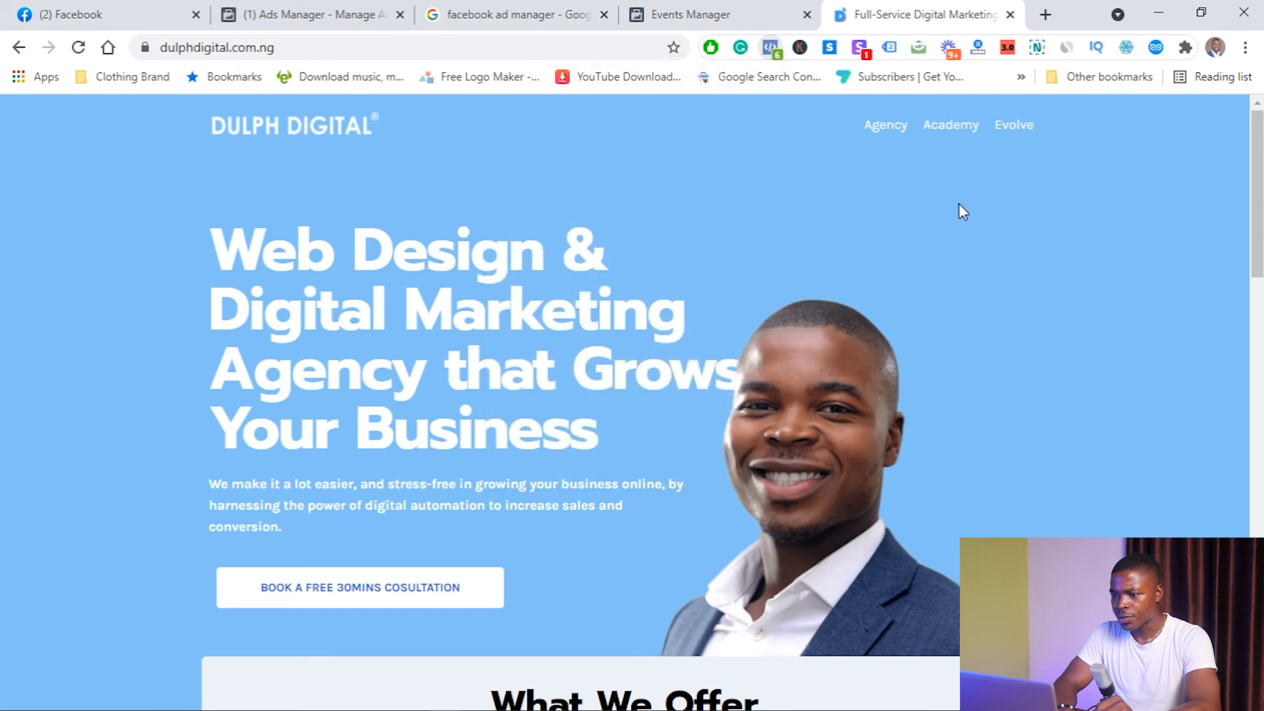
- Return to Events Manager and switch to Ads Manager
left_click(691, 10)
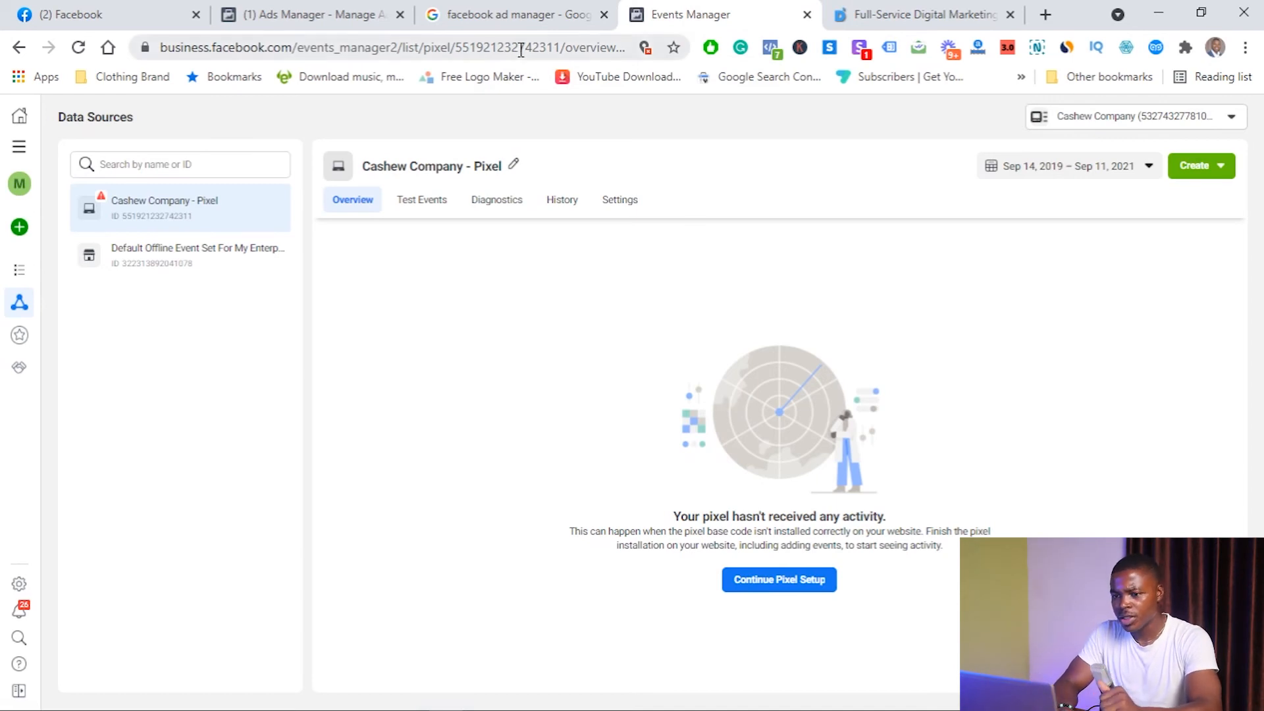
left_click(375, 8)
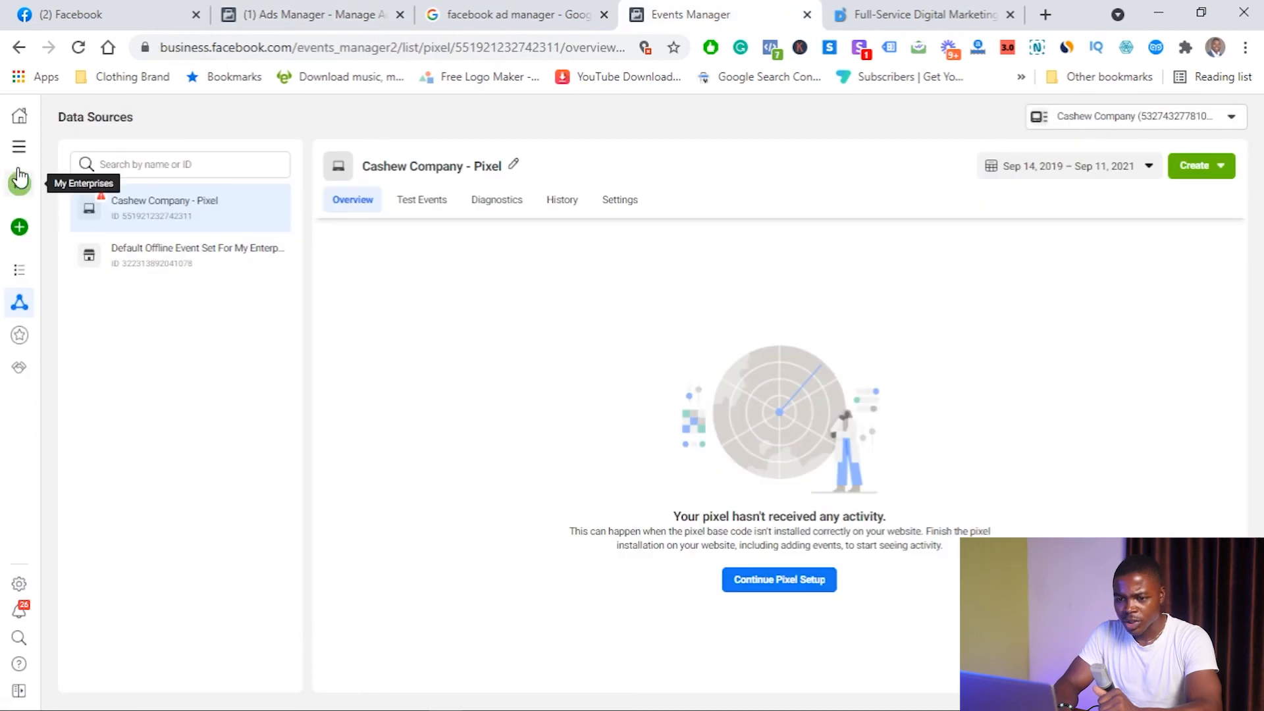
left_click(19, 147)
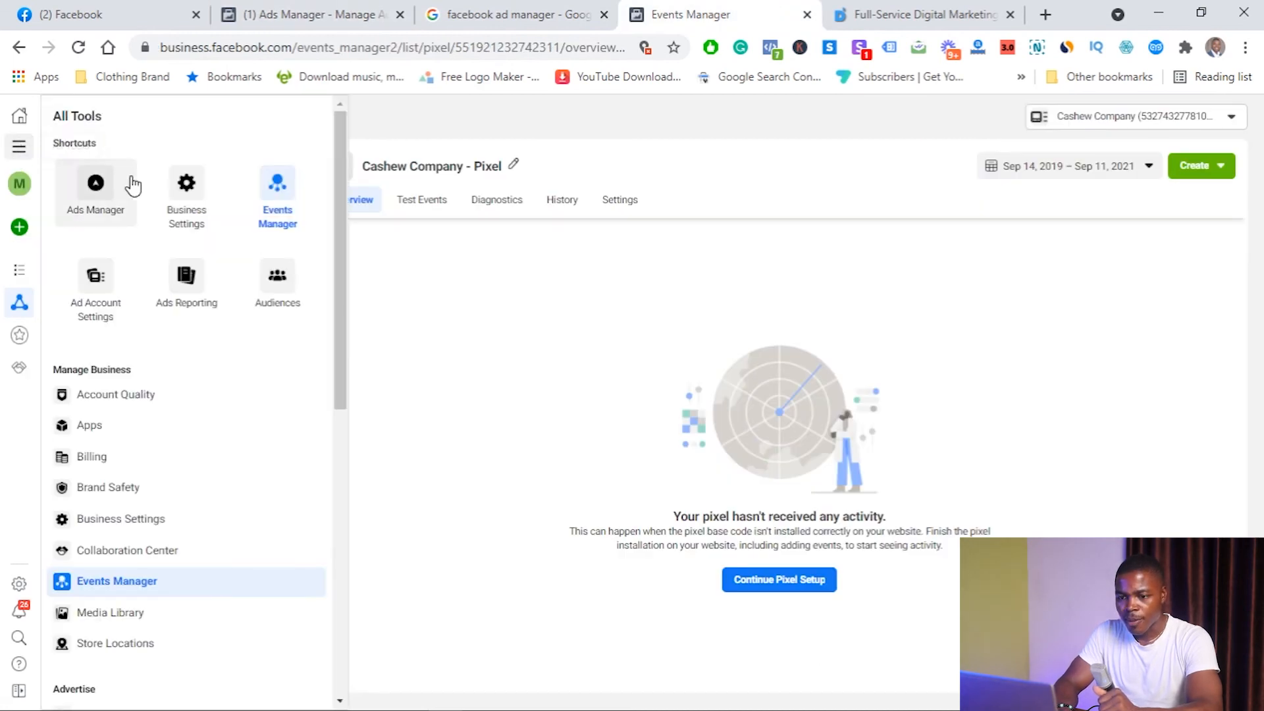
left_click(108, 184)
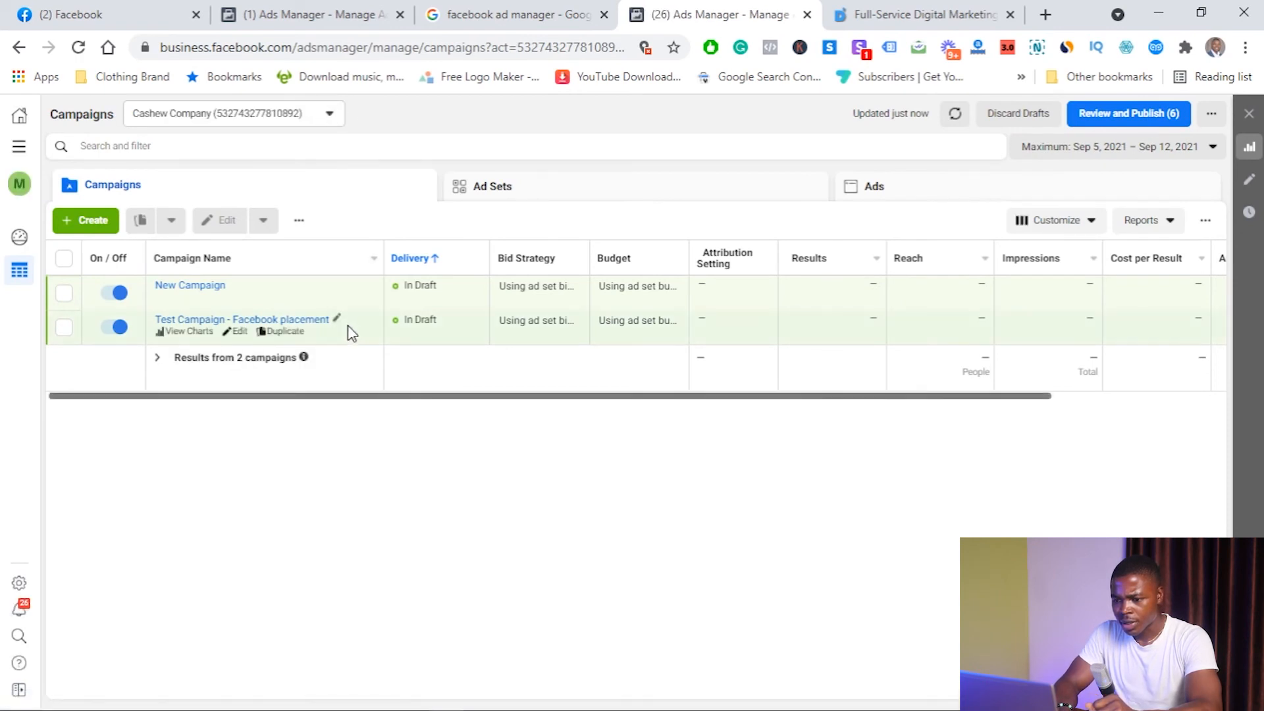
- Create a new campaign with the Conversions objective, keep its default campaign settings, and proceed to the ad set
left_click(84, 224)
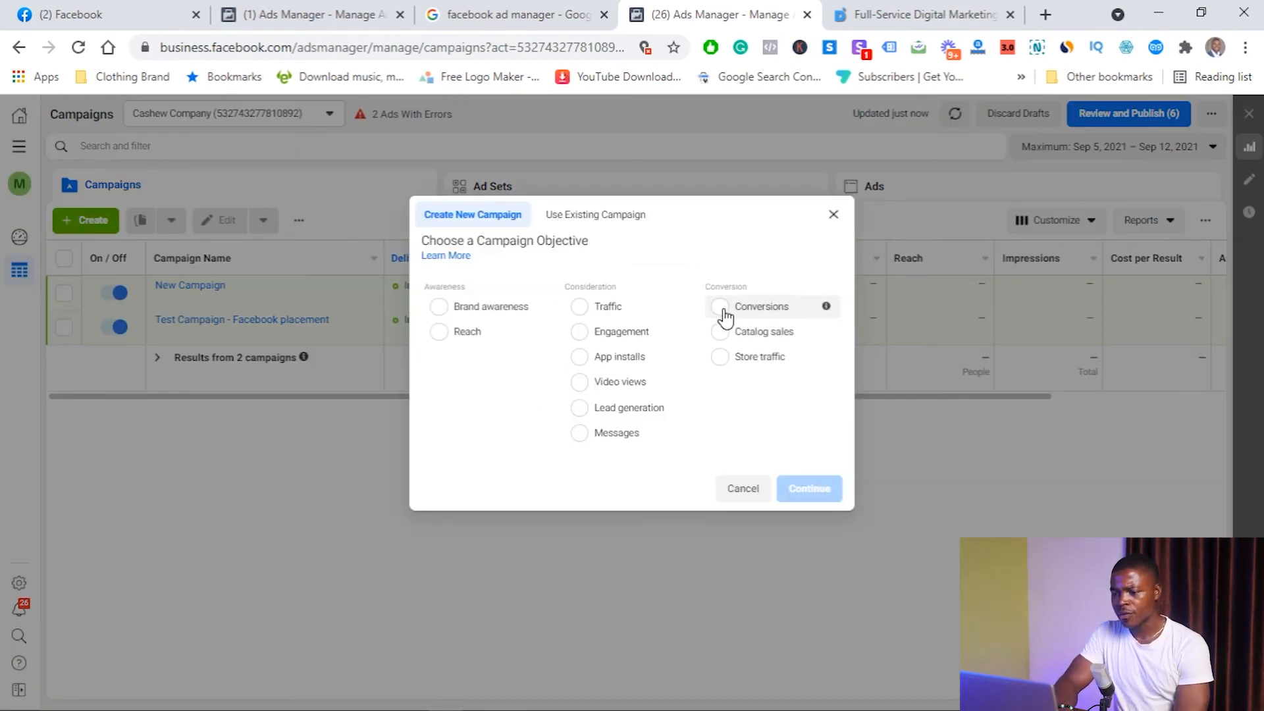
left_click(722, 308)
left_click(800, 601)
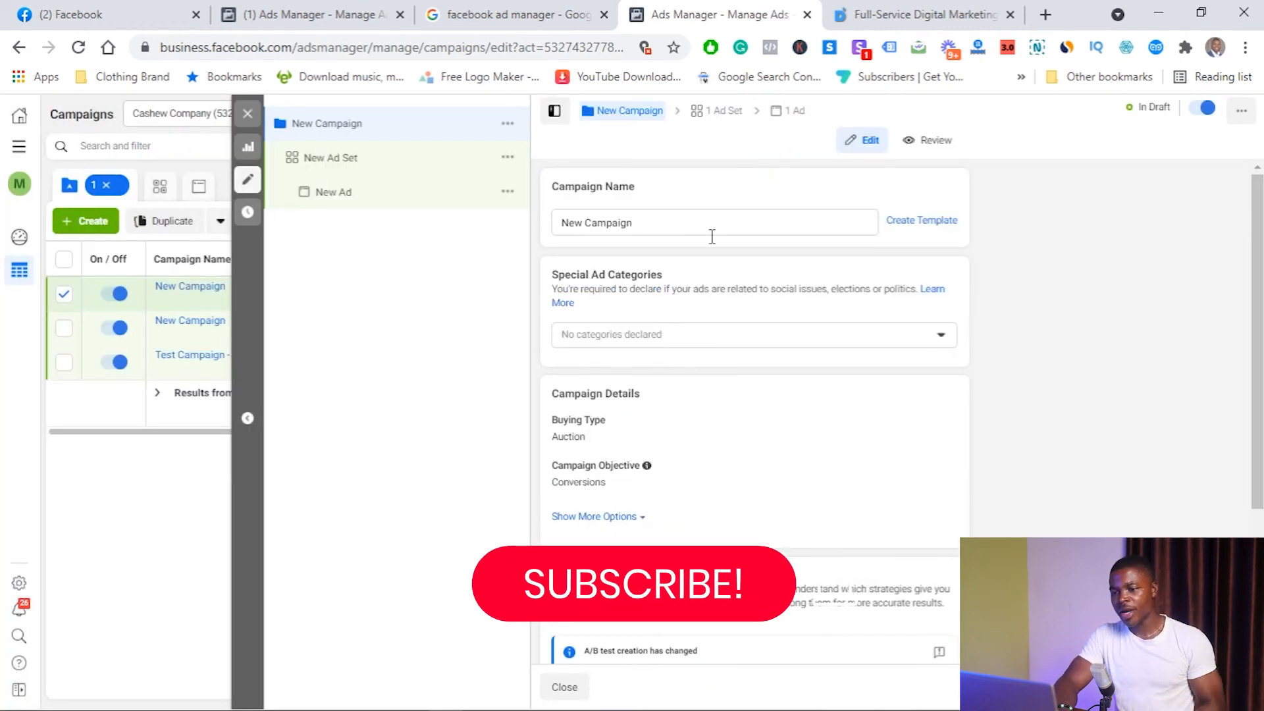
left_click(693, 229)
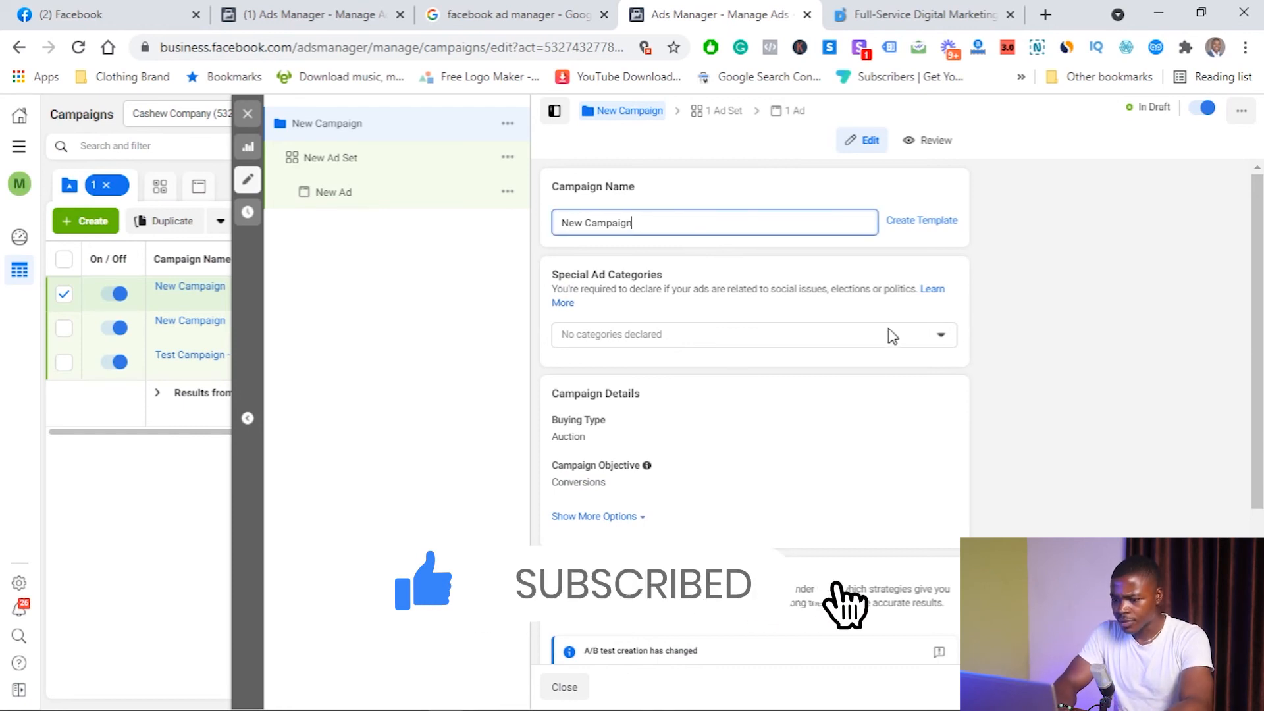
scroll(798, 513, "down", 3)
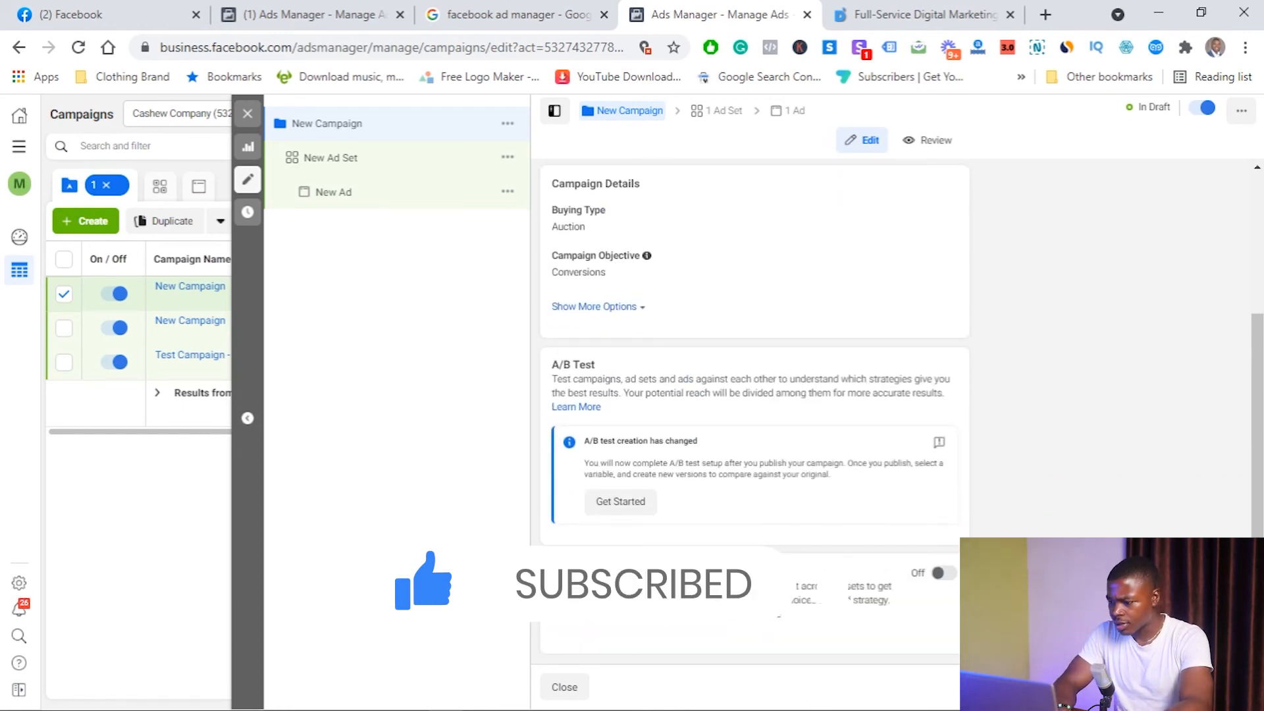
left_click(1218, 686)
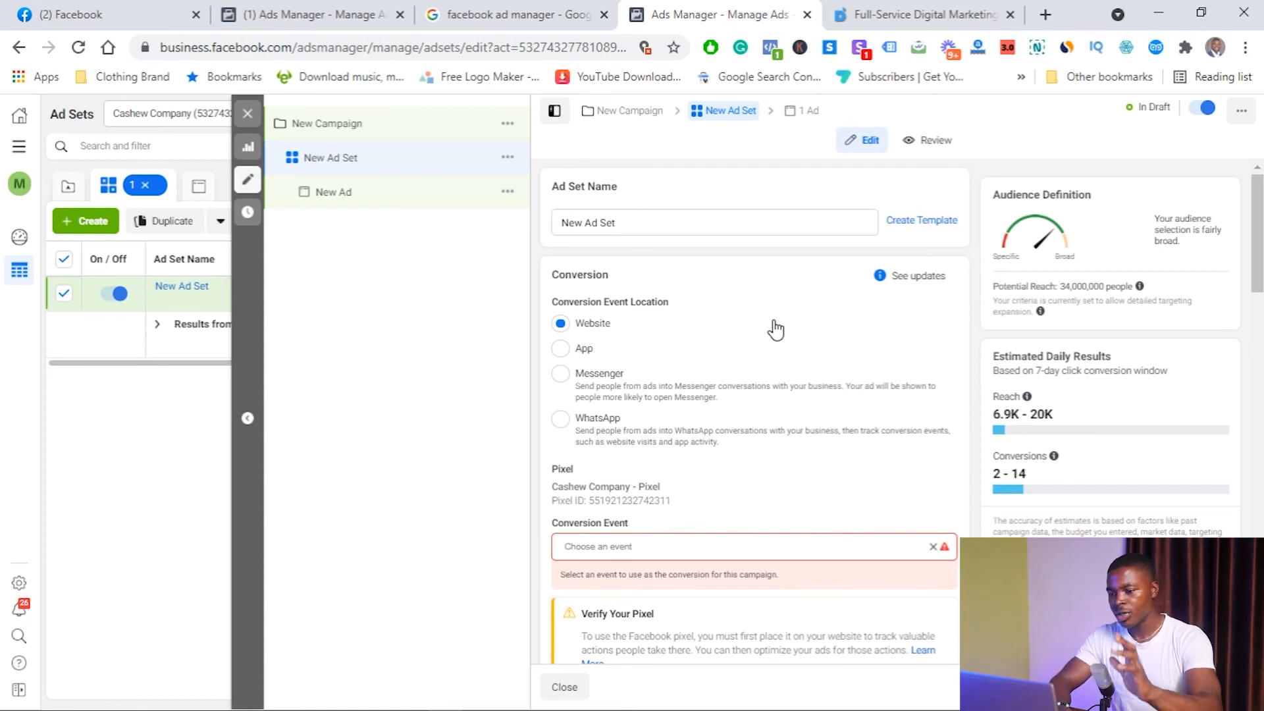
- Choose Purchase as the ad set's conversion event for the Cashew Company pixel
scroll(714, 344, "down", 3)
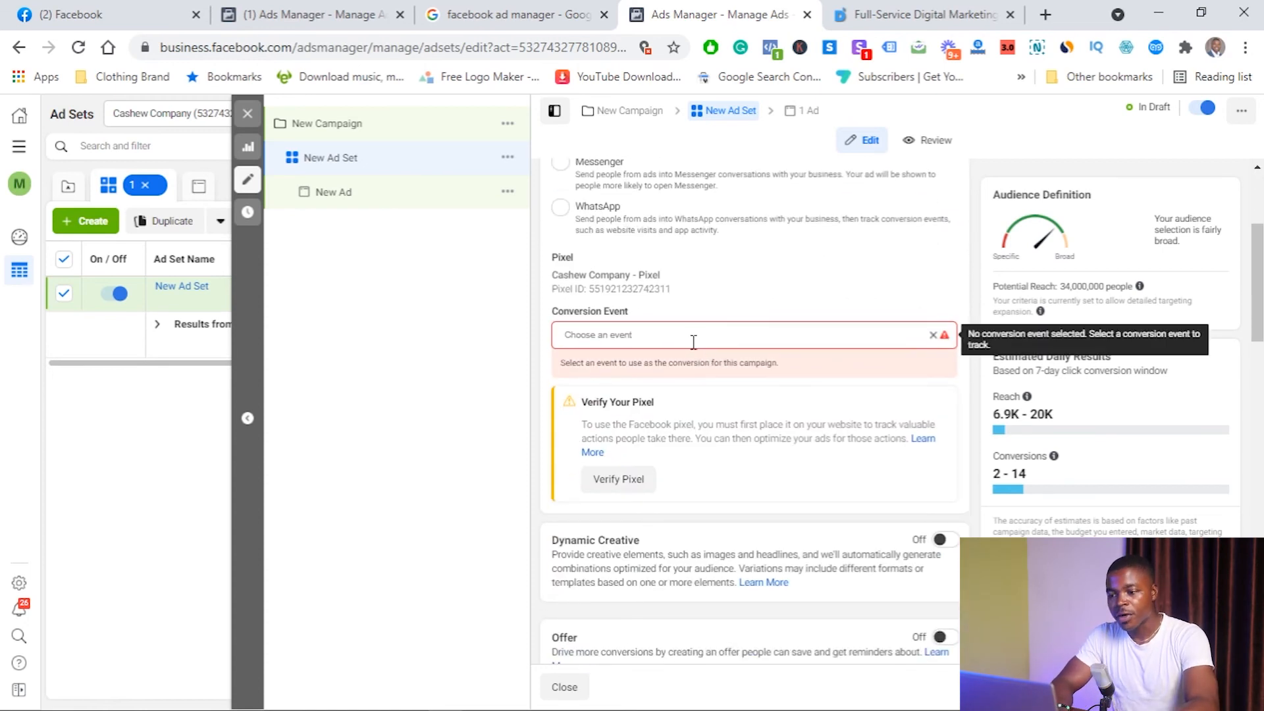
left_click(691, 337)
mouse_move(643, 417)
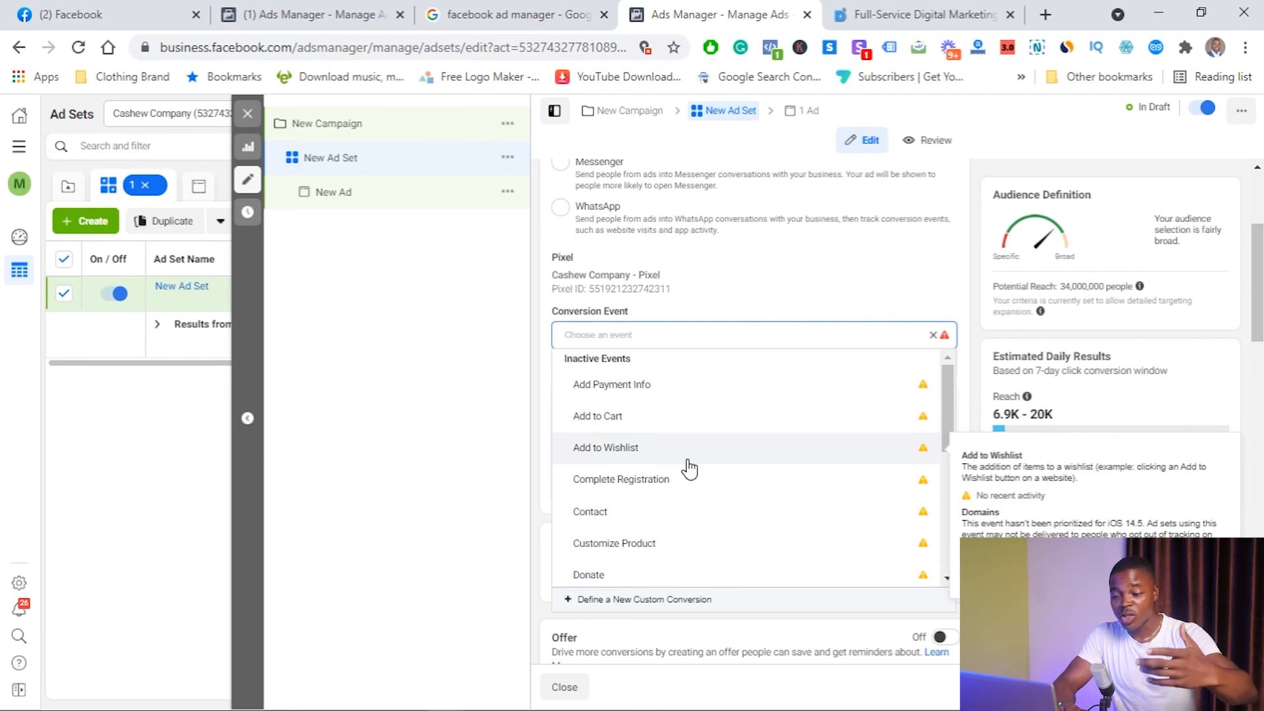
scroll(710, 500, "down", 1)
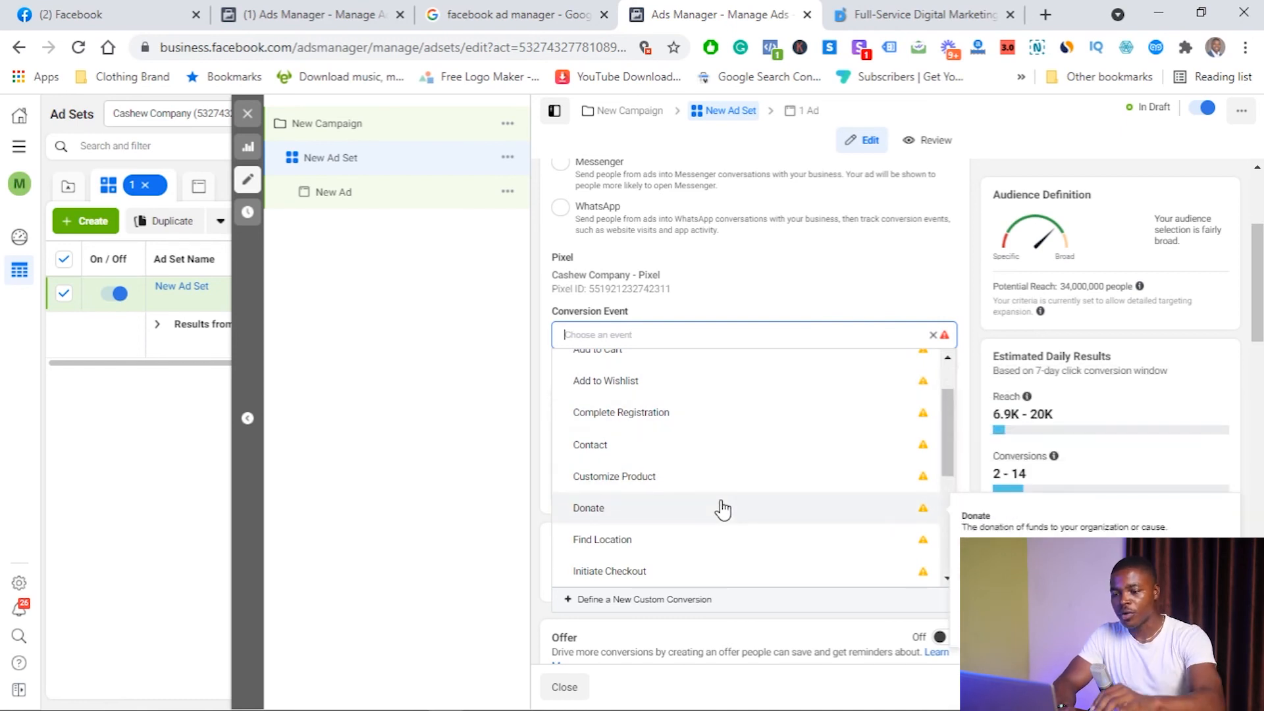
scroll(722, 510, "down", 2)
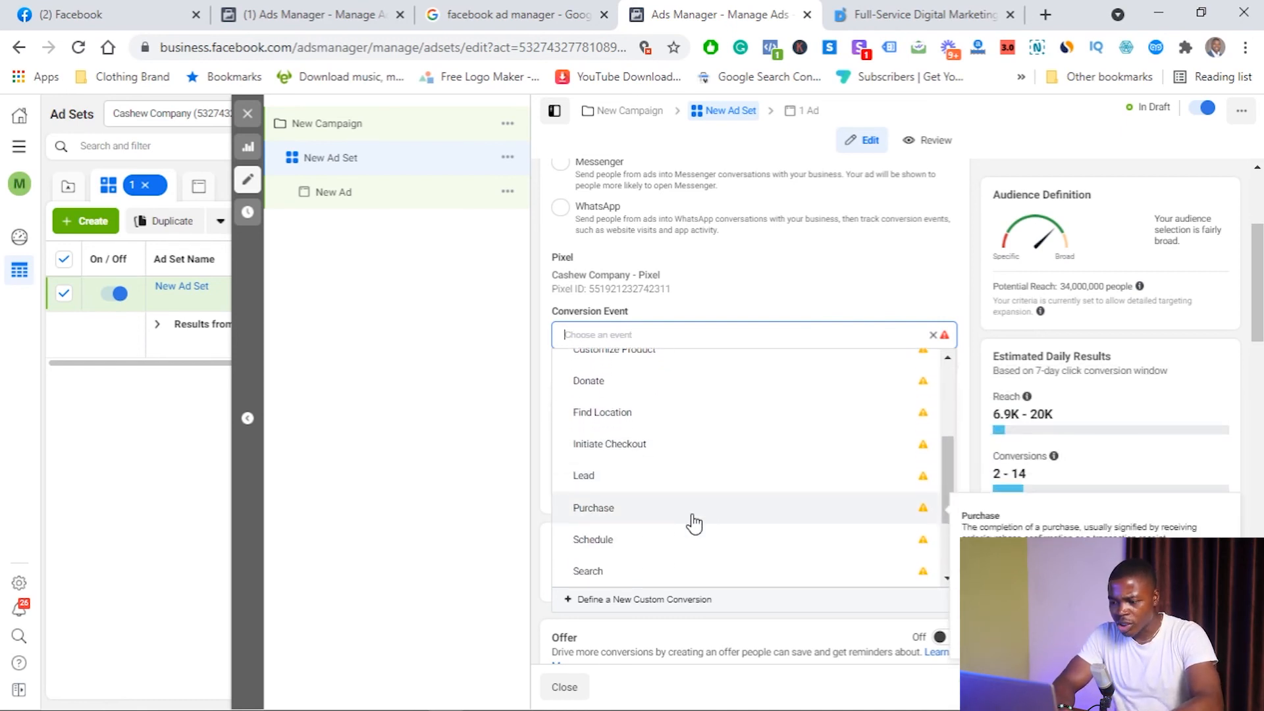
scroll(663, 511, "down", 3)
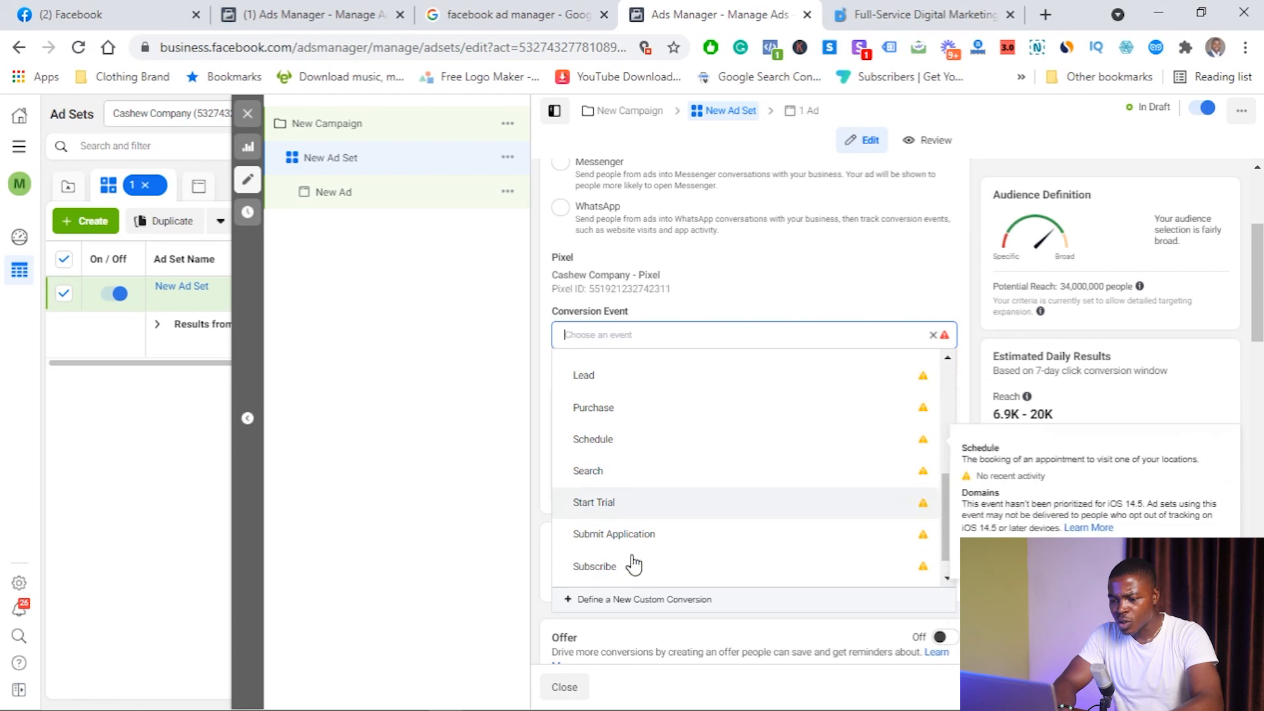
left_click(672, 426)
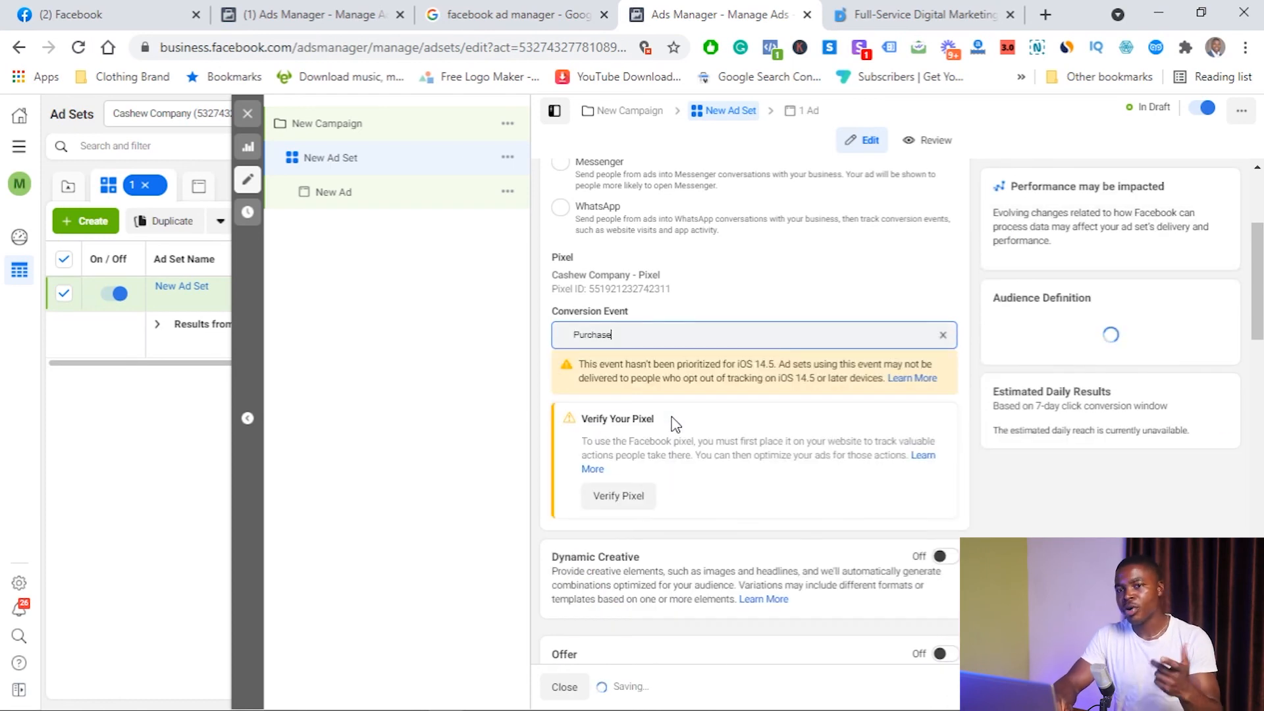
- Set the ad set's daily budget to $1.00
scroll(829, 291, "down", 1)
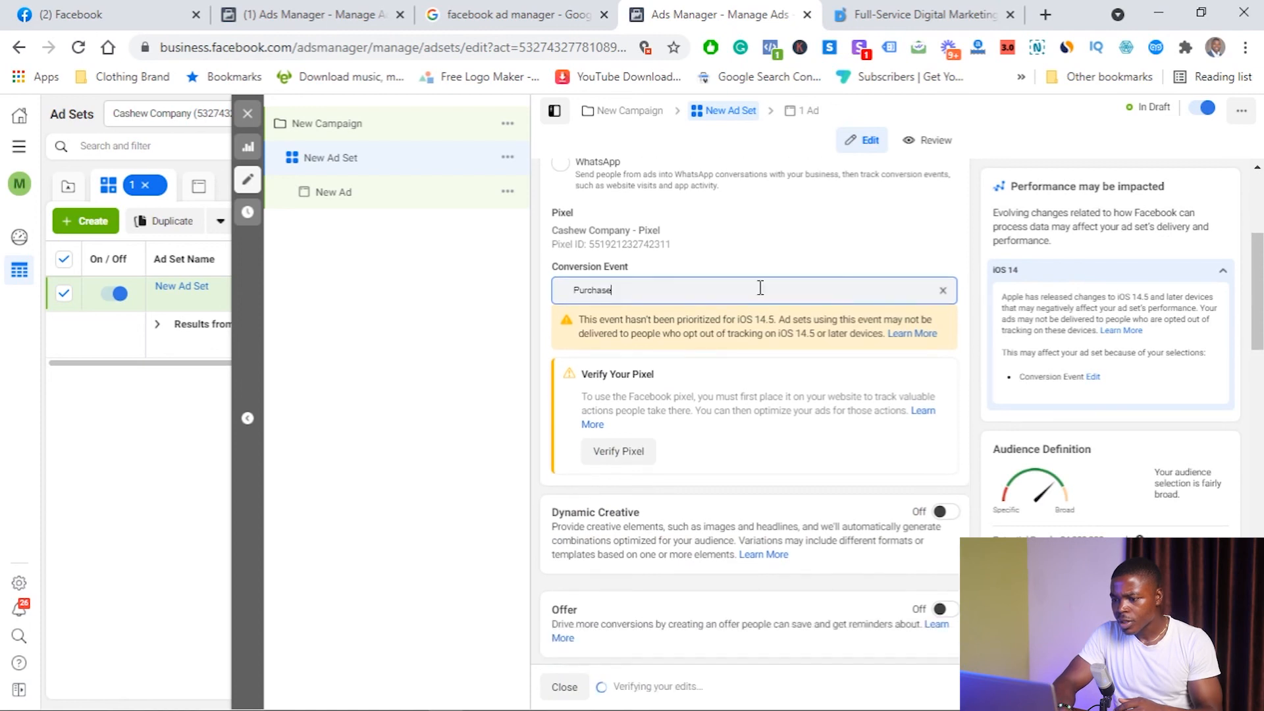
scroll(801, 383, "down", 2)
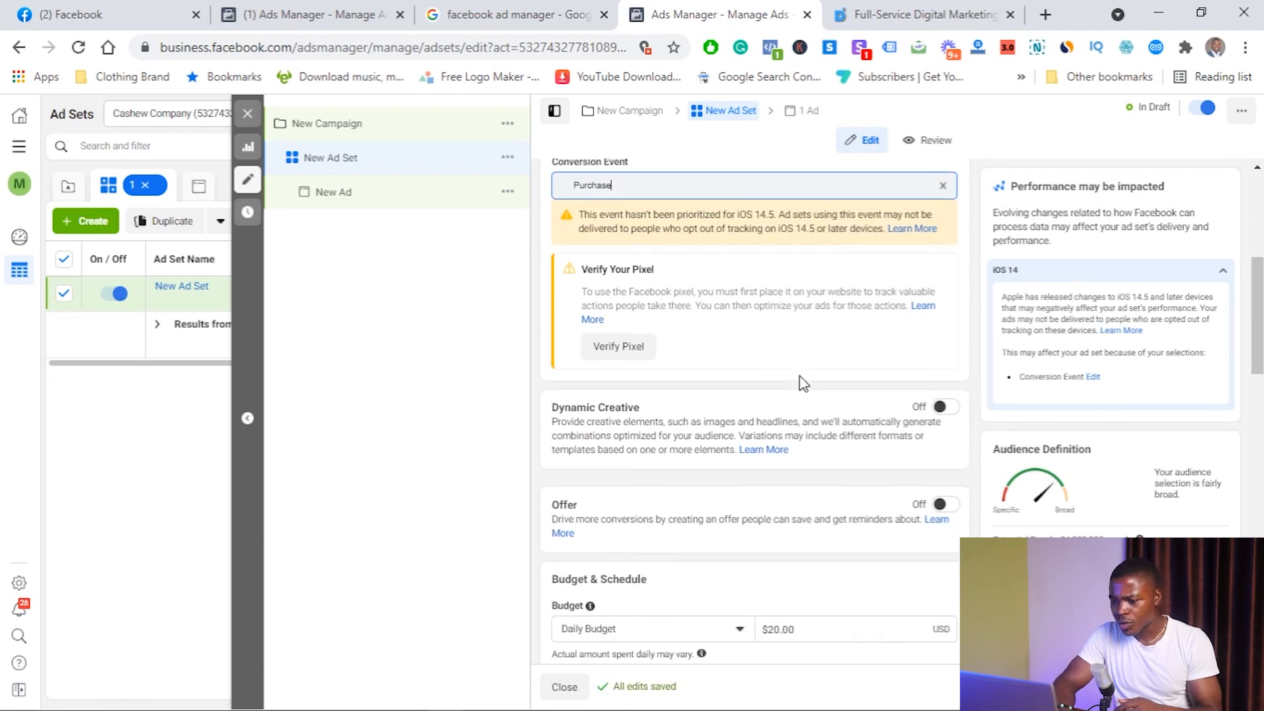
scroll(731, 508, "down", 7)
scroll(875, 230, "up", 5)
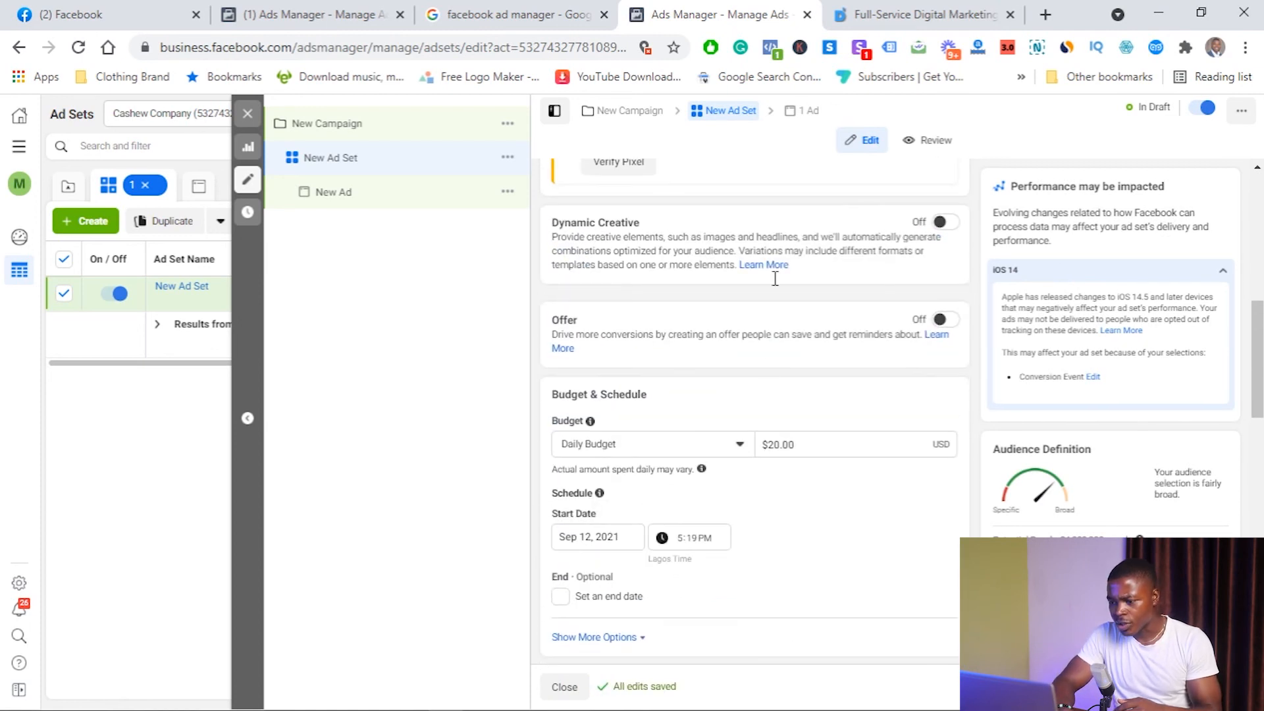
left_click(772, 446)
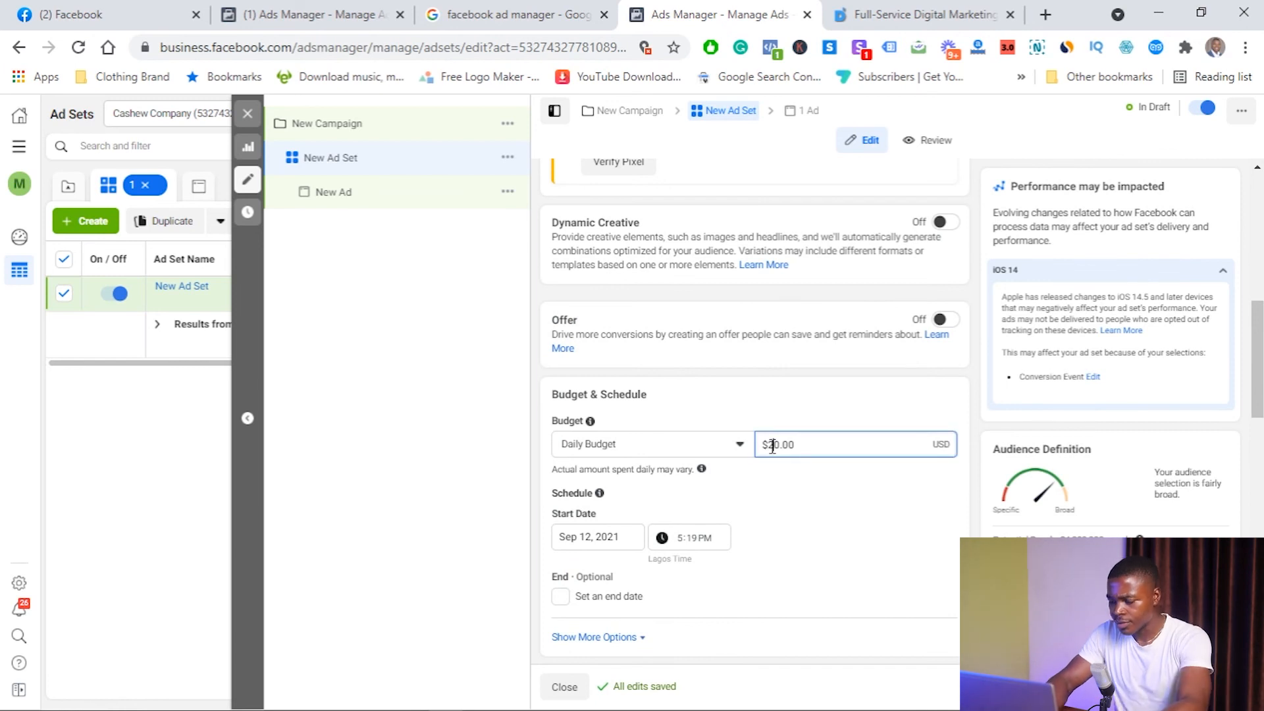
key("Delete")
left_click(777, 493)
- Review the ad set's audience, placement and delivery optimization settings, and proceed to the ad
scroll(777, 497, "down", 8)
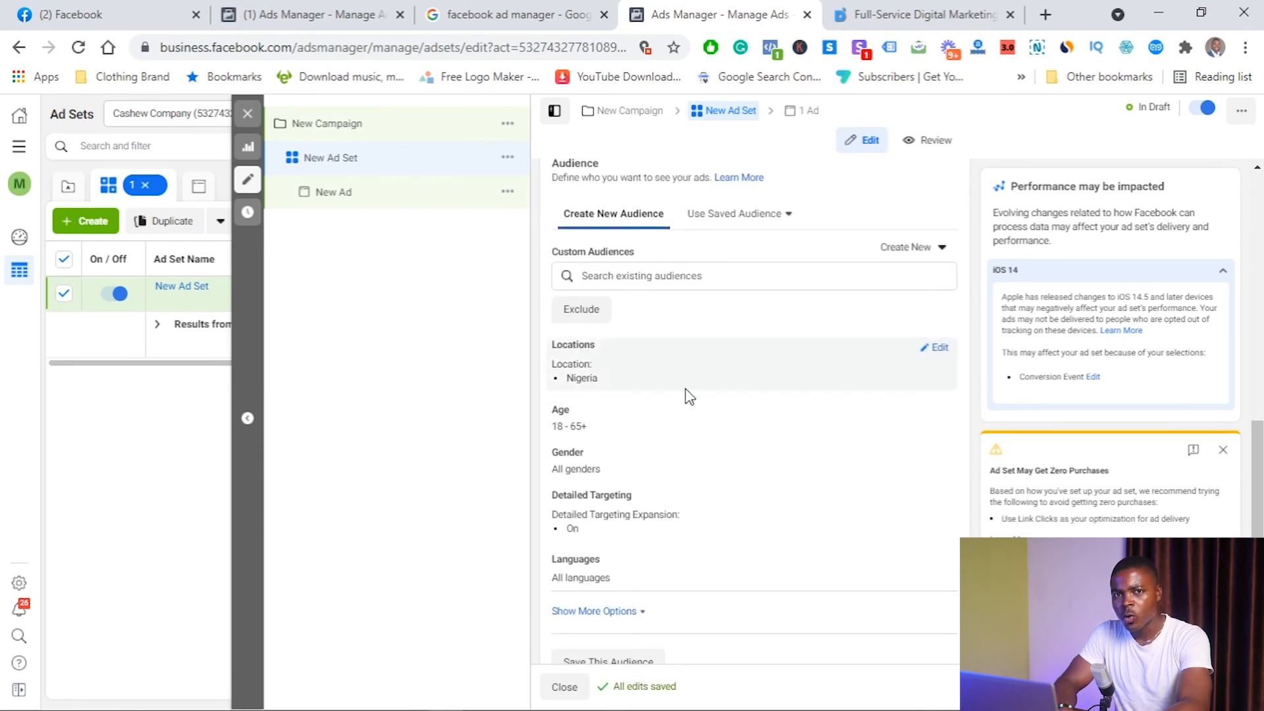
scroll(702, 436, "down", 2)
scroll(702, 436, "down", 5)
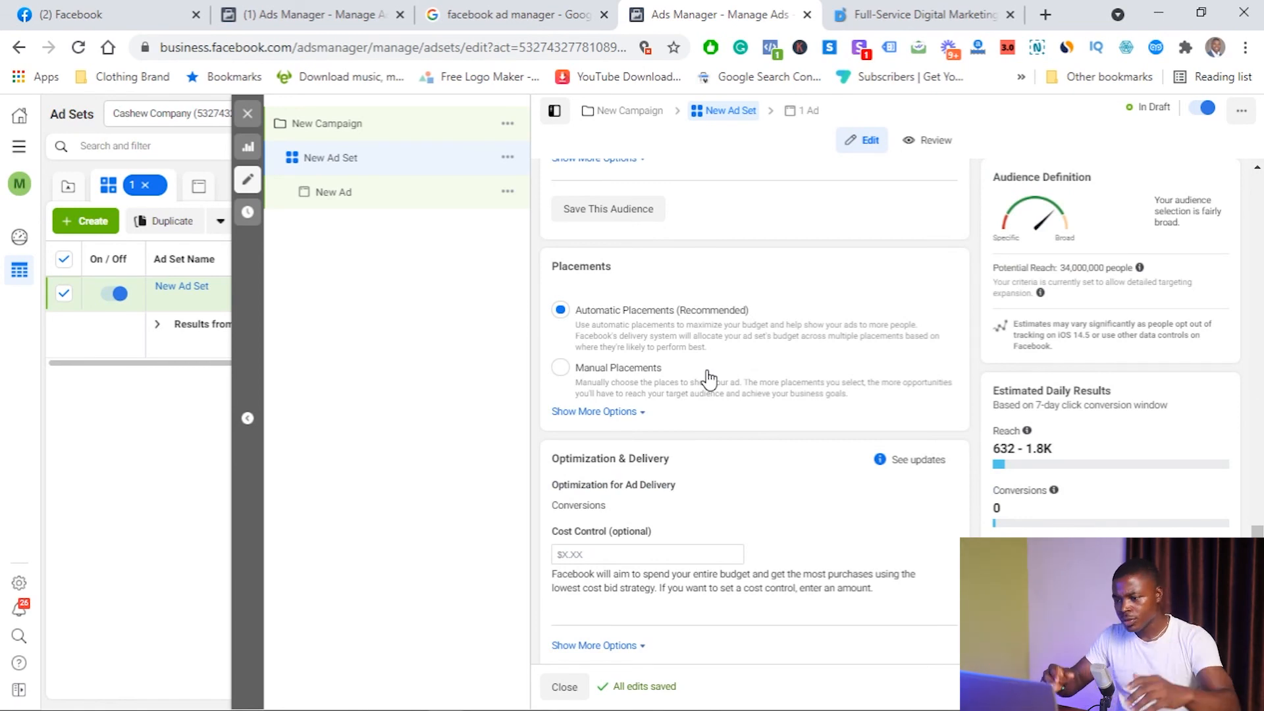
scroll(708, 378, "down", 1)
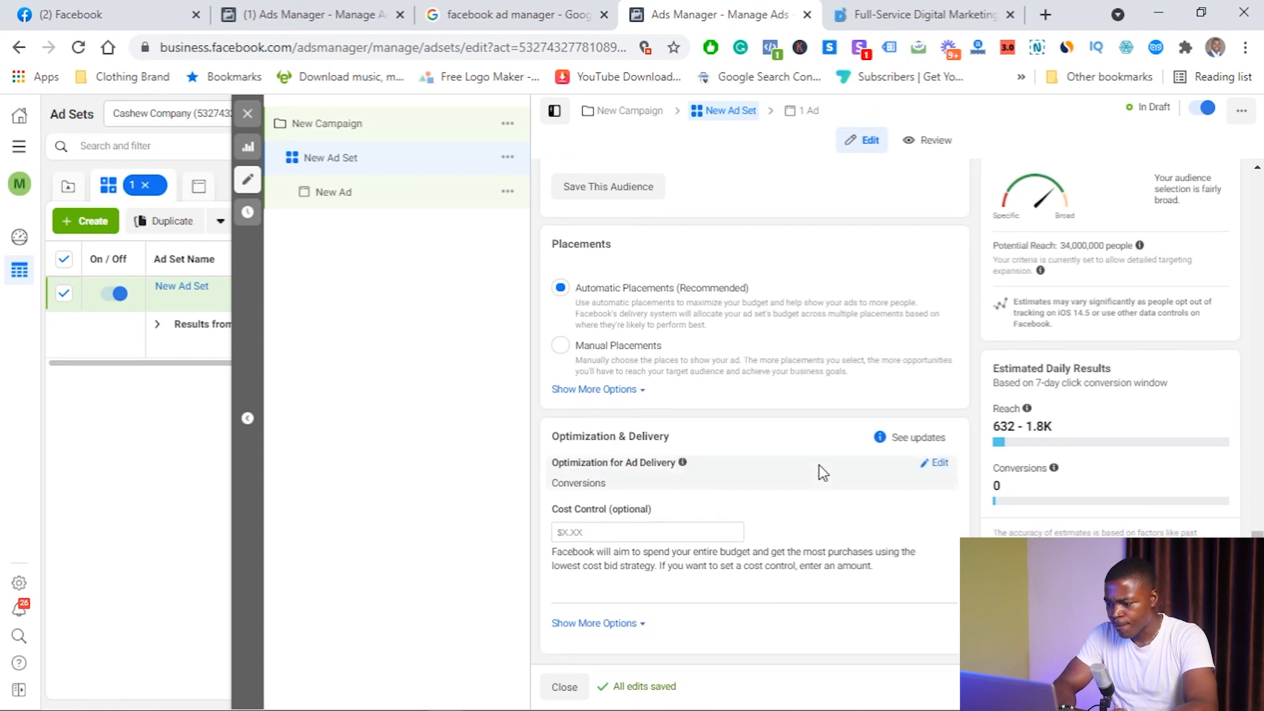
left_click(1227, 687)
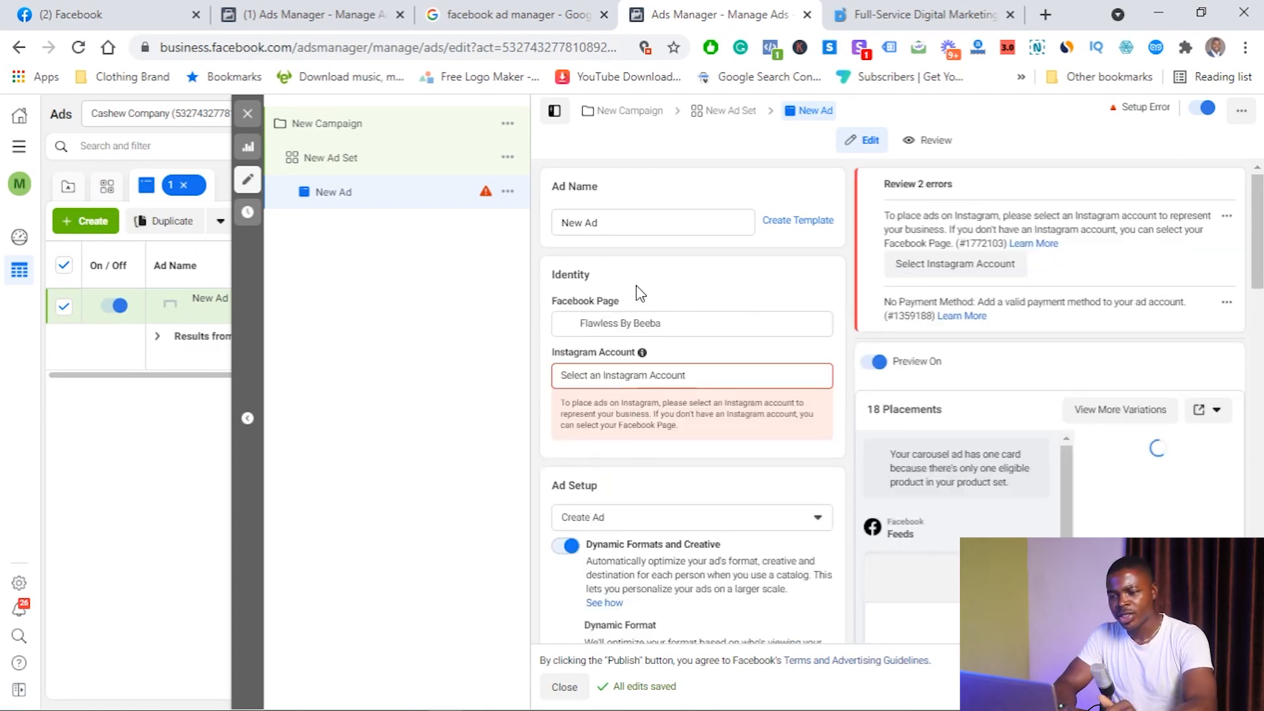
- Review the new ad's format, catalog and text settings, and close the ad editor
scroll(636, 286, "down", 6)
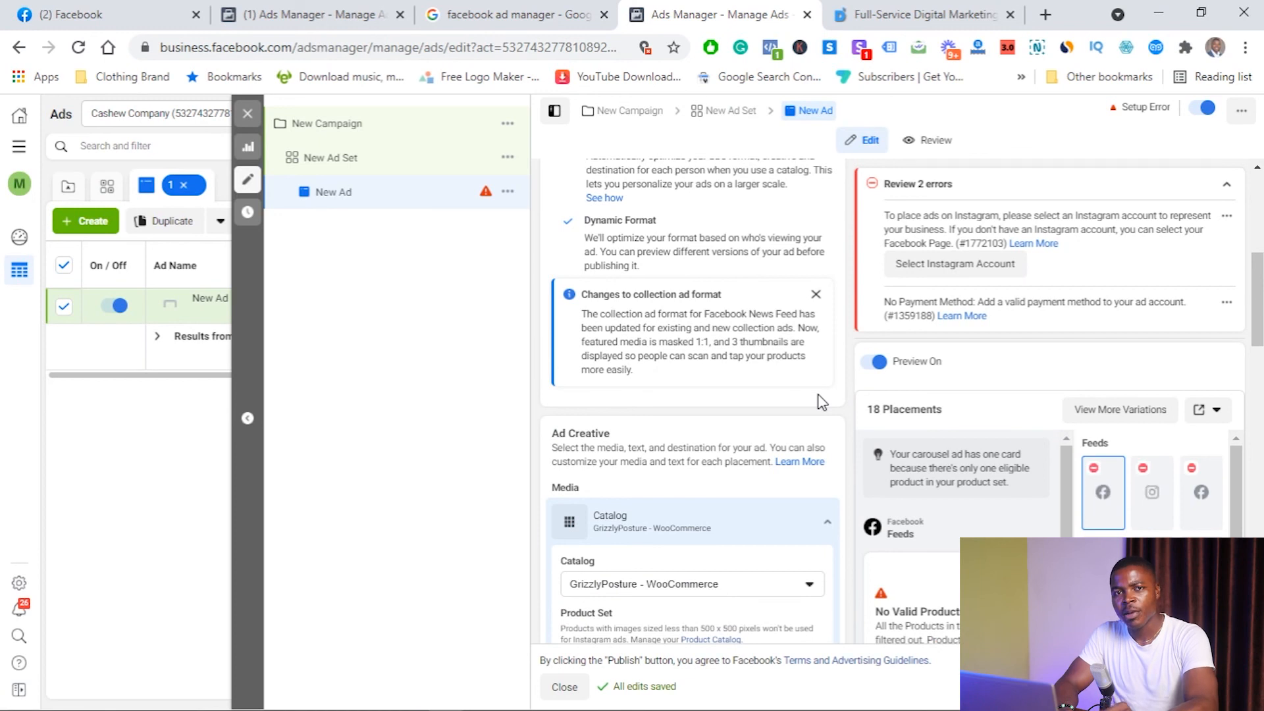
scroll(822, 402, "down", 6)
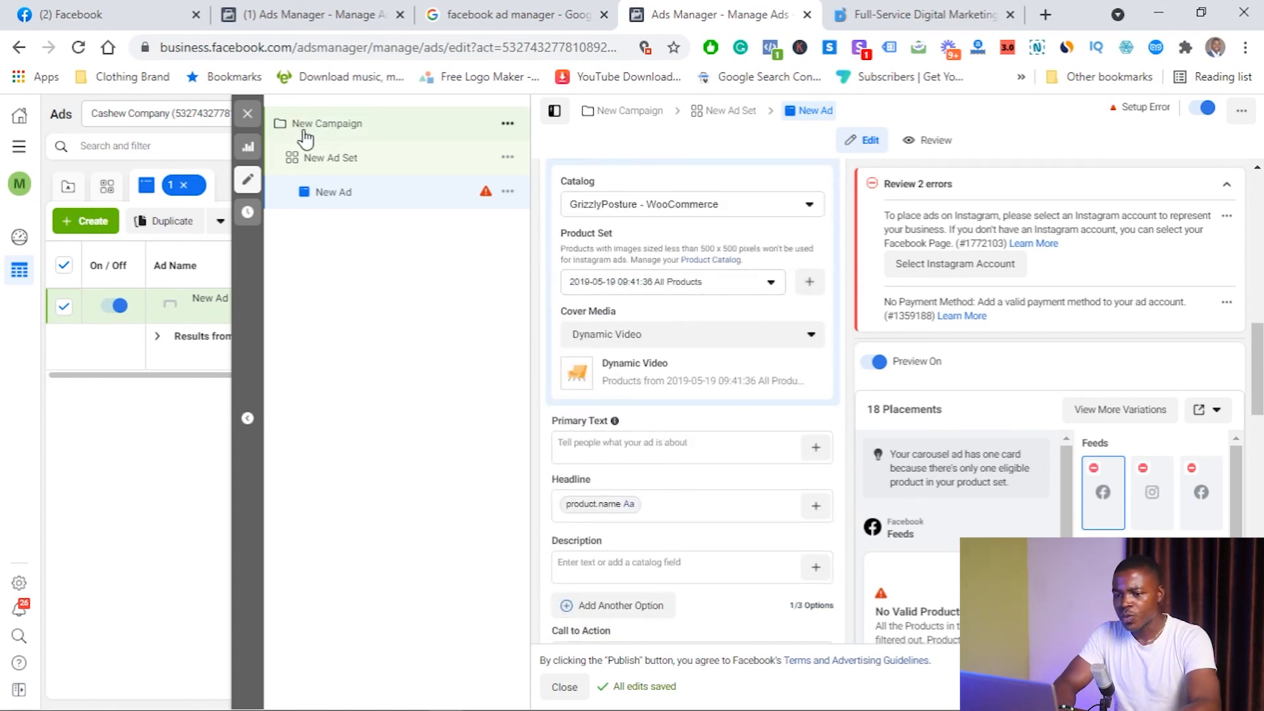
left_click(247, 113)
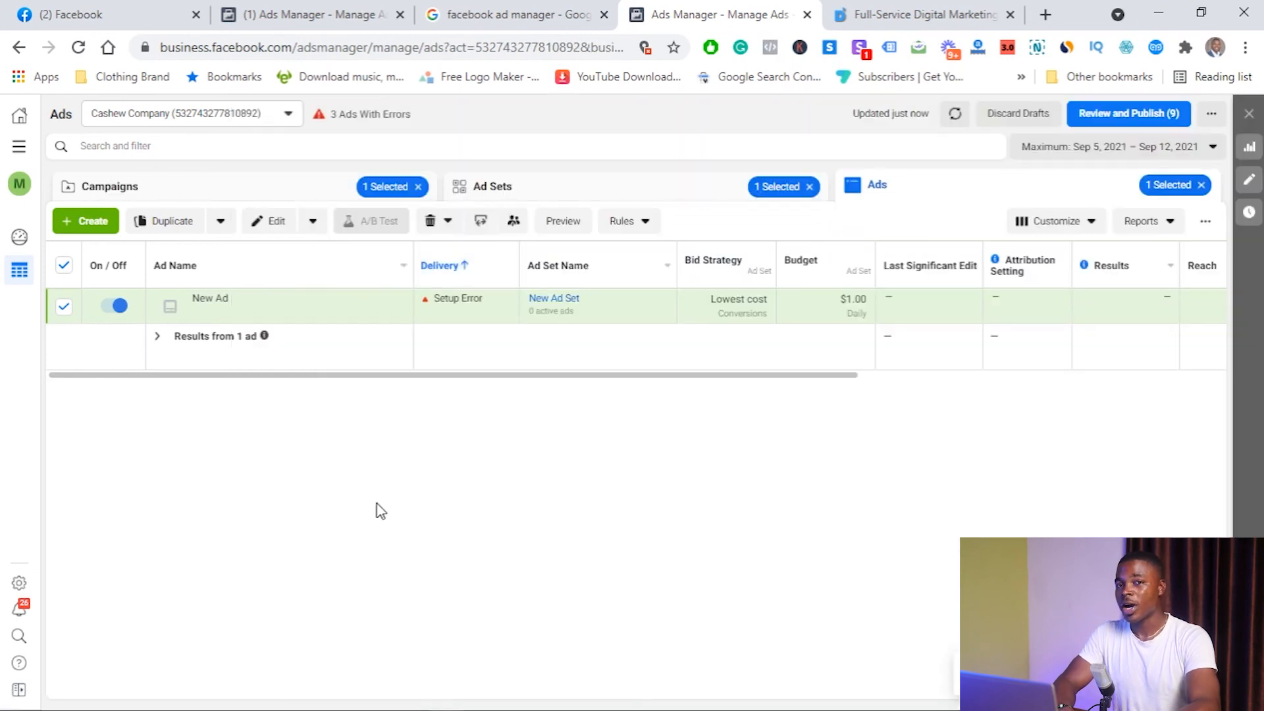